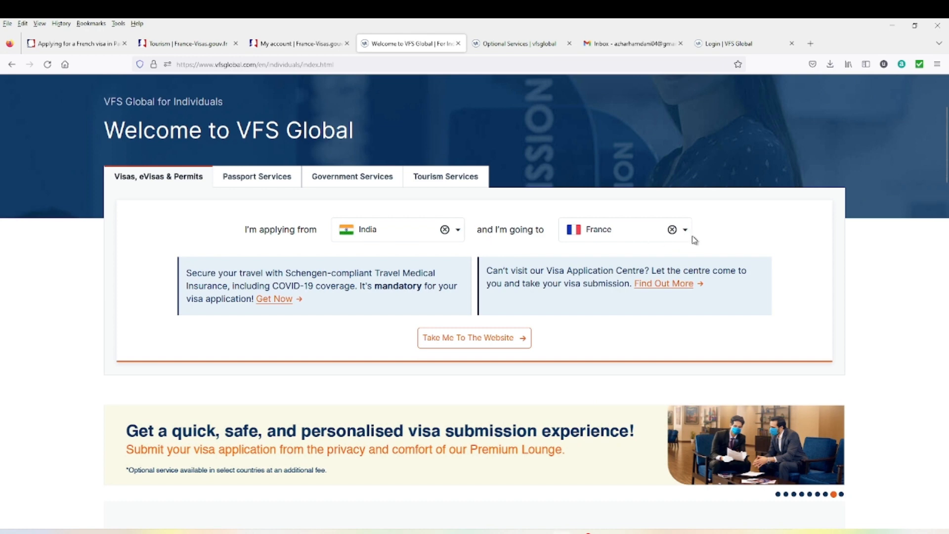
# - On VFS Global, open the apply-for-a-visa guide, expand step 2, and open France-Visas in a new tab
pyautogui.click(469, 342)
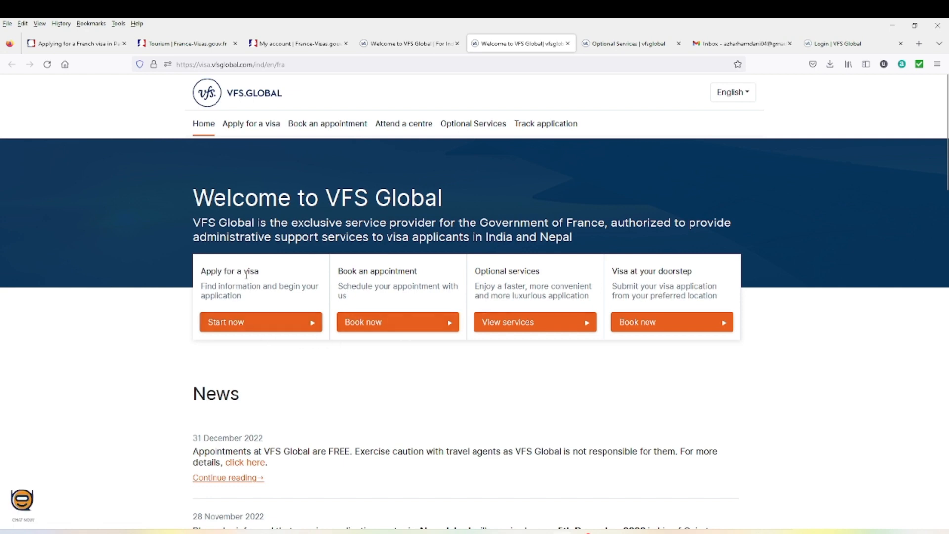
pyautogui.click(245, 330)
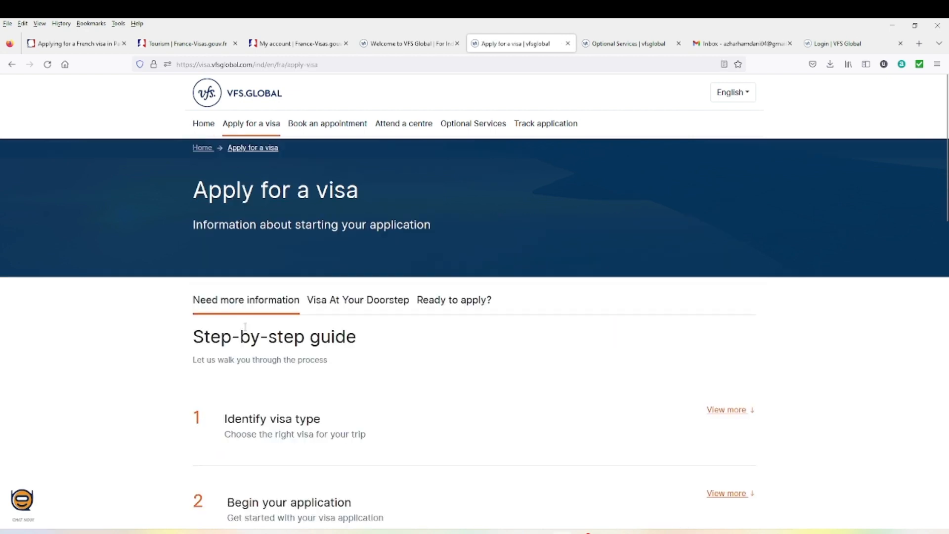
pyautogui.scroll(-10, 369, 341)
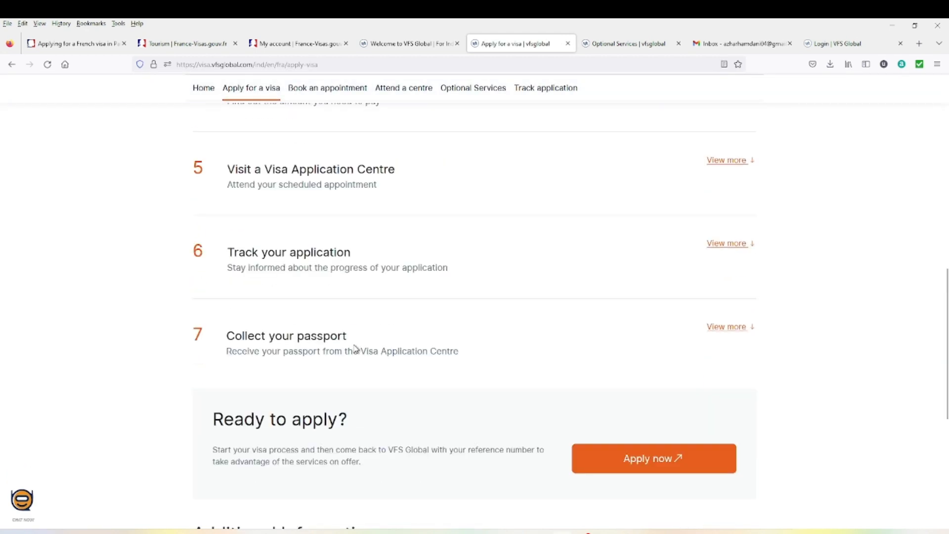
pyautogui.scroll(8, 287, 355)
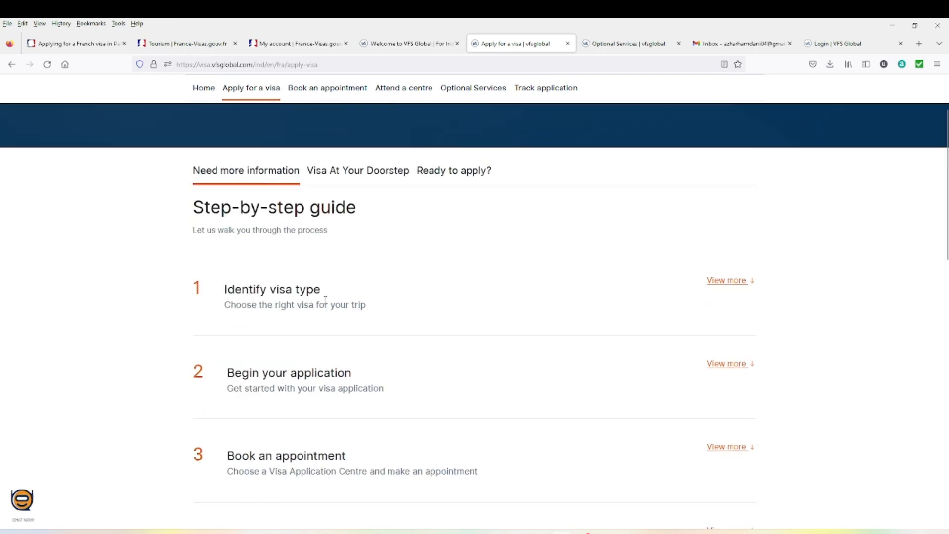
pyautogui.scroll(-2, 328, 302)
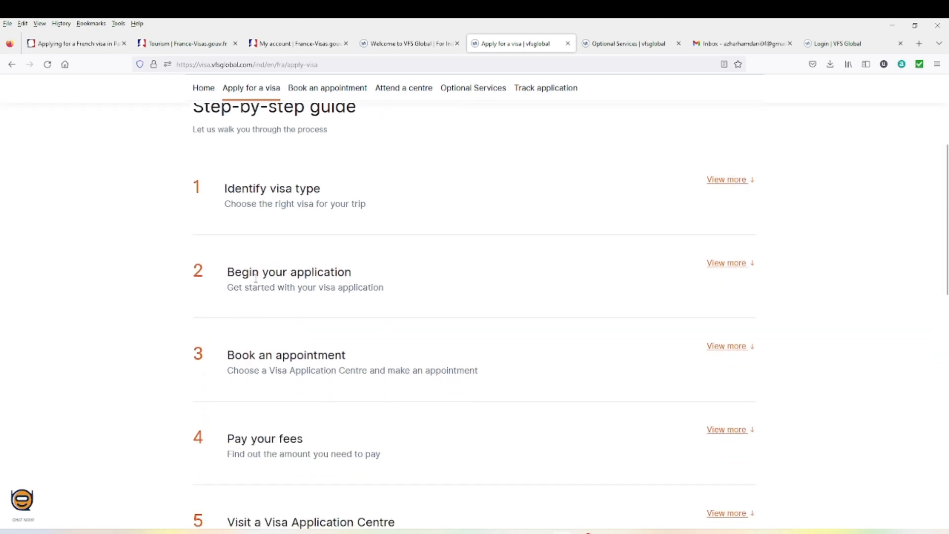
pyautogui.click(725, 270)
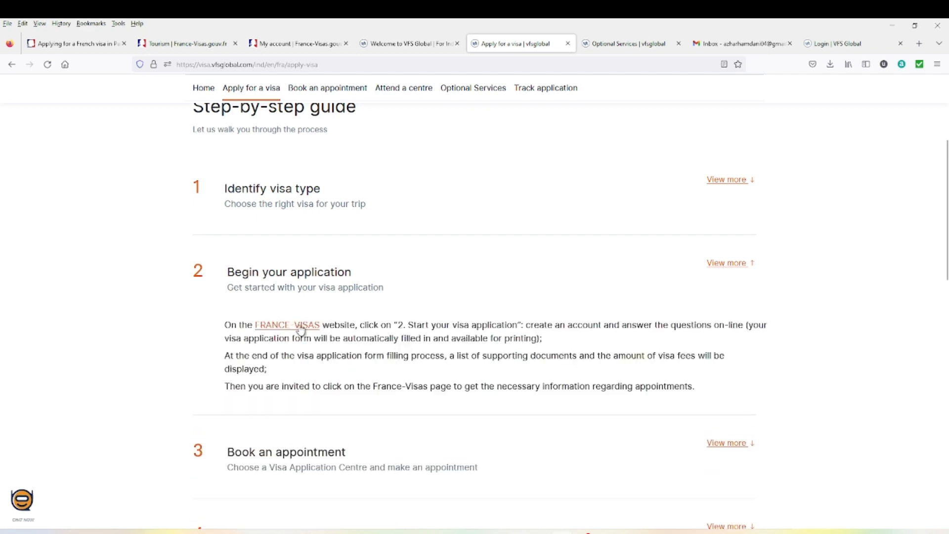
pyautogui.click(302, 326)
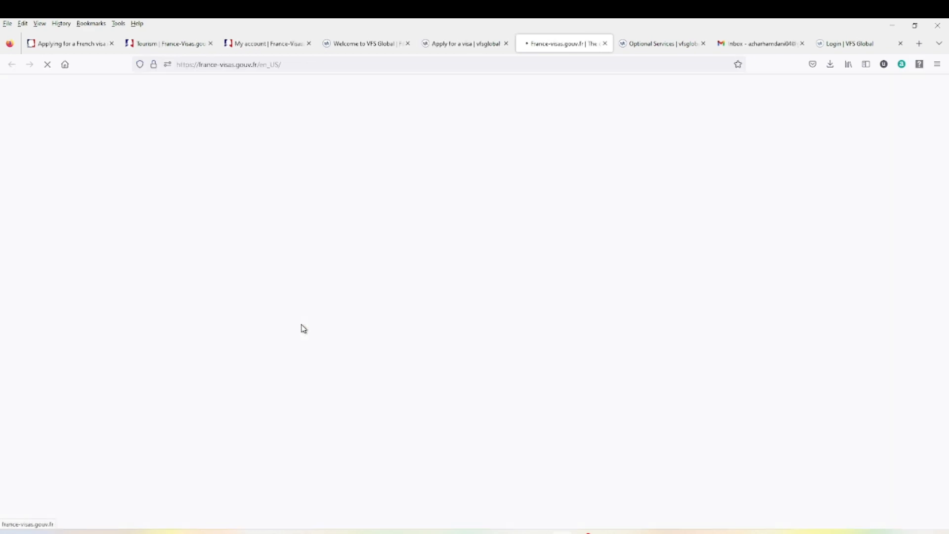
# - Open France-Visas' start-your-application page, then the online portal from the France in Pakistan embassy guide
pyautogui.scroll(-2, 387, 312)
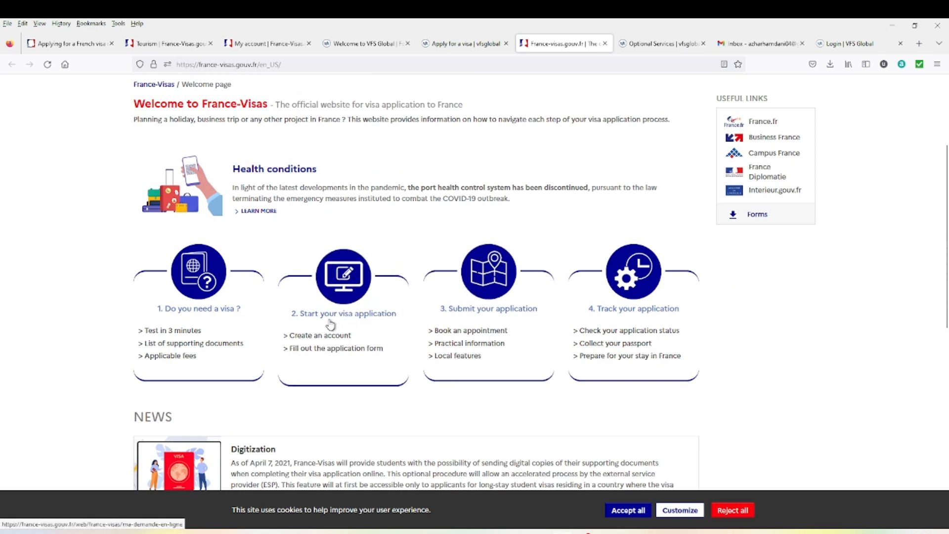
pyautogui.click(365, 314)
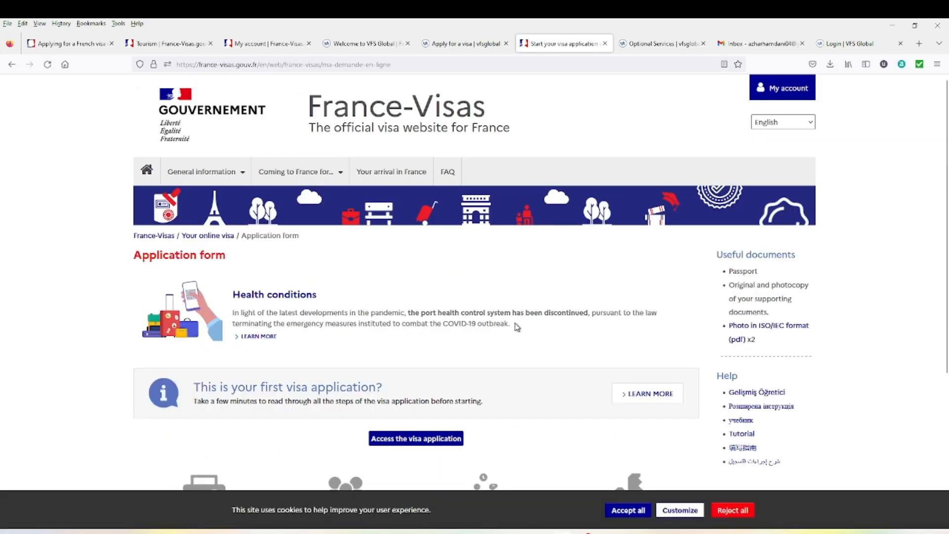
pyautogui.click(64, 44)
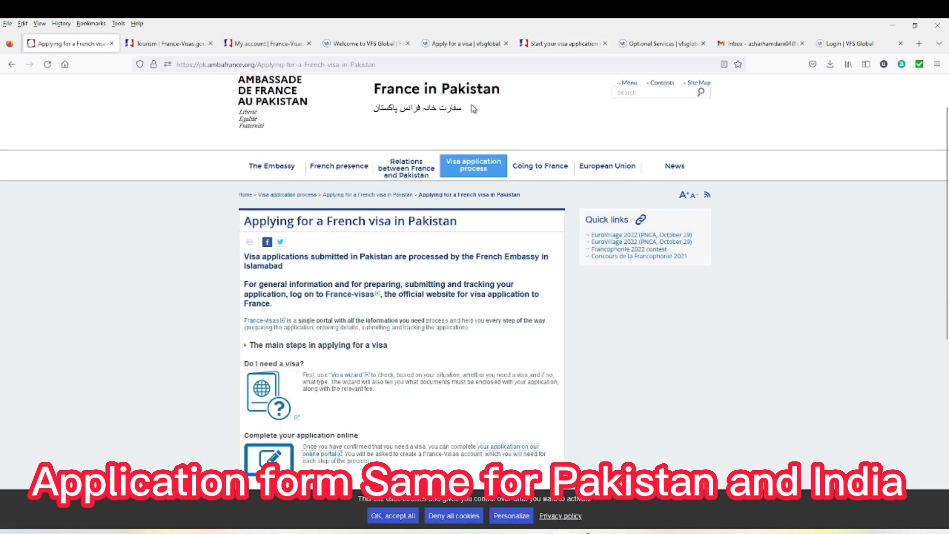
pyautogui.scroll(-5, 223, 223)
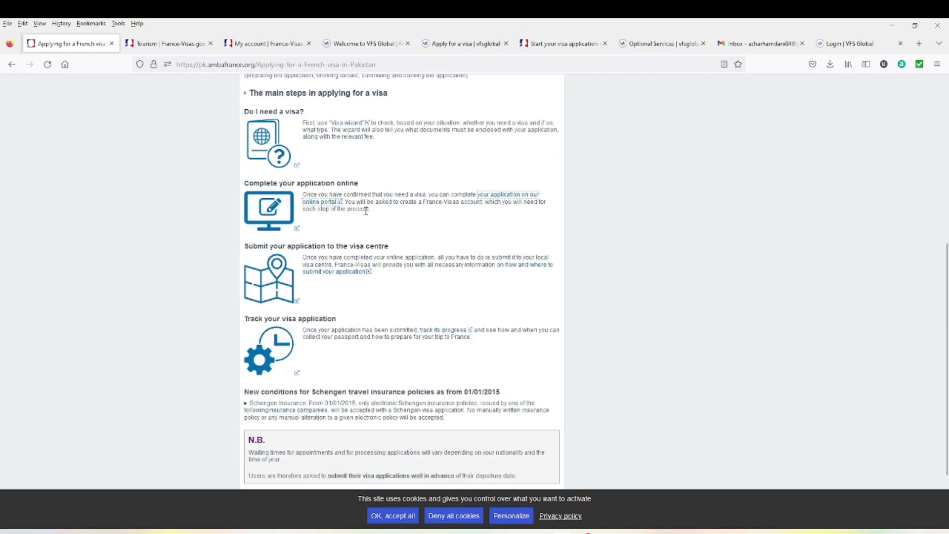
pyautogui.click(502, 199)
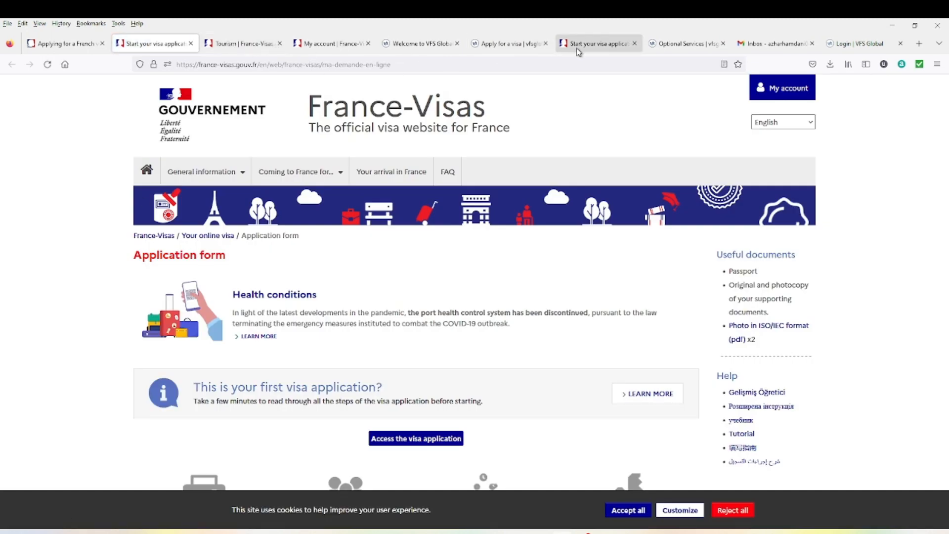
# - Access the online visa application and go through the General information menus to Your arrival in France
pyautogui.click(593, 45)
pyautogui.scroll(-1, 376, 296)
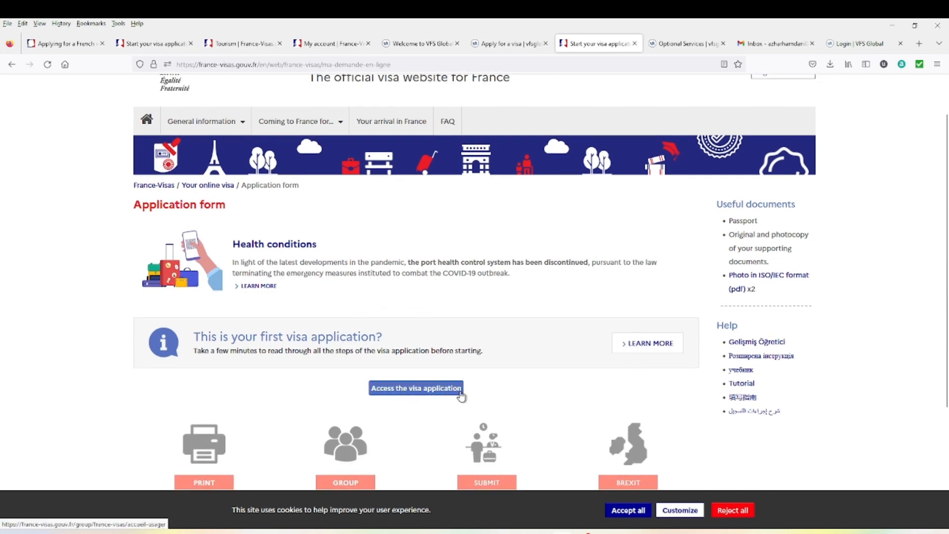
pyautogui.click(445, 389)
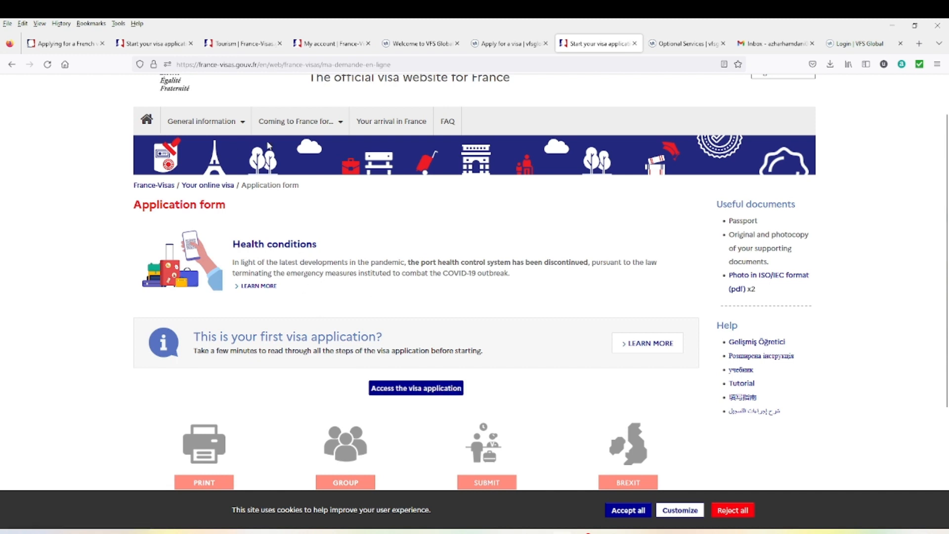
pyautogui.moveTo(237, 129)
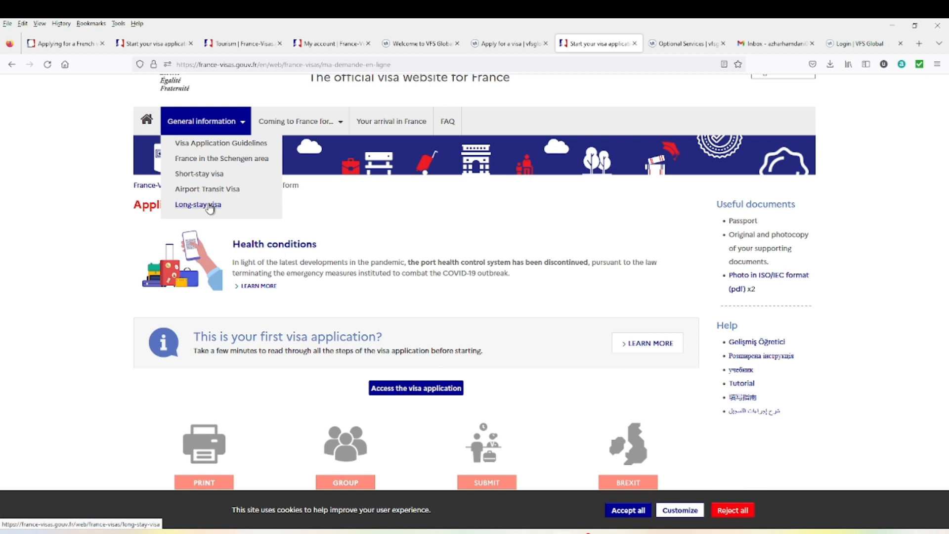
pyautogui.moveTo(336, 133)
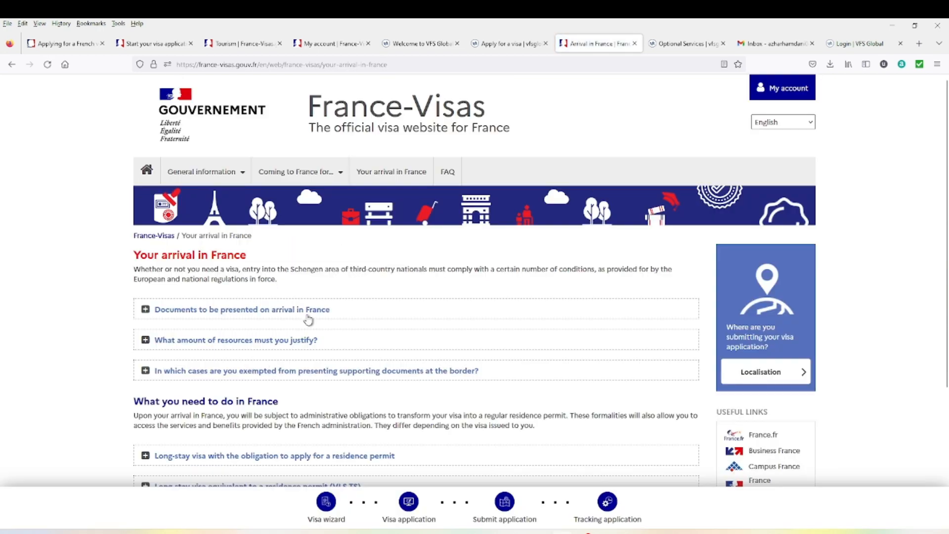
# - Expand the arrival documents and required resources sections, then close the arrival page tab
pyautogui.scroll(-2, 309, 321)
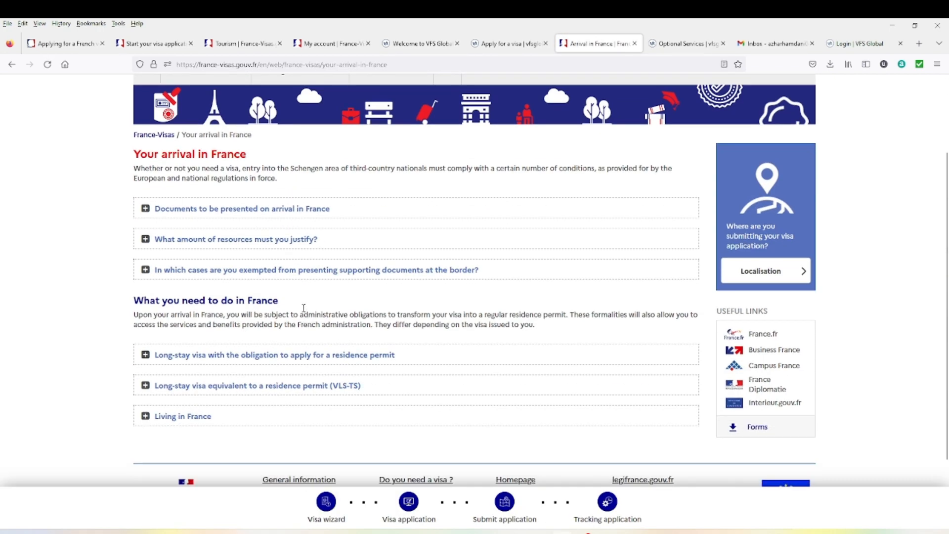
pyautogui.click(231, 214)
pyautogui.scroll(-1, 224, 377)
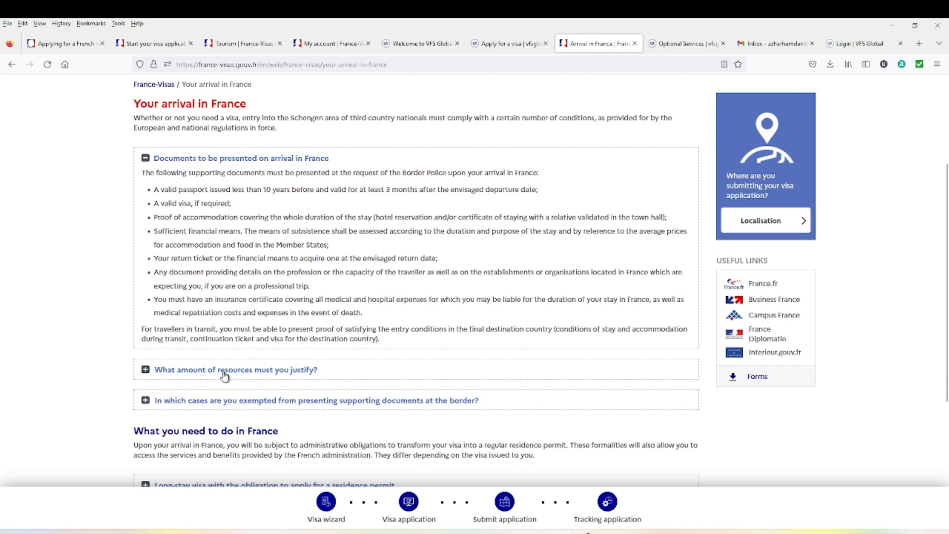
pyautogui.scroll(-2, 224, 377)
pyautogui.scroll(-1, 285, 328)
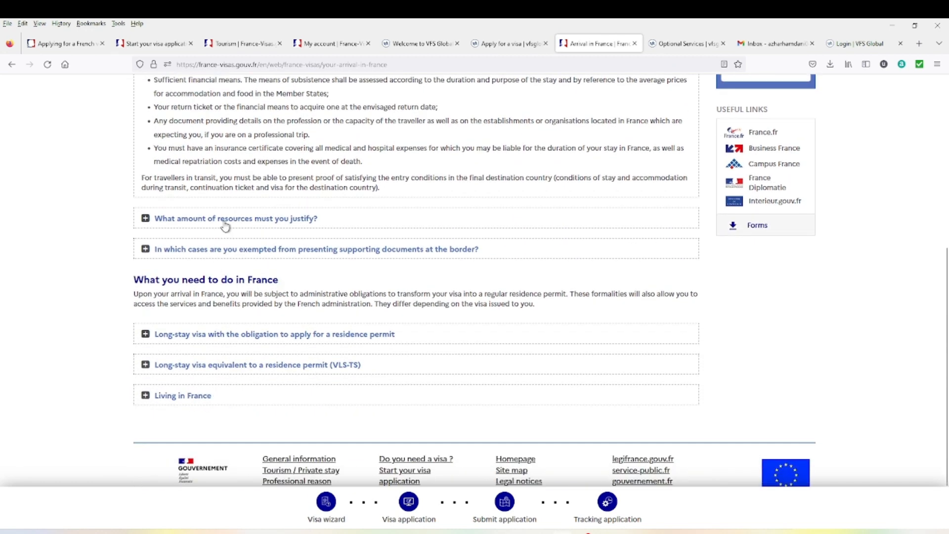
pyautogui.click(254, 222)
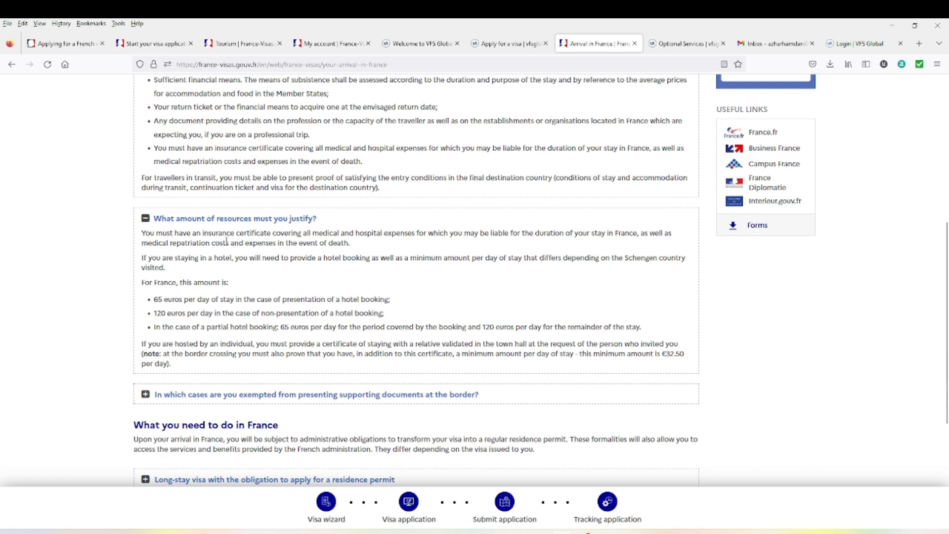
pyautogui.scroll(-3, 269, 334)
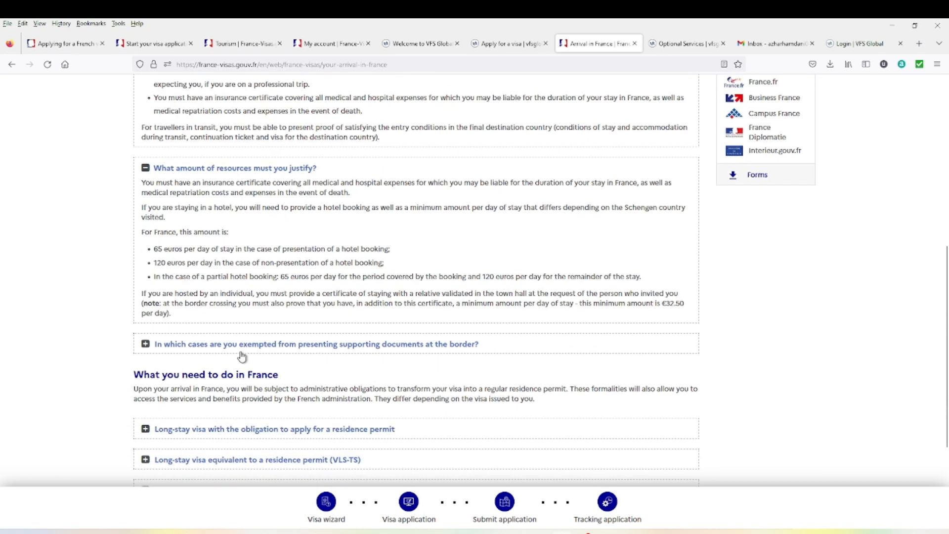
pyautogui.hotkey('ctrl', 'w')
pyautogui.click(155, 43)
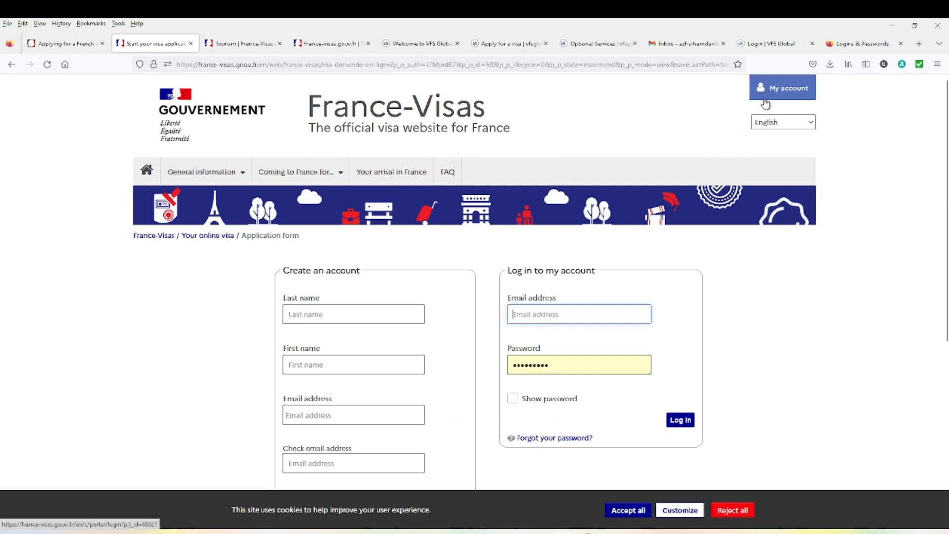
# - Look over the France-Visas create-an-account form, then switch to the Gmail inbox
pyautogui.scroll(-1, 349, 261)
pyautogui.scroll(-2, 313, 381)
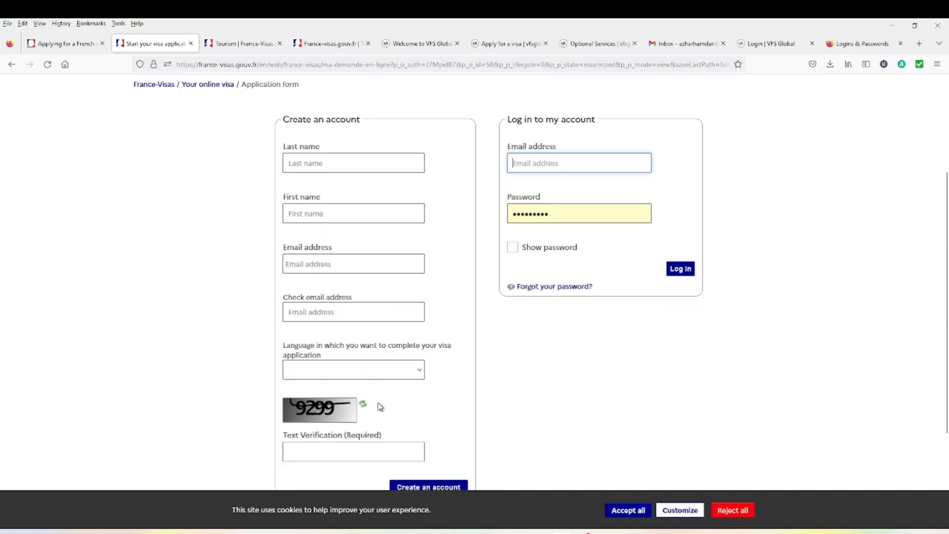
pyautogui.scroll(-1, 379, 406)
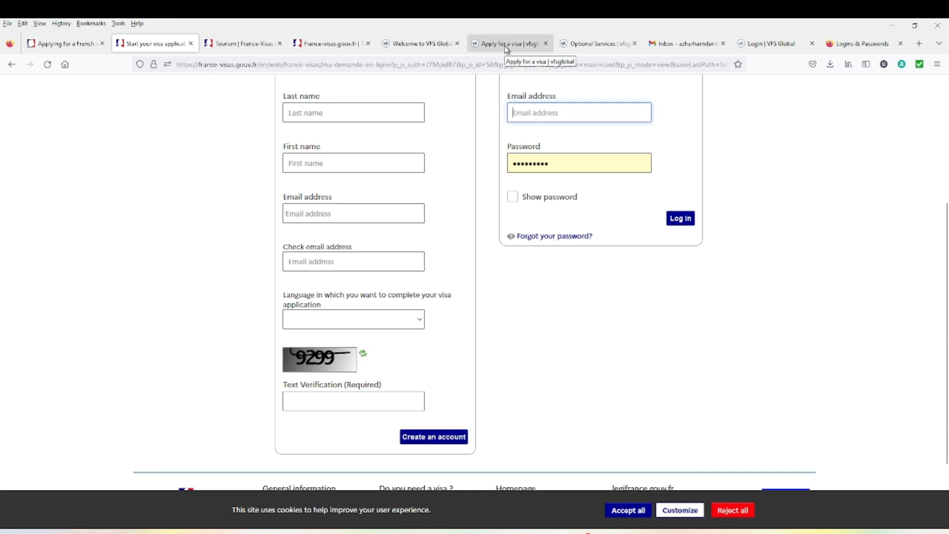
pyautogui.click(695, 44)
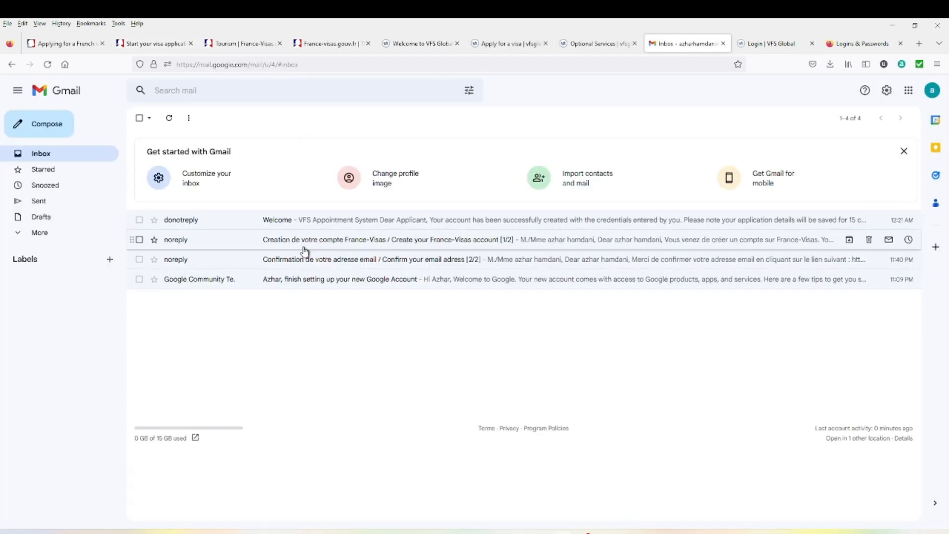
# - Read the 'Creation de votre compte' and 'Confirmation' emails, then return to the France-Visas login tab
pyautogui.click(305, 249)
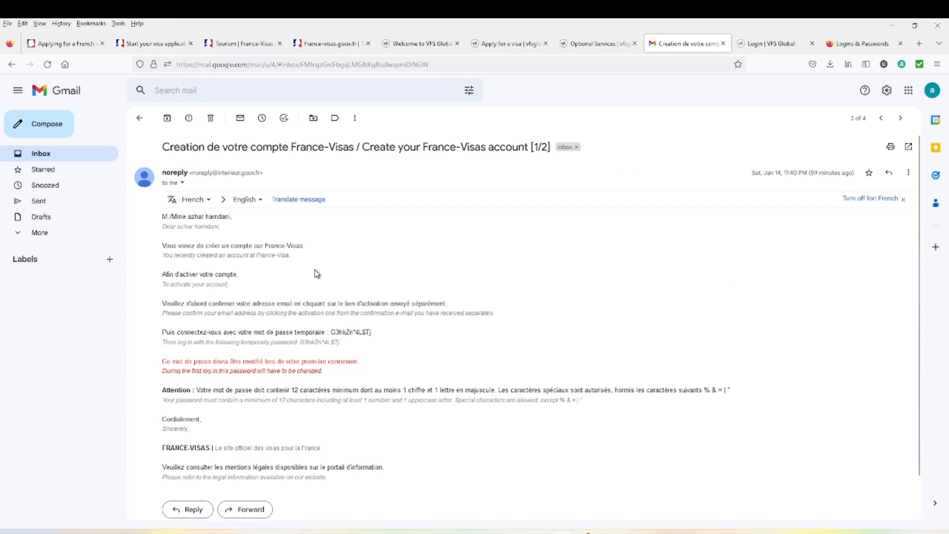
pyautogui.click(57, 157)
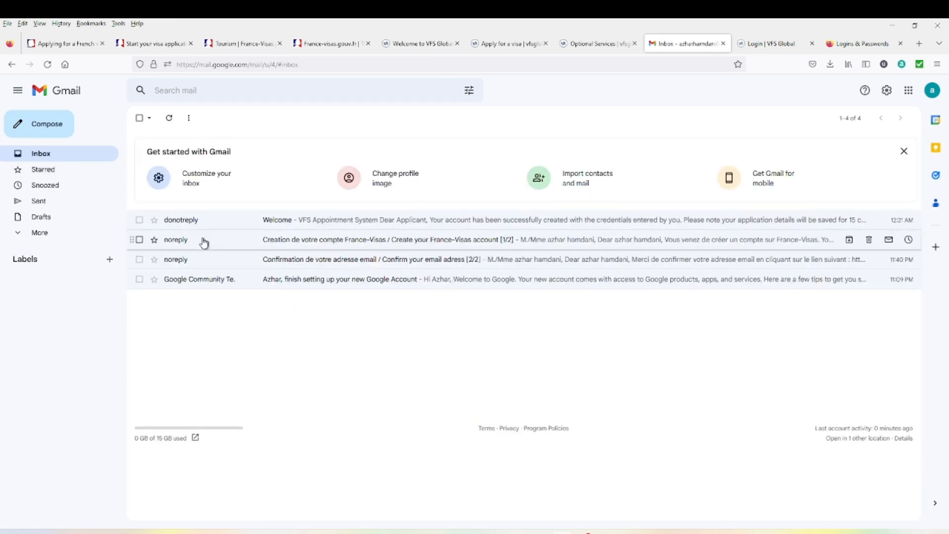
pyautogui.click(238, 257)
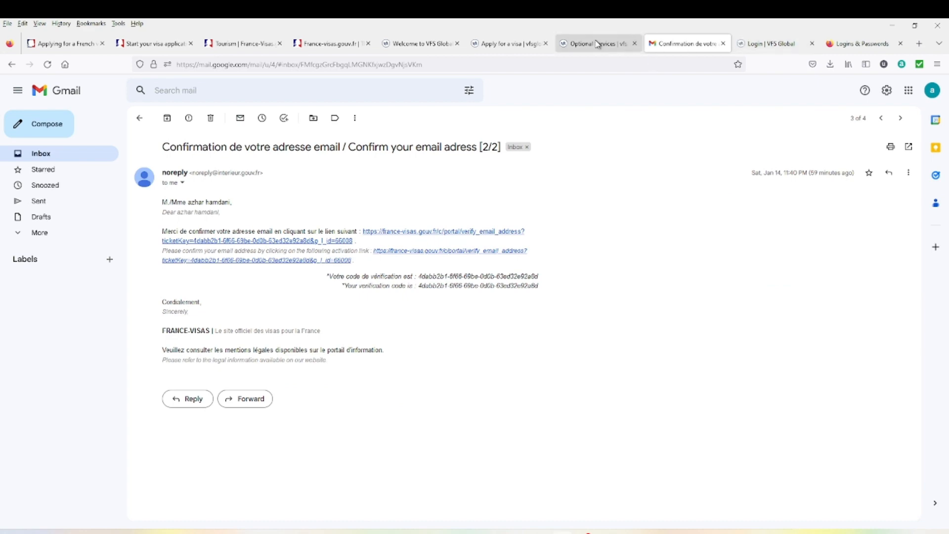
pyautogui.click(504, 43)
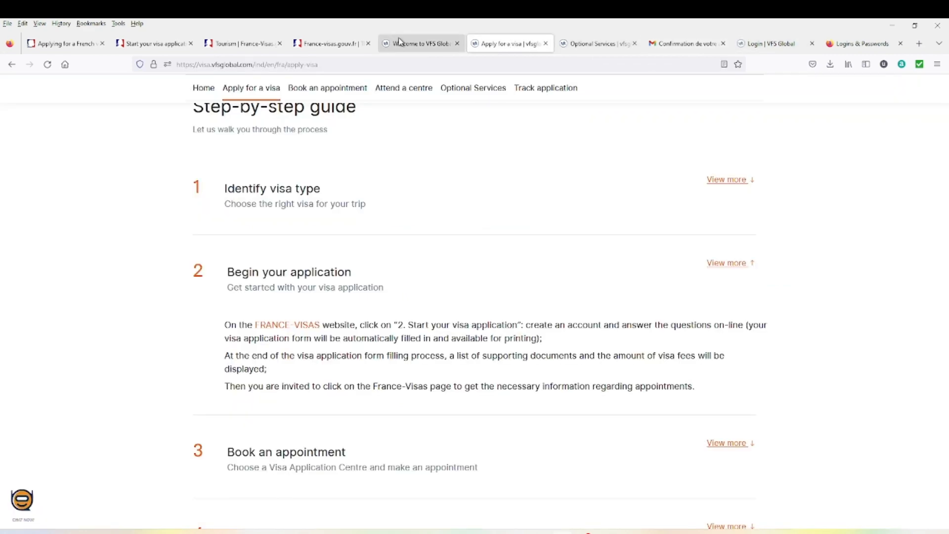
pyautogui.click(687, 44)
pyautogui.click(341, 50)
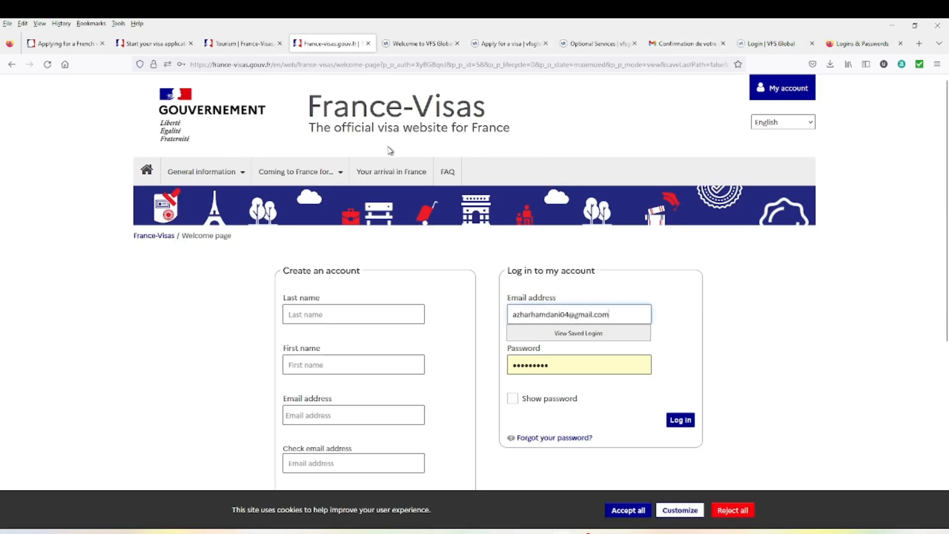
# - Log in to France-Visas and review the saved application's Your plans fields
pyautogui.scroll(-1, 505, 327)
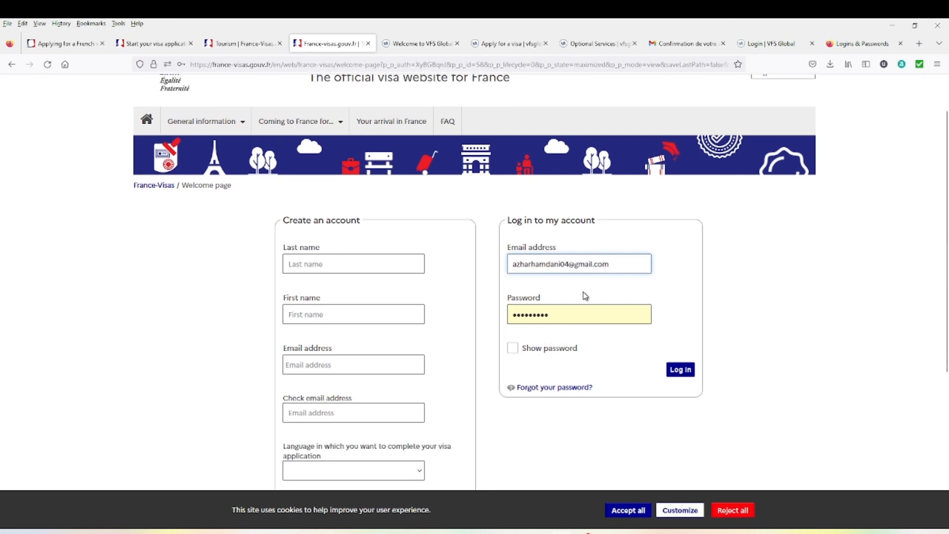
pyautogui.click(679, 370)
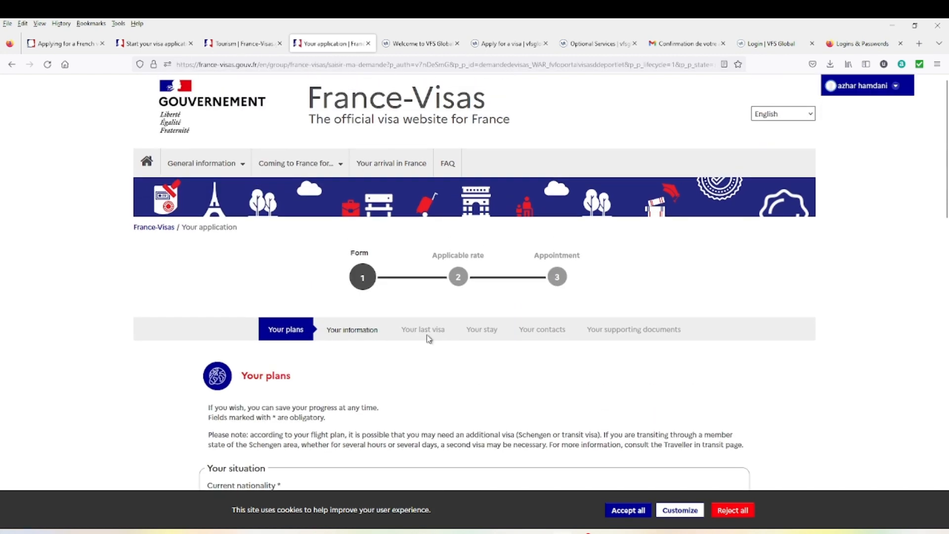
pyautogui.scroll(-4, 429, 332)
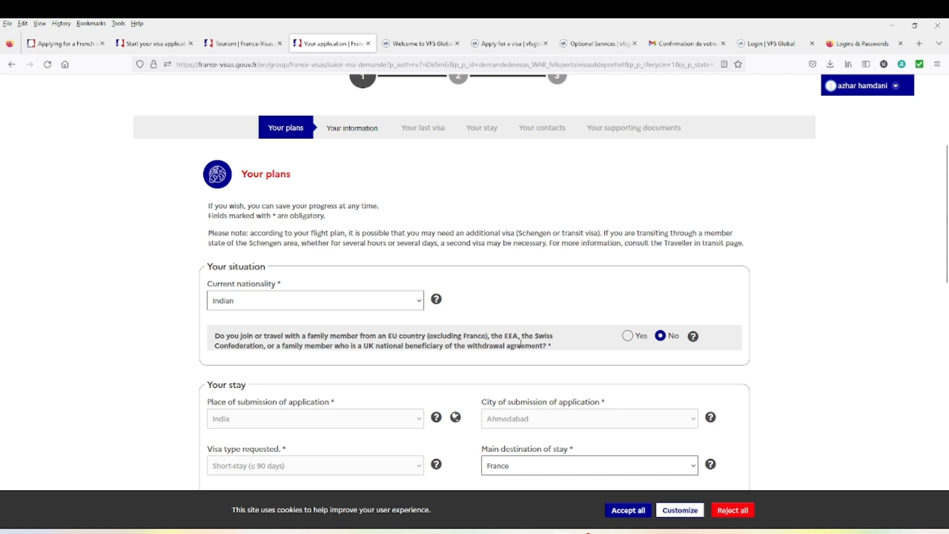
pyautogui.scroll(-2, 435, 377)
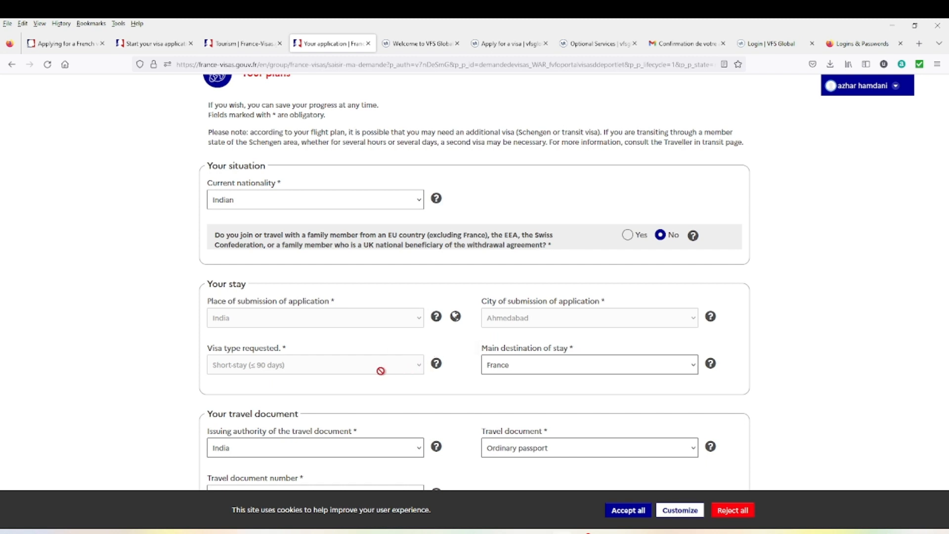
# - Keep France as the main destination and Ordinary passport as the travel document type
pyautogui.click(506, 365)
pyautogui.click(535, 372)
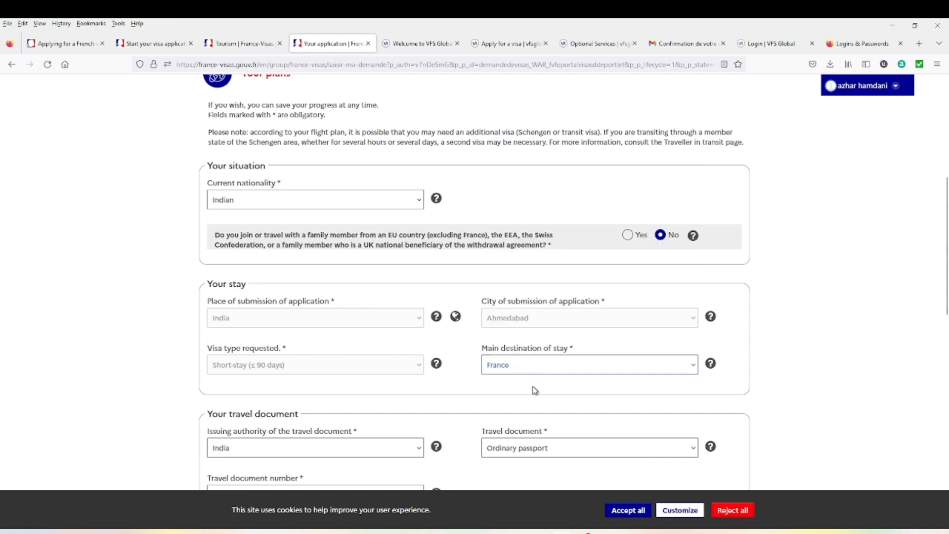
pyautogui.click(543, 371)
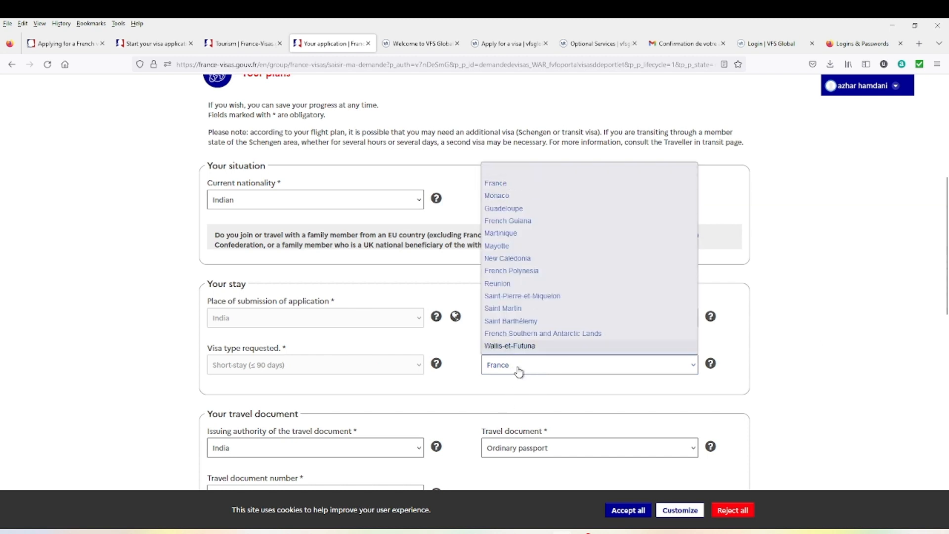
pyautogui.scroll(-4, 384, 390)
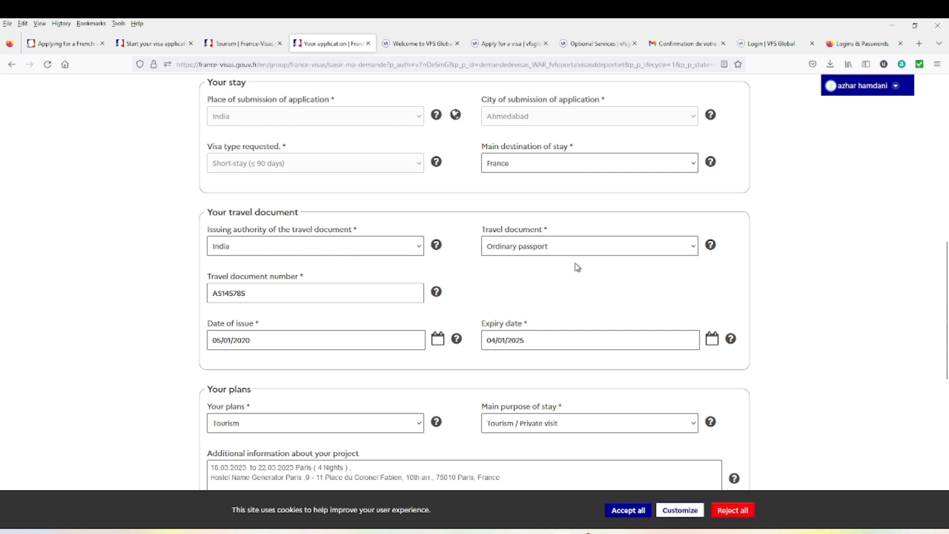
pyautogui.click(627, 253)
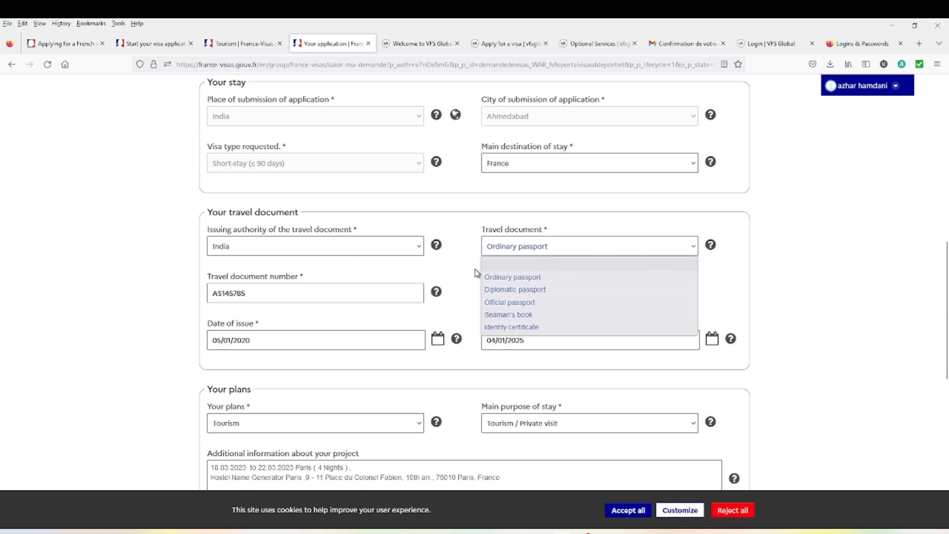
pyautogui.click(452, 265)
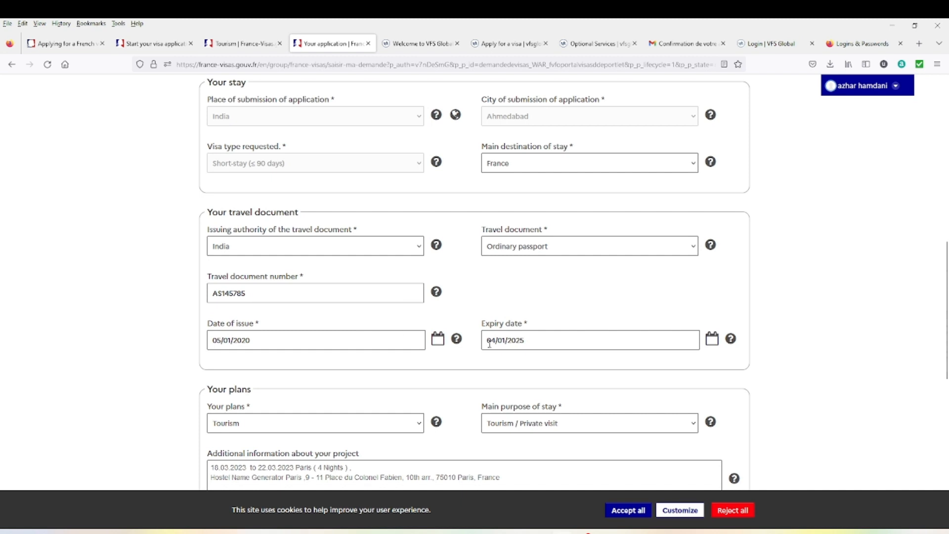
# - Set the plan to Tourism and the main purpose of stay to Tourism / Private visit
pyautogui.scroll(-1, 494, 346)
pyautogui.click(263, 373)
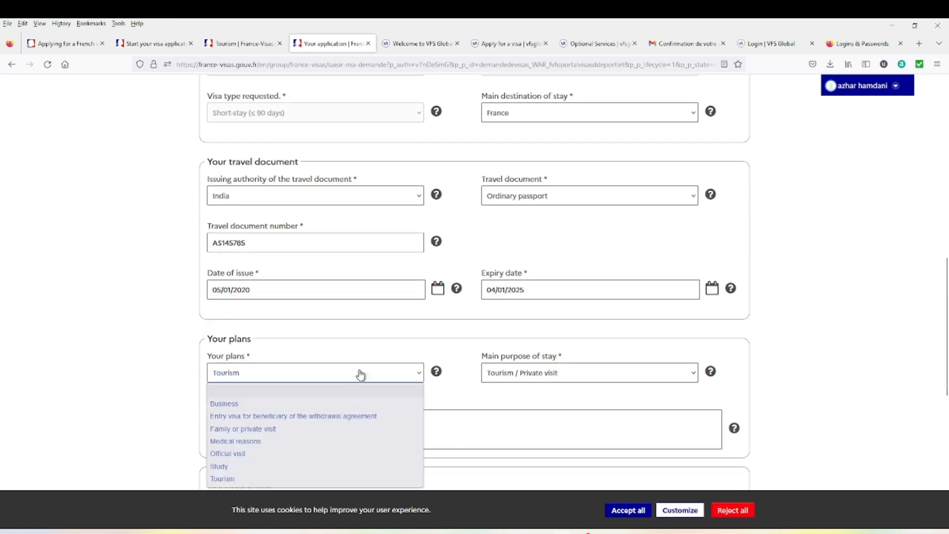
pyautogui.click(360, 374)
pyautogui.click(310, 376)
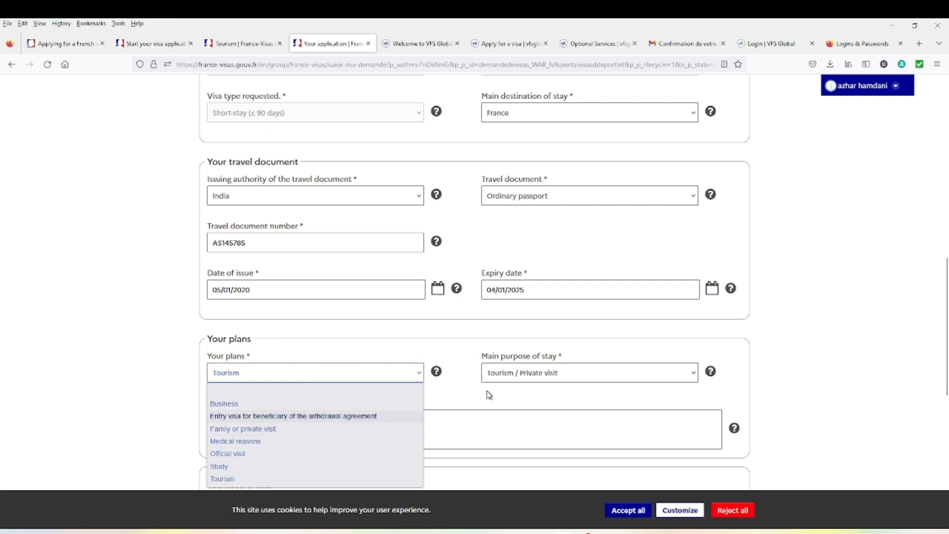
pyautogui.click(405, 377)
pyautogui.click(405, 378)
pyautogui.click(405, 378)
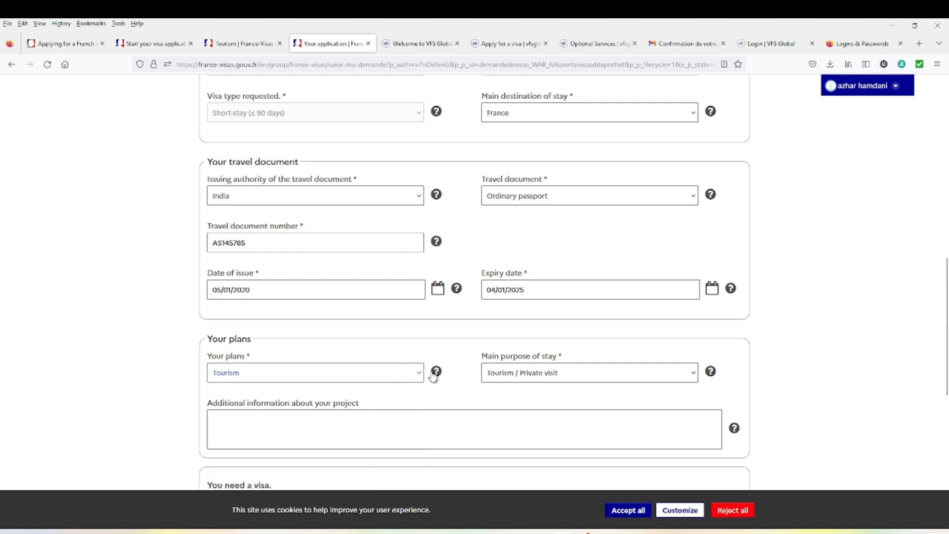
pyautogui.click(527, 377)
pyautogui.click(529, 377)
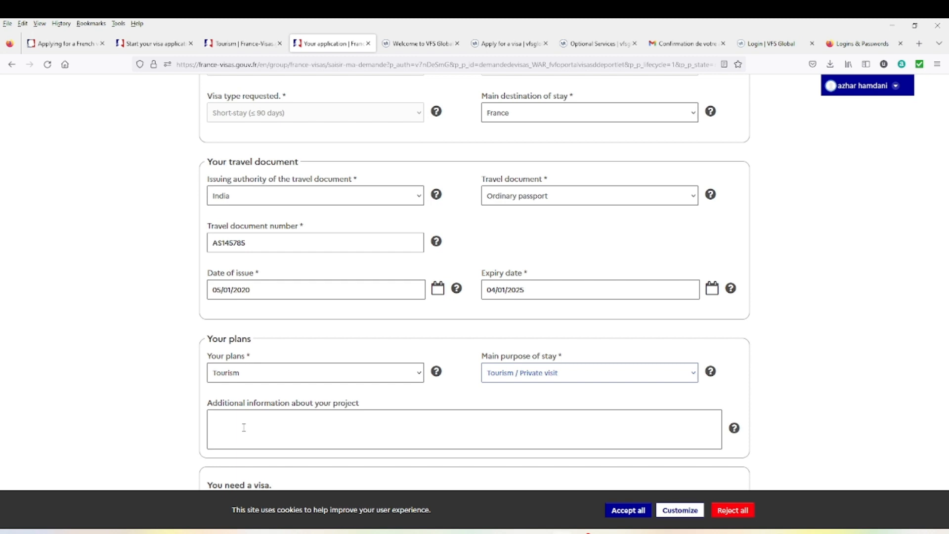
# - Paste the Paris and Nice itinerary into the Additional information field
pyautogui.rightClick(244, 427)
pyautogui.click(272, 324)
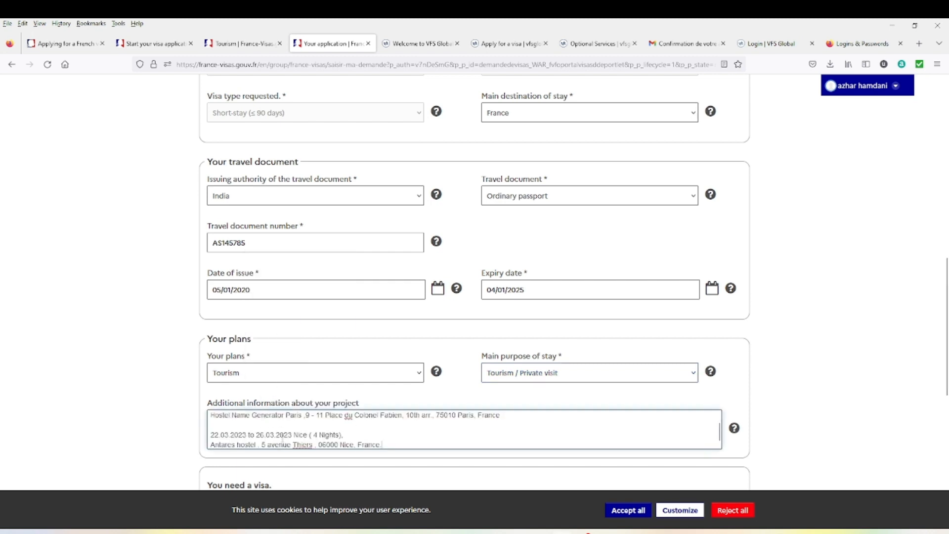
pyautogui.scroll(2, 342, 433)
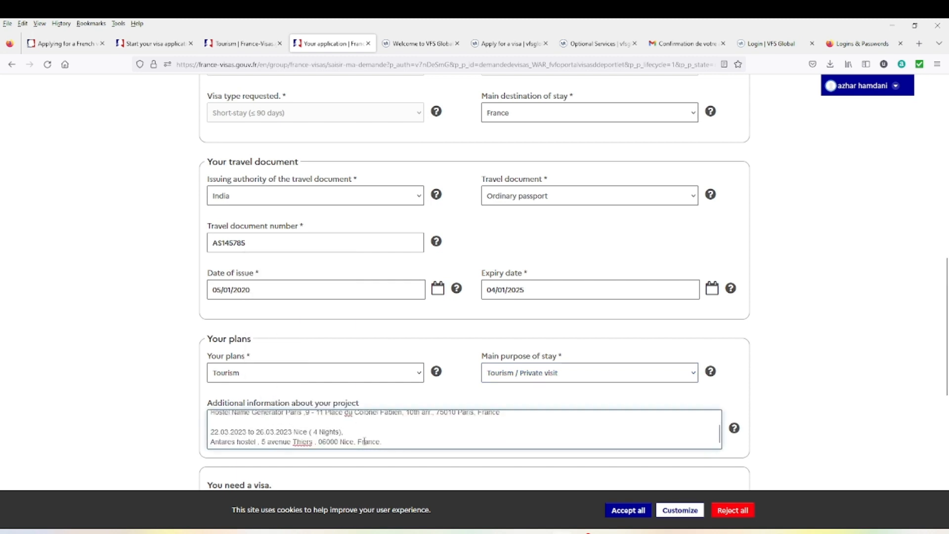
pyautogui.scroll(-5, 412, 438)
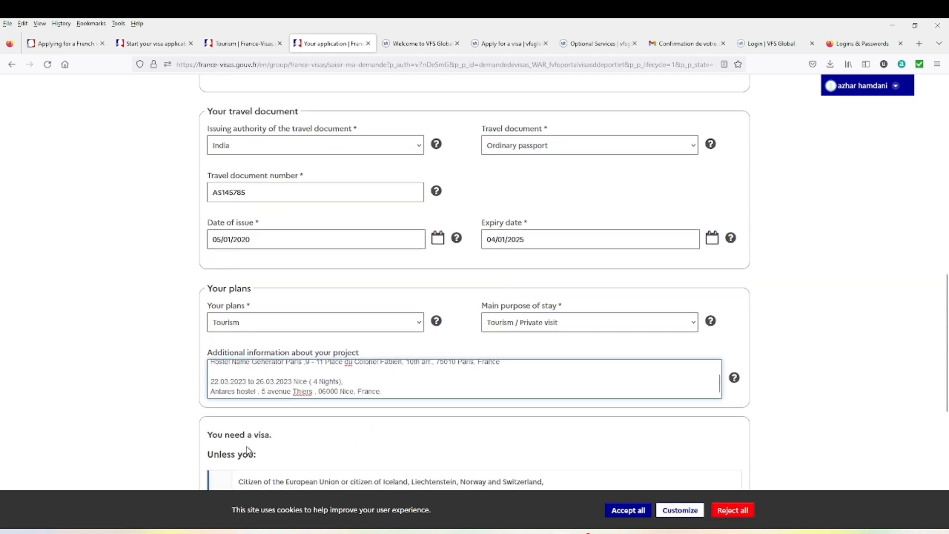
pyautogui.scroll(-1, 254, 371)
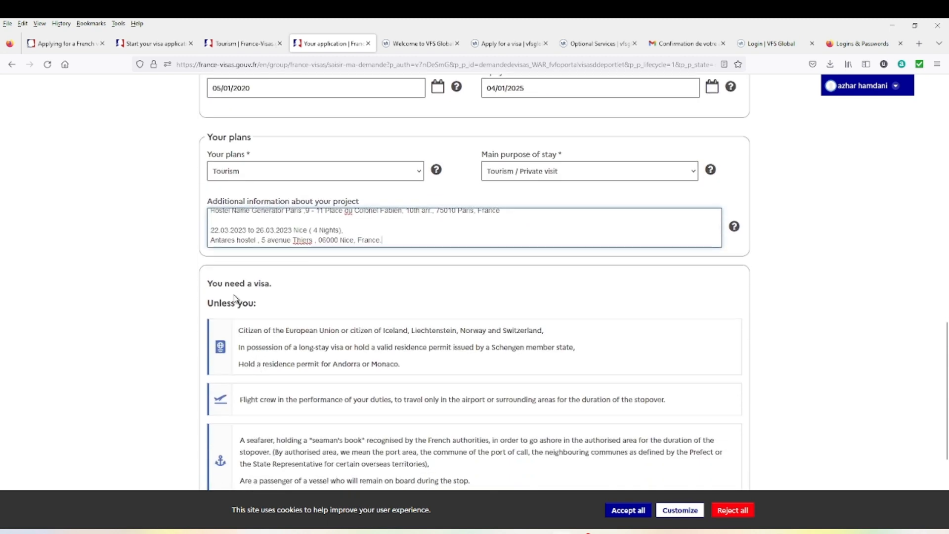
pyautogui.scroll(-2, 247, 299)
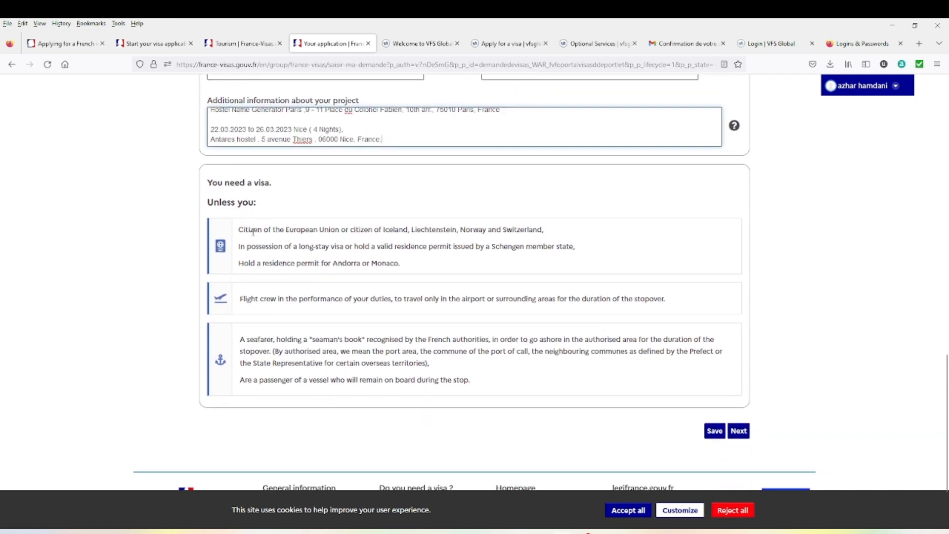
# - Save the Your plans step, continue, and confirm the travel document number
pyautogui.click(714, 438)
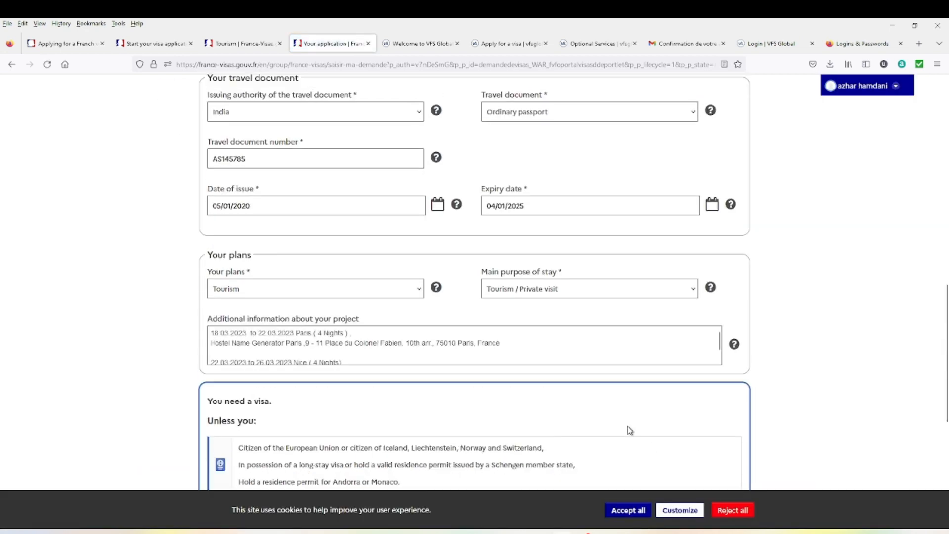
pyautogui.scroll(-10, 623, 436)
pyautogui.click(742, 335)
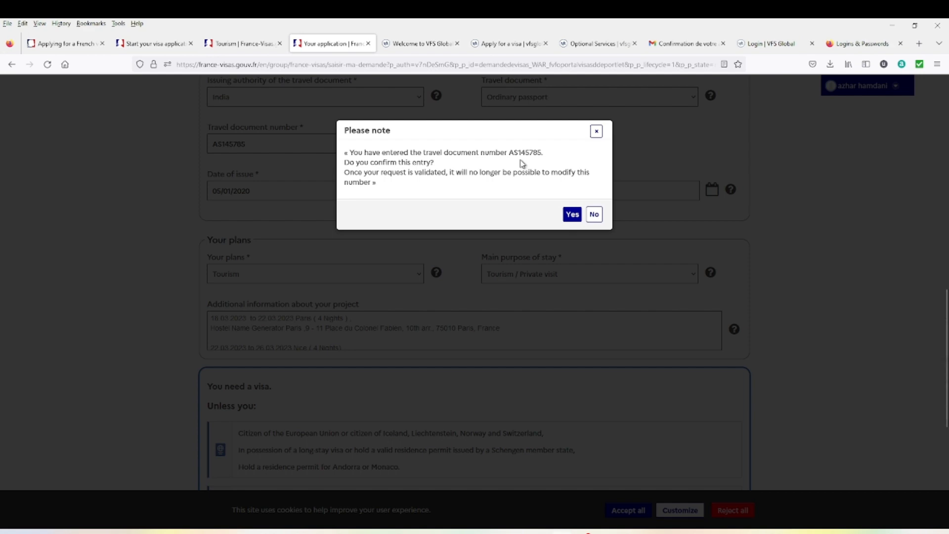
pyautogui.click(571, 219)
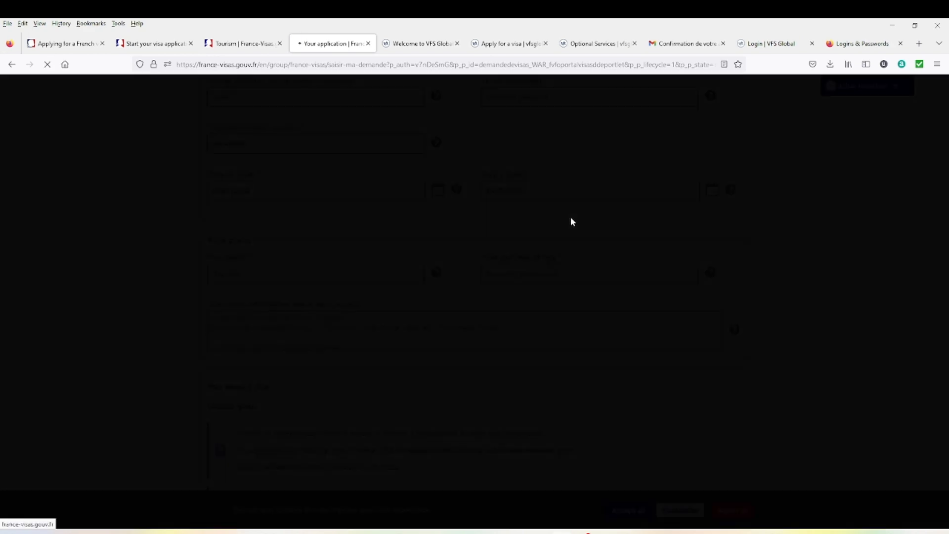
# - Keep Male as the sex and Married as the marital status
pyautogui.scroll(-3, 482, 276)
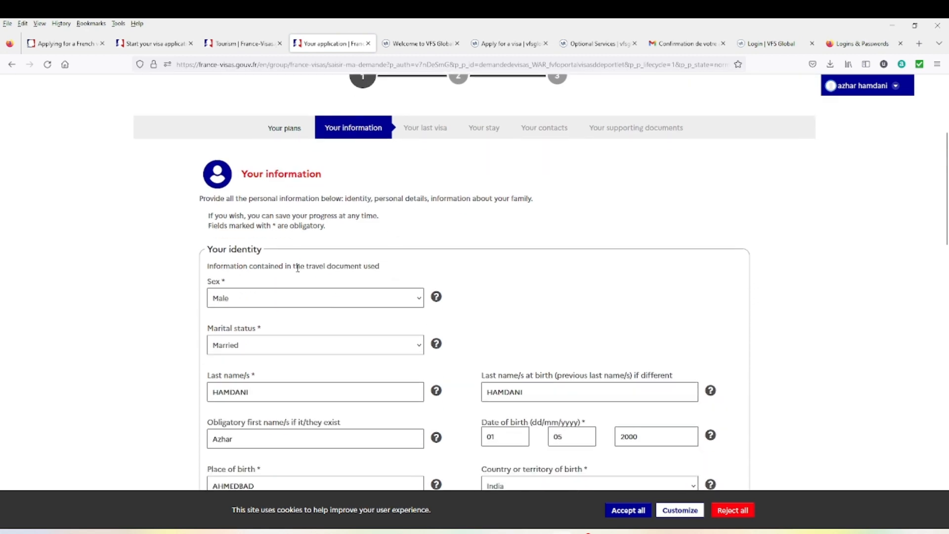
pyautogui.scroll(1, 277, 292)
pyautogui.click(384, 354)
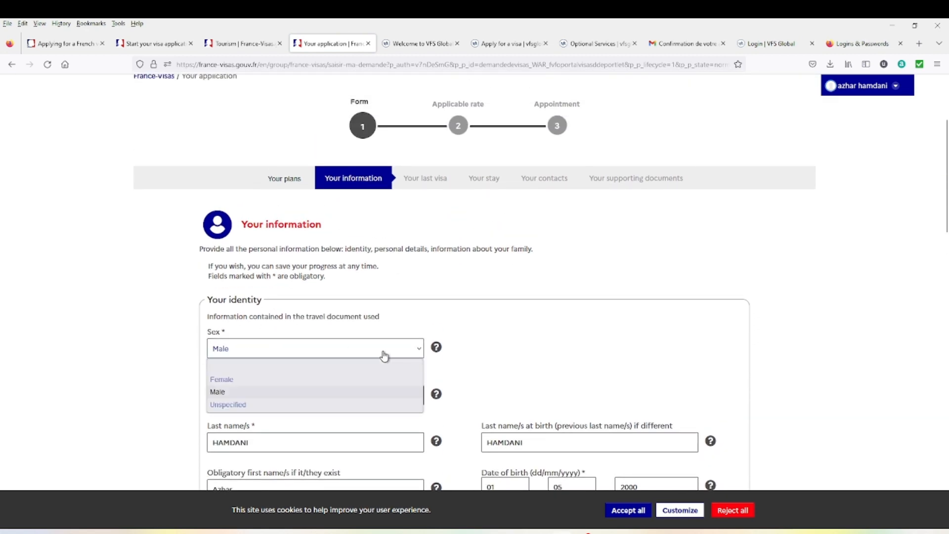
pyautogui.click(384, 354)
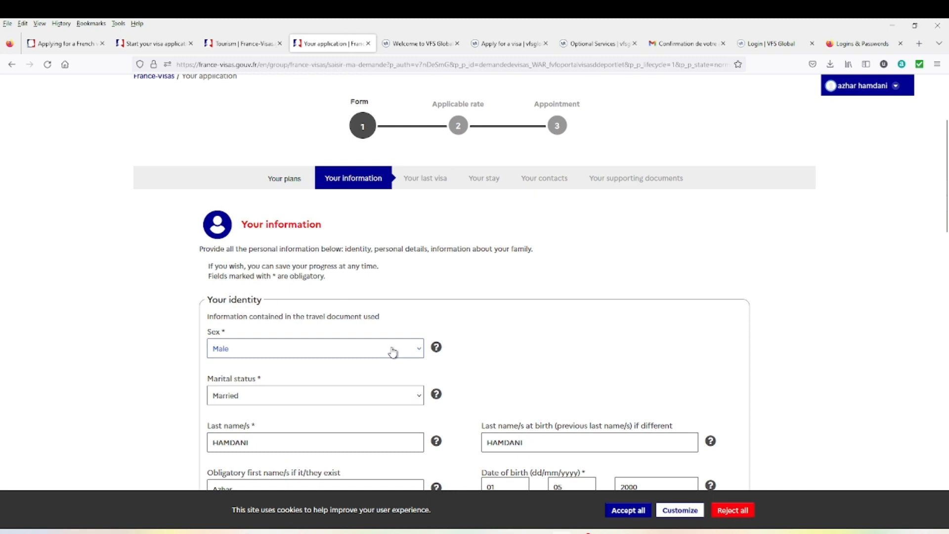
pyautogui.scroll(-1, 394, 354)
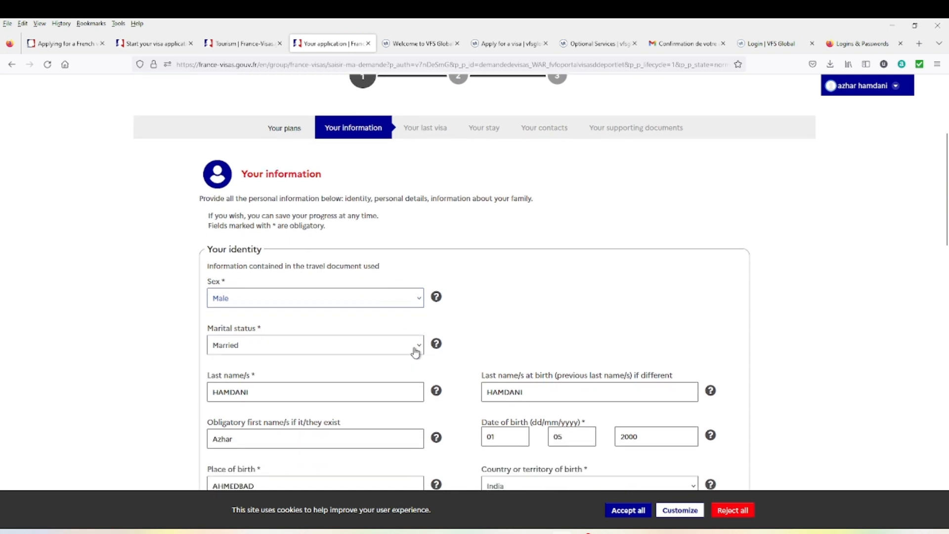
pyautogui.click(415, 349)
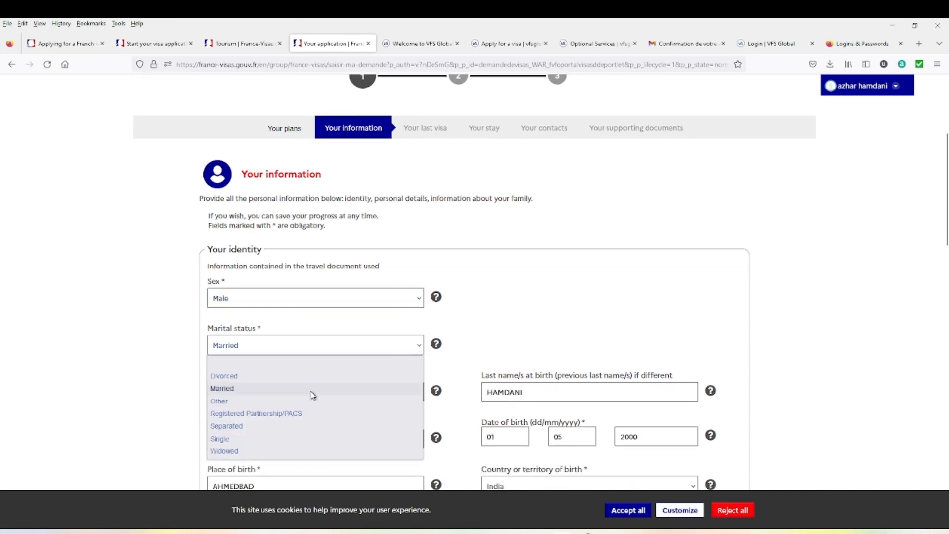
pyautogui.click(413, 347)
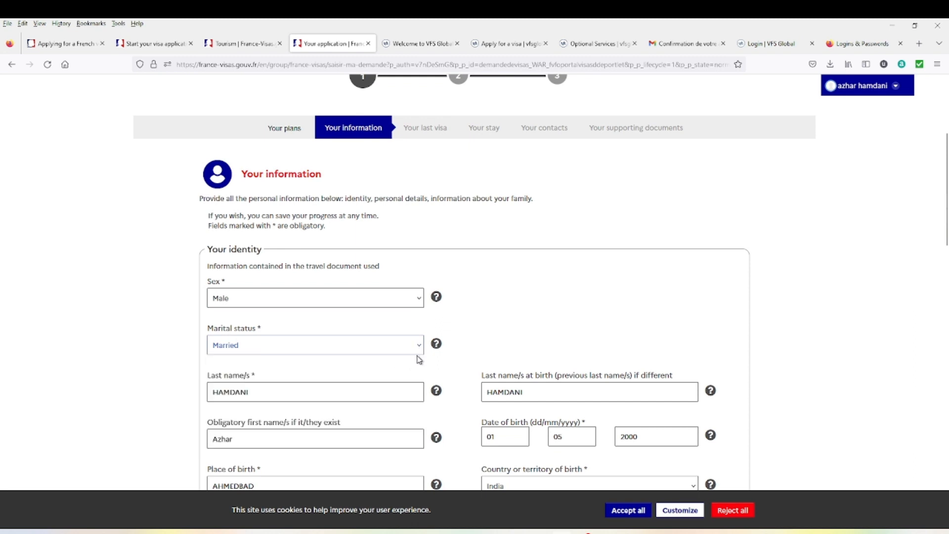
pyautogui.scroll(-1, 420, 359)
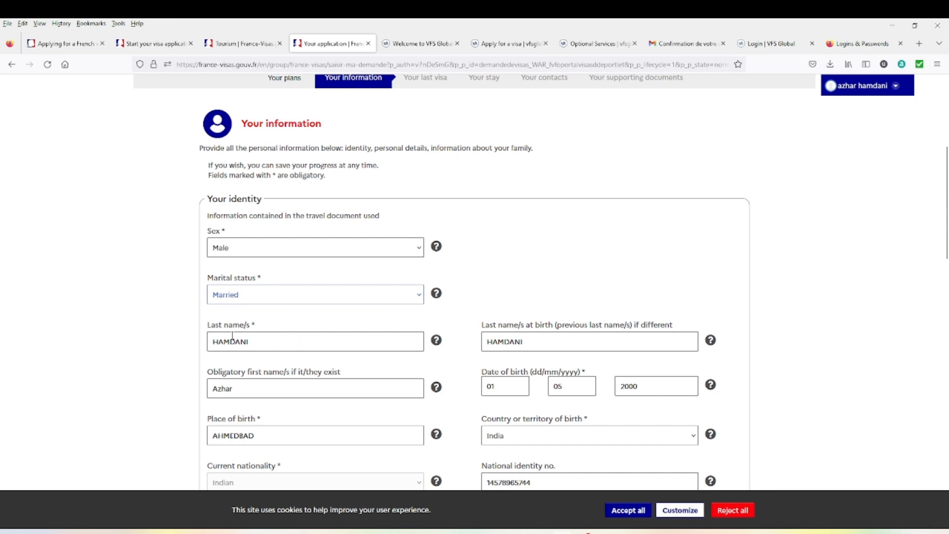
# - Check the last name at birth and place of birth, keeping India as country of birth
pyautogui.click(529, 343)
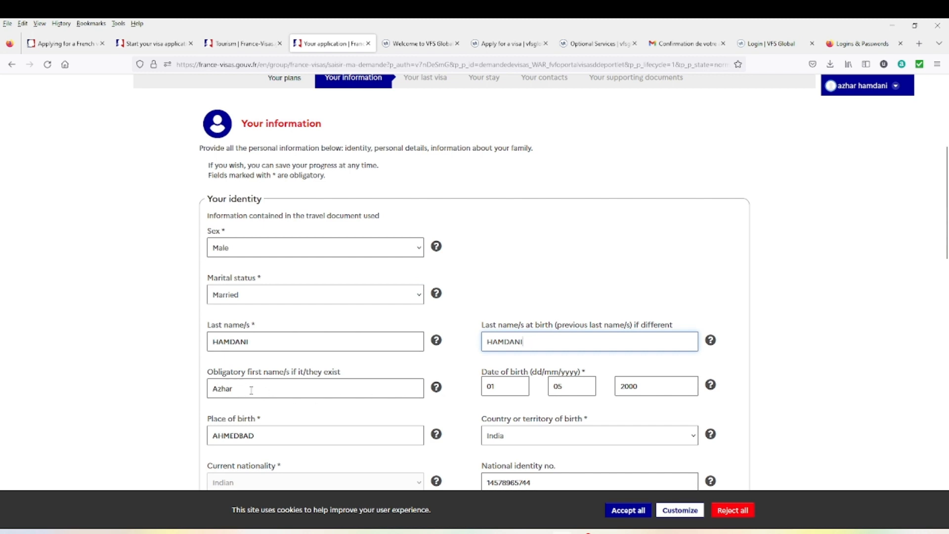
pyautogui.scroll(-1, 445, 406)
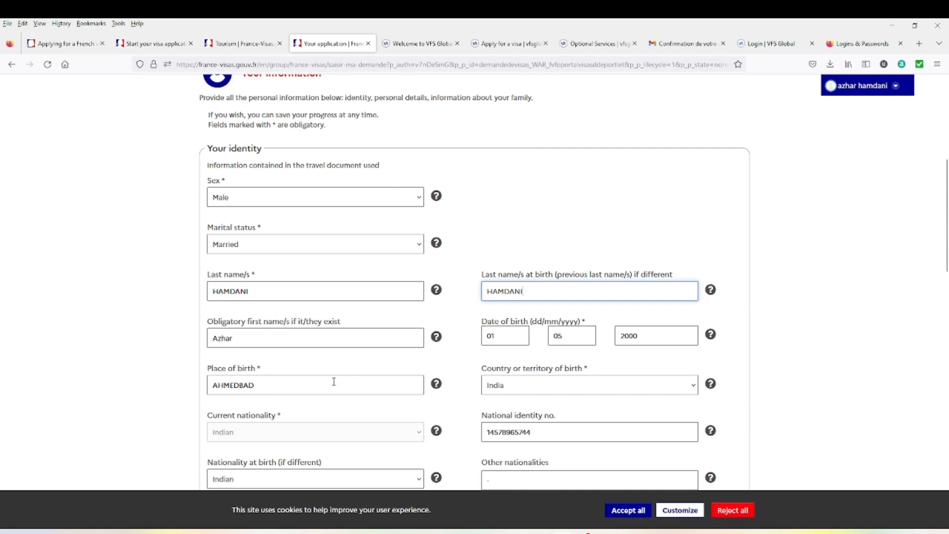
pyautogui.click(304, 387)
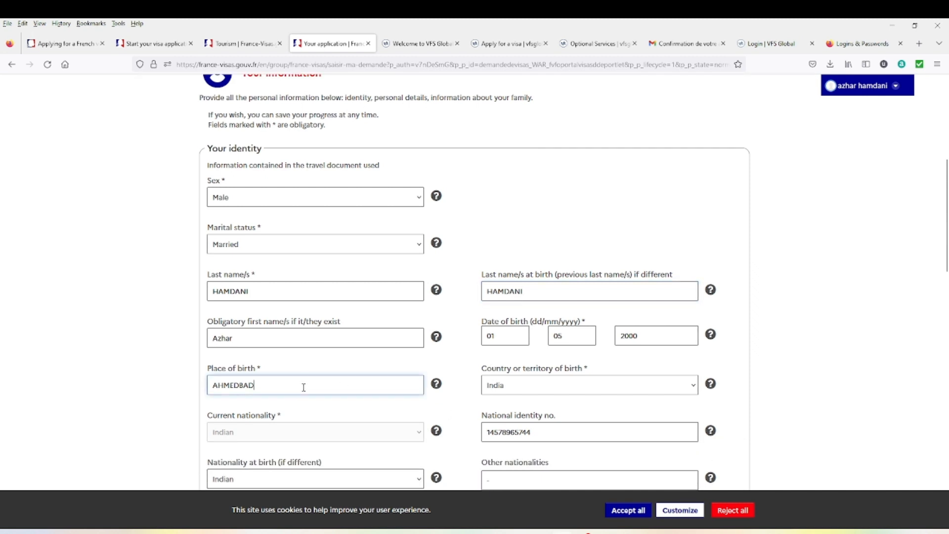
pyautogui.click(533, 391)
pyautogui.click(534, 391)
pyautogui.scroll(-2, 534, 389)
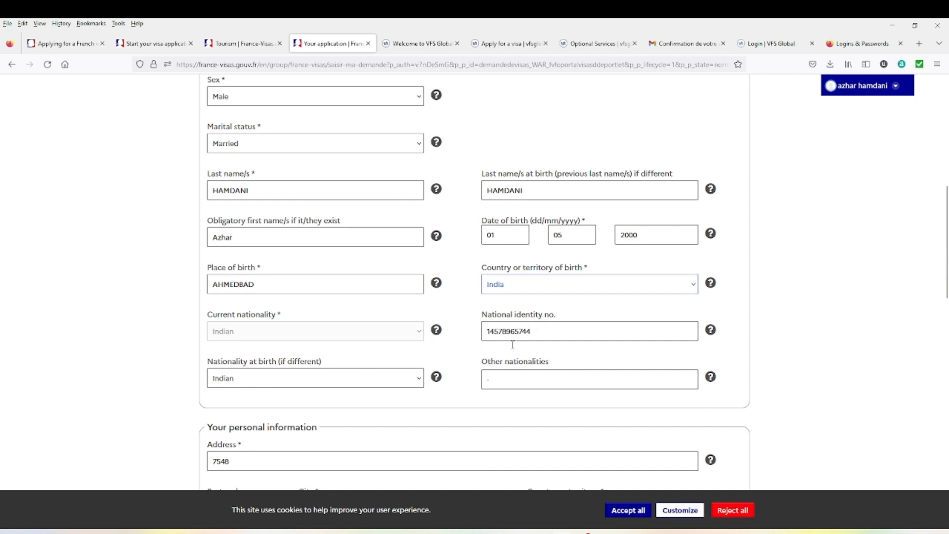
# - Select Indian as nationality at birth, then scroll down to Your personal information
pyautogui.click(381, 382)
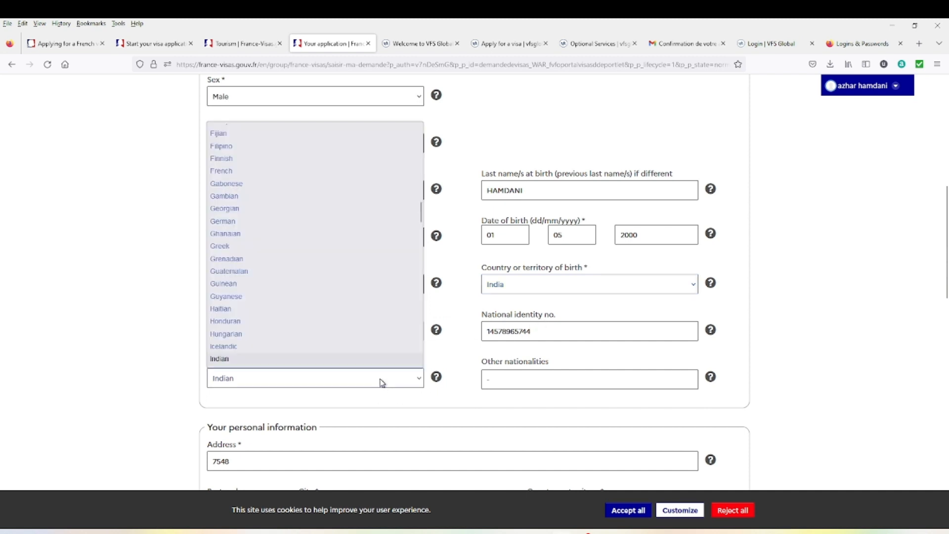
pyautogui.click(382, 382)
pyautogui.click(379, 384)
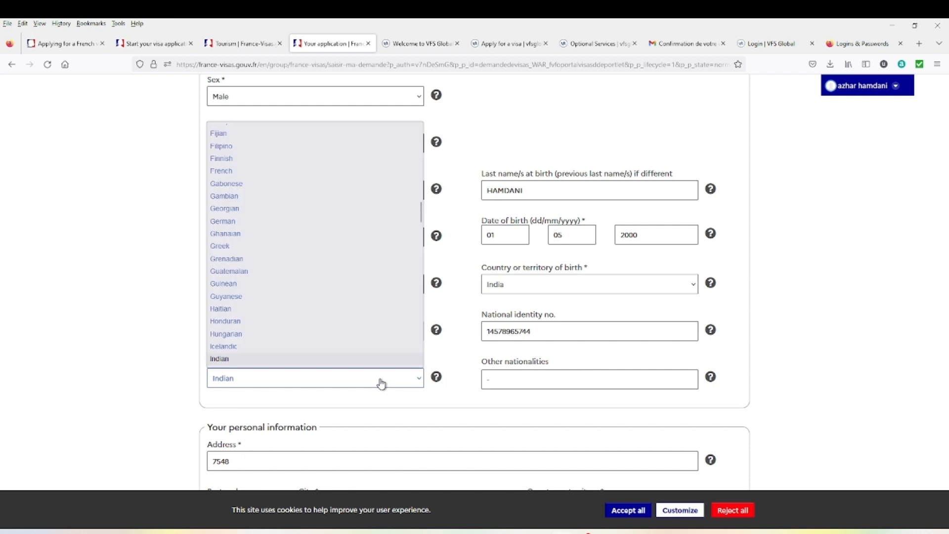
pyautogui.click(345, 389)
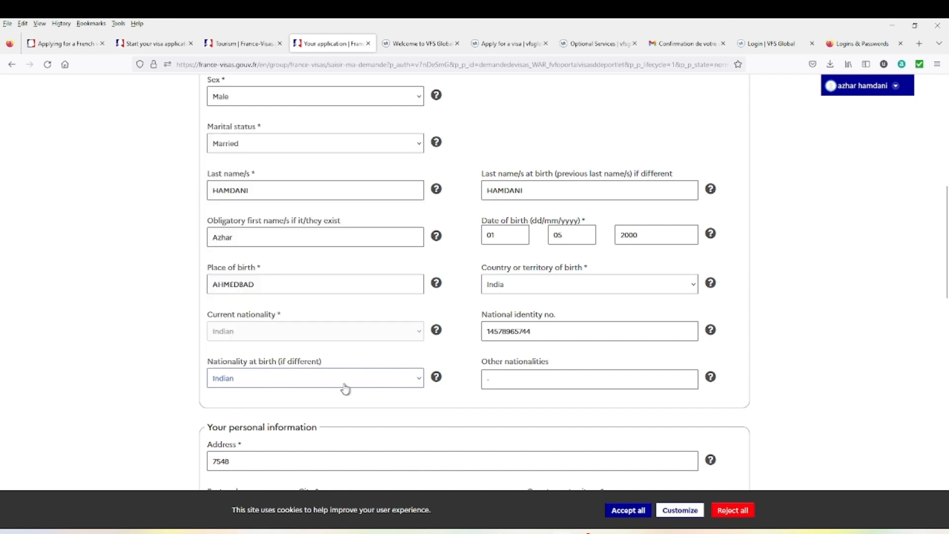
pyautogui.scroll(-3, 299, 350)
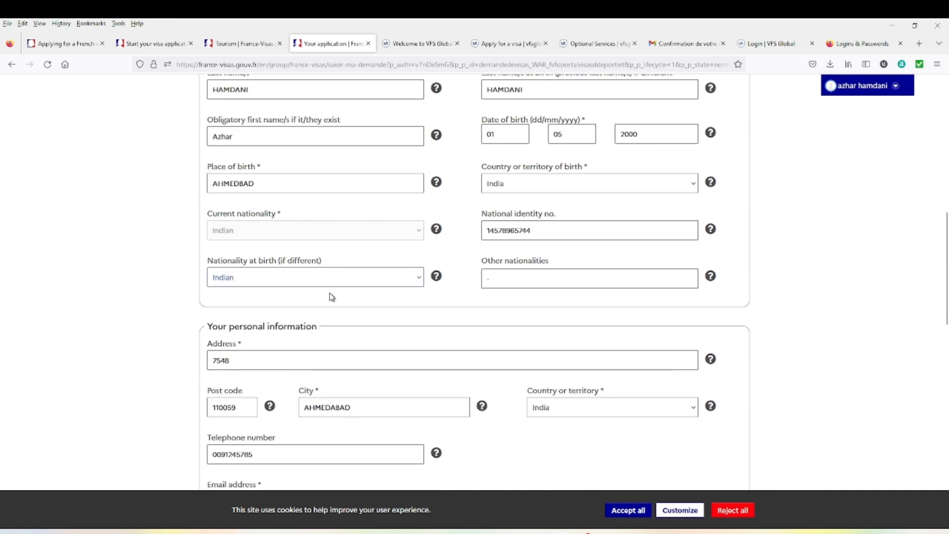
pyautogui.scroll(-1, 275, 328)
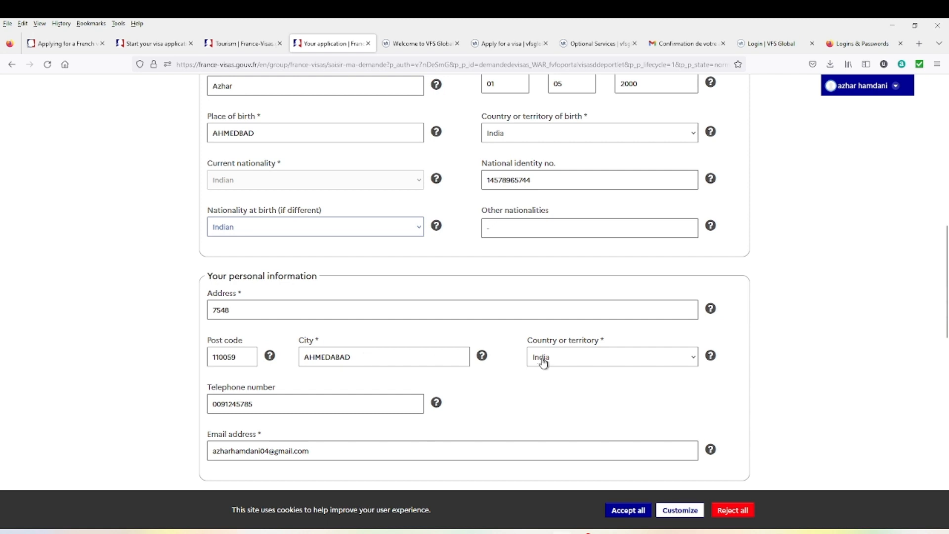
pyautogui.scroll(-1, 308, 410)
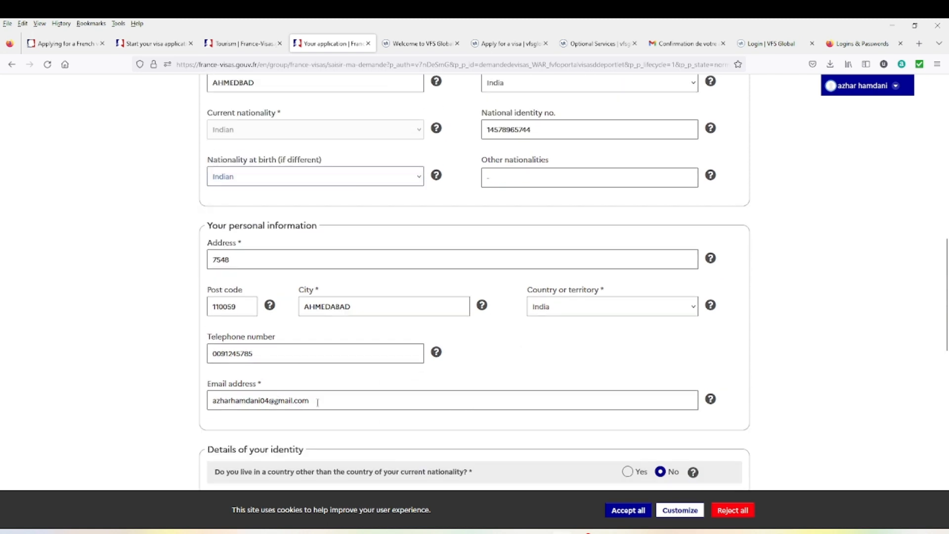
# - Answer No to living outside your country of nationality
pyautogui.scroll(-2, 332, 402)
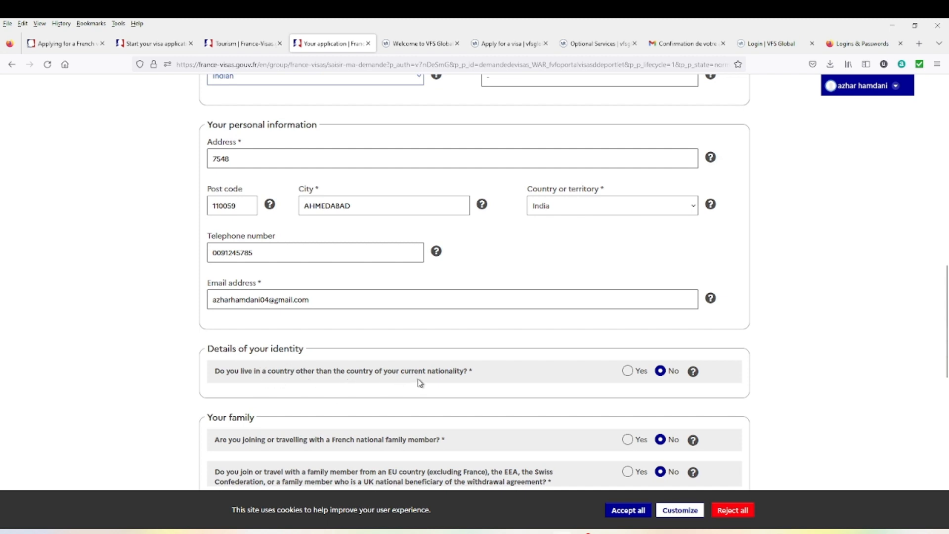
pyautogui.click(629, 371)
pyautogui.scroll(-3, 410, 366)
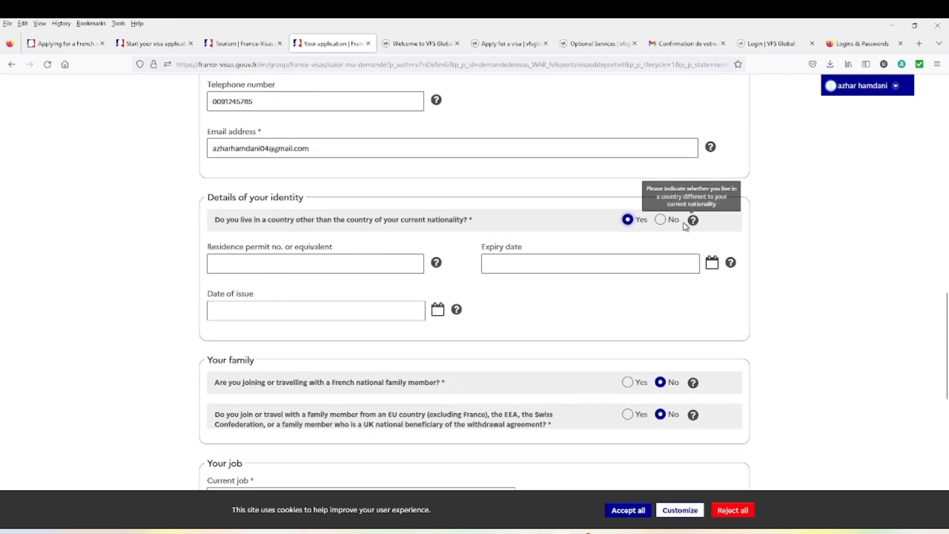
pyautogui.click(663, 221)
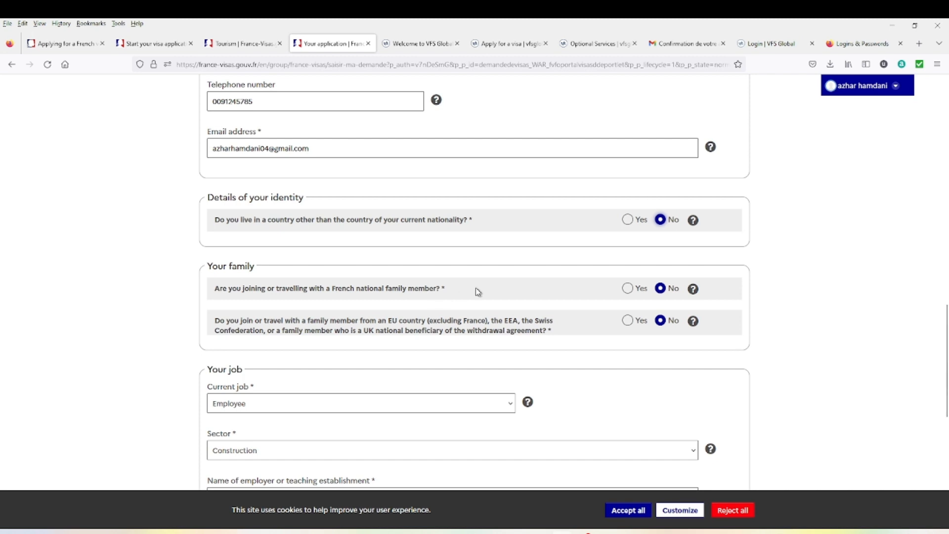
# - Answer No to the French and EU family-member questions and choose Employee as current job
pyautogui.click(628, 290)
pyautogui.scroll(-1, 473, 361)
pyautogui.scroll(-2, 472, 361)
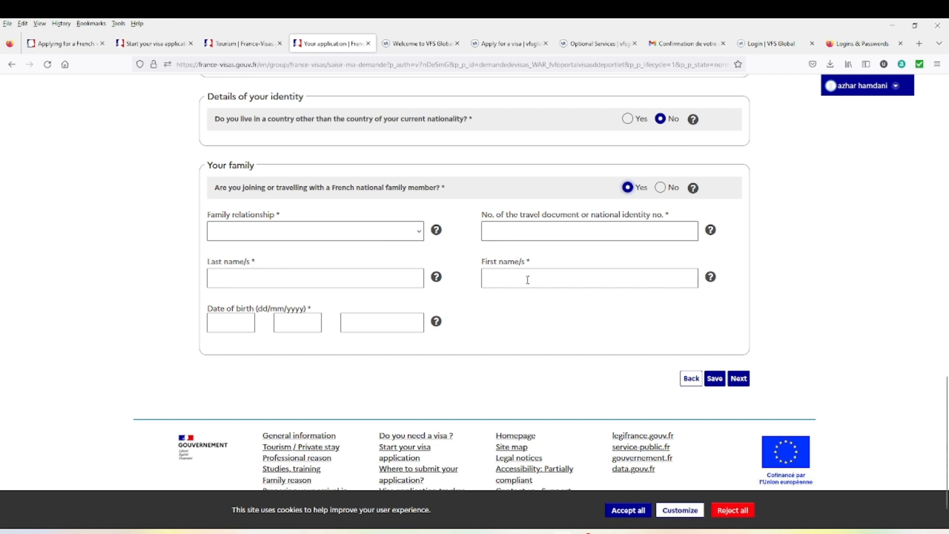
pyautogui.click(661, 187)
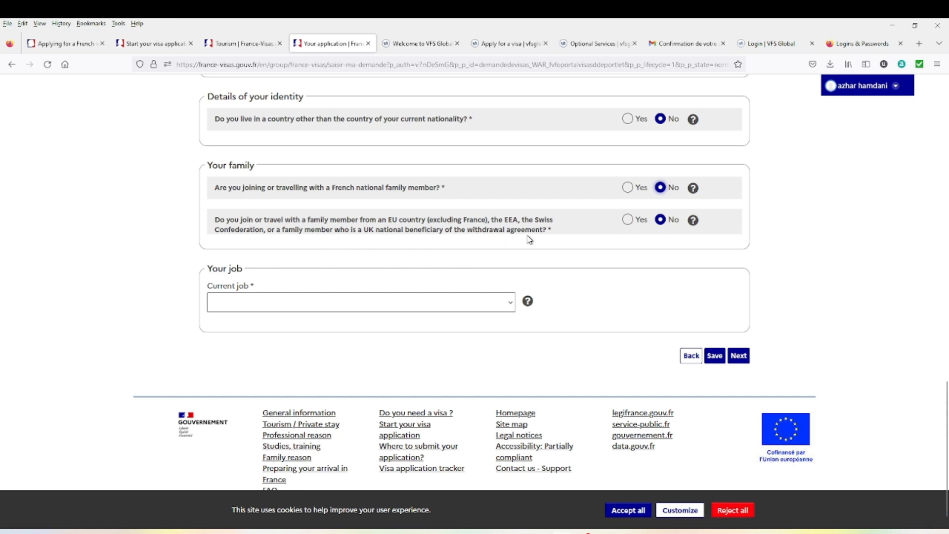
pyautogui.click(630, 223)
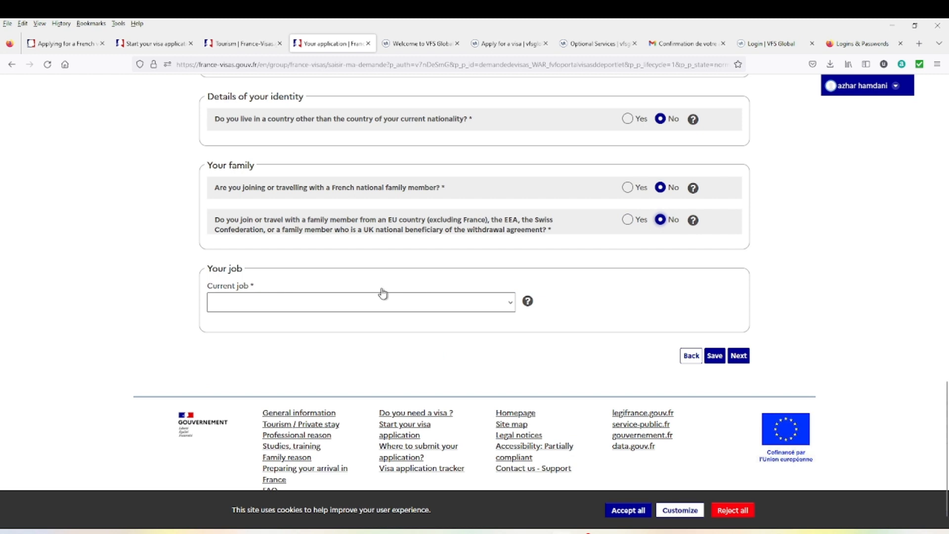
pyautogui.click(489, 311)
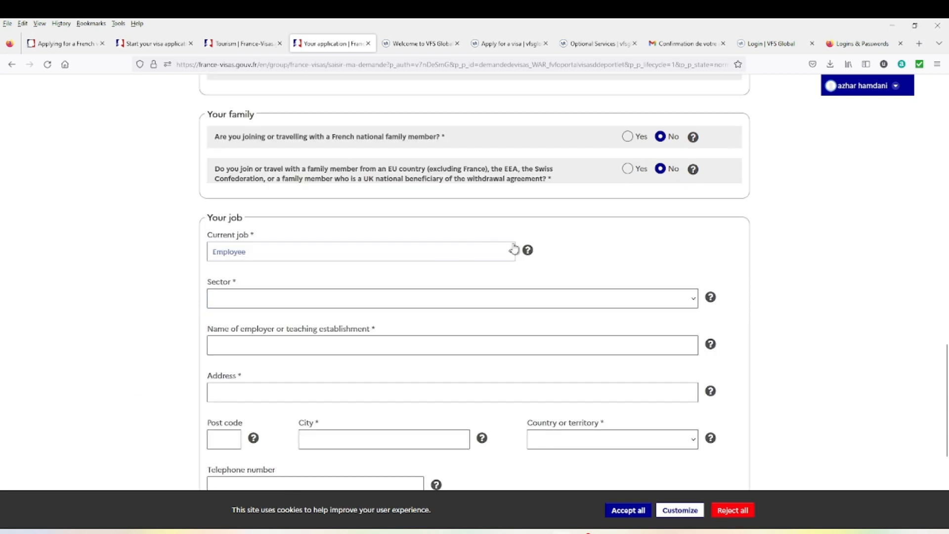
# - Choose Employee as the current job and Construction as the employer's sector
pyautogui.click(510, 257)
pyautogui.click(509, 256)
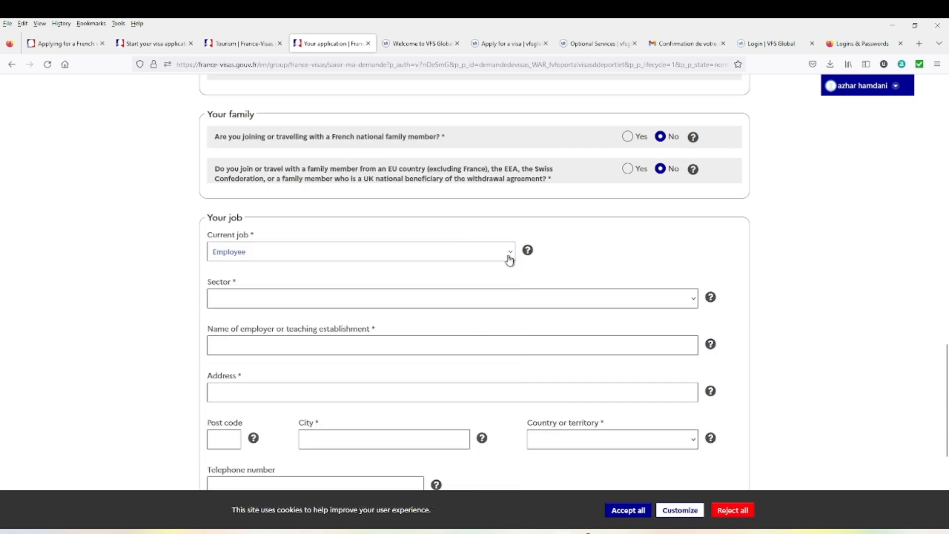
pyautogui.click(425, 302)
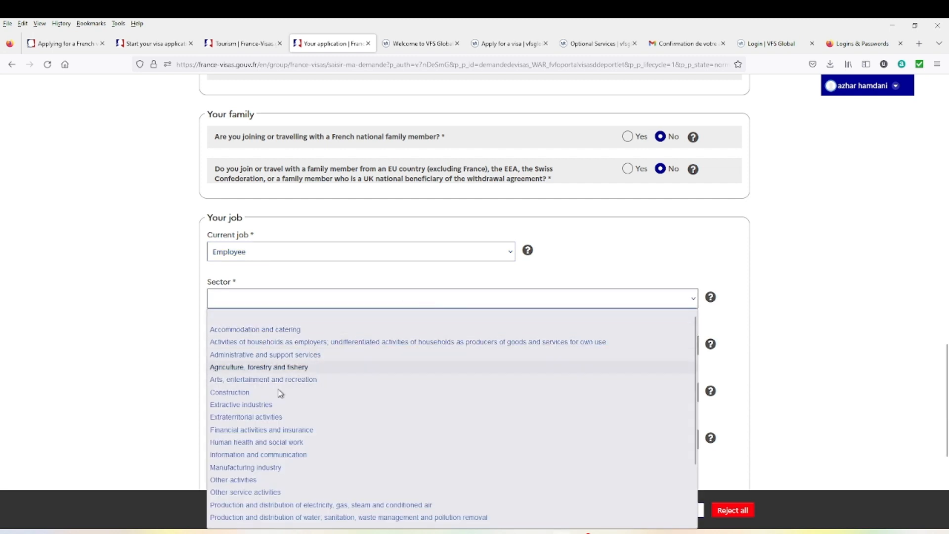
pyautogui.click(244, 393)
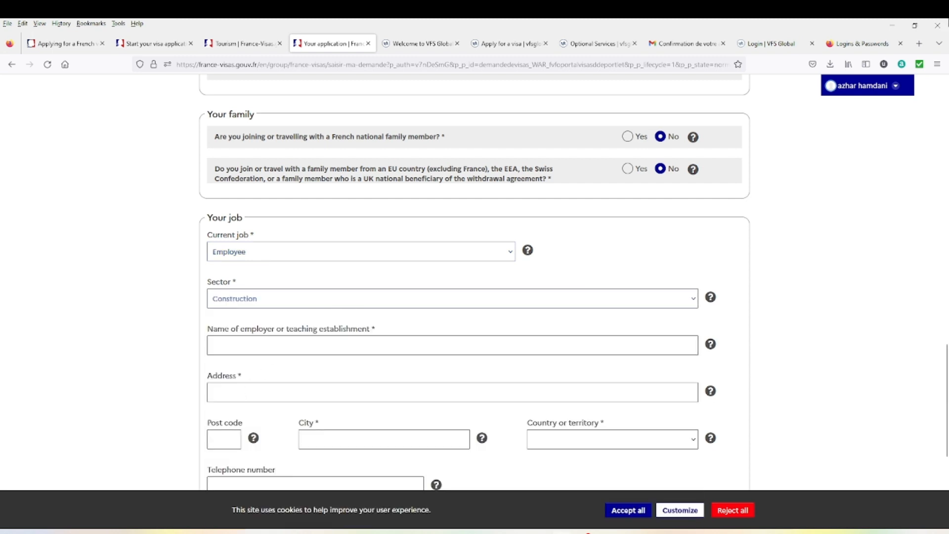
pyautogui.scroll(-3, 603, 346)
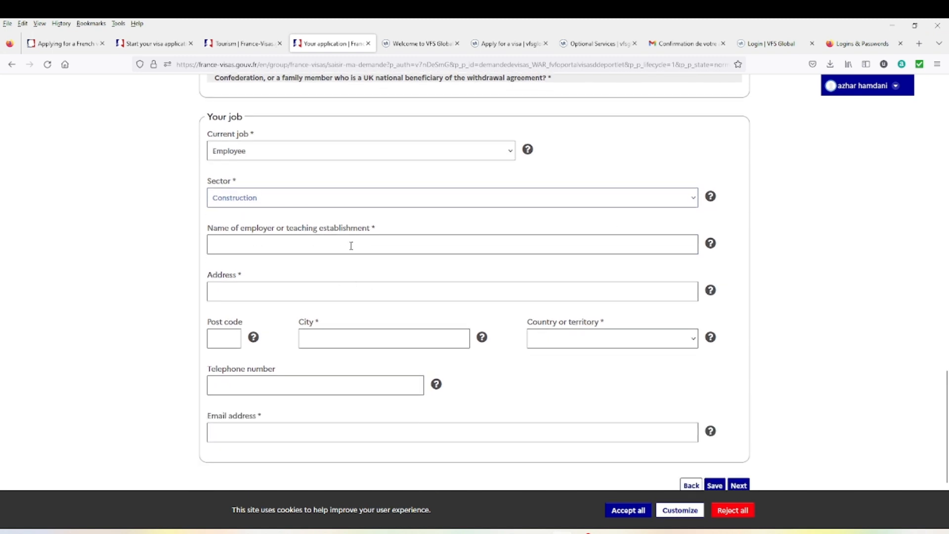
# - Enter employer TATA GROUP with its street address, post code, city AHMEDABAD and country India
pyautogui.click(330, 242)
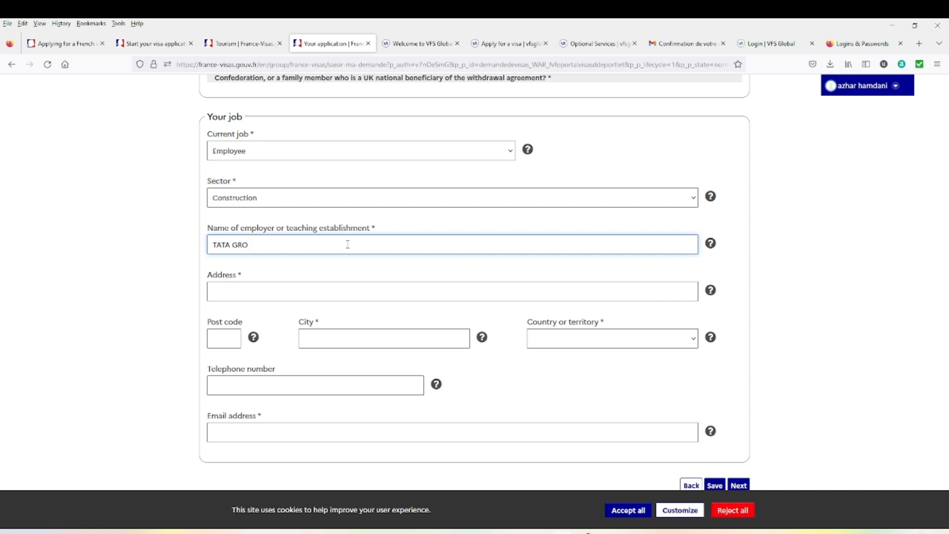
pyautogui.click(259, 295)
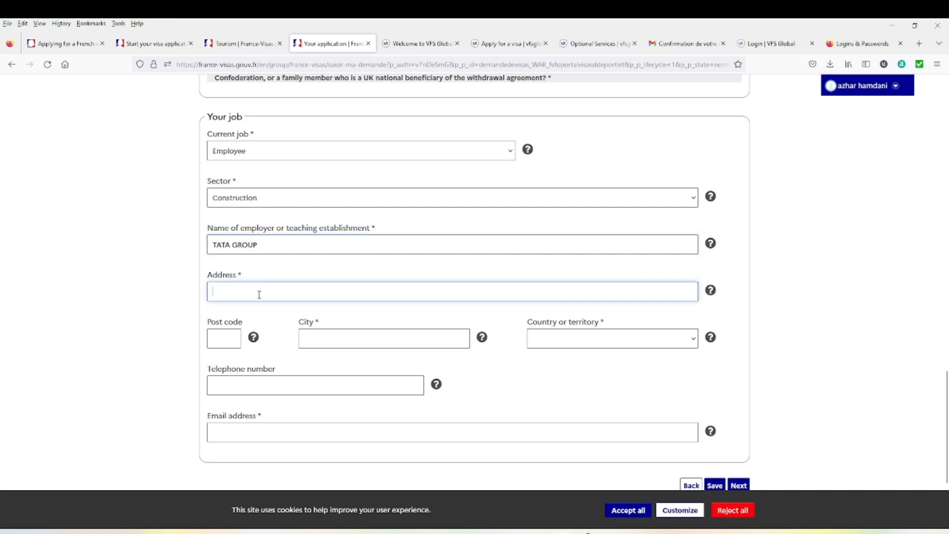
pyautogui.write('14578')
pyautogui.click(224, 341)
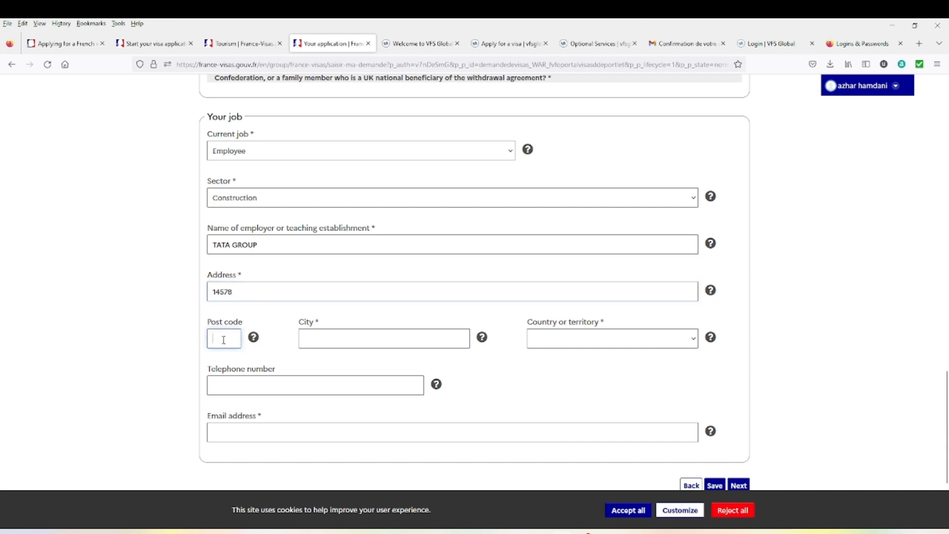
pyautogui.write('14578')
pyautogui.click(344, 343)
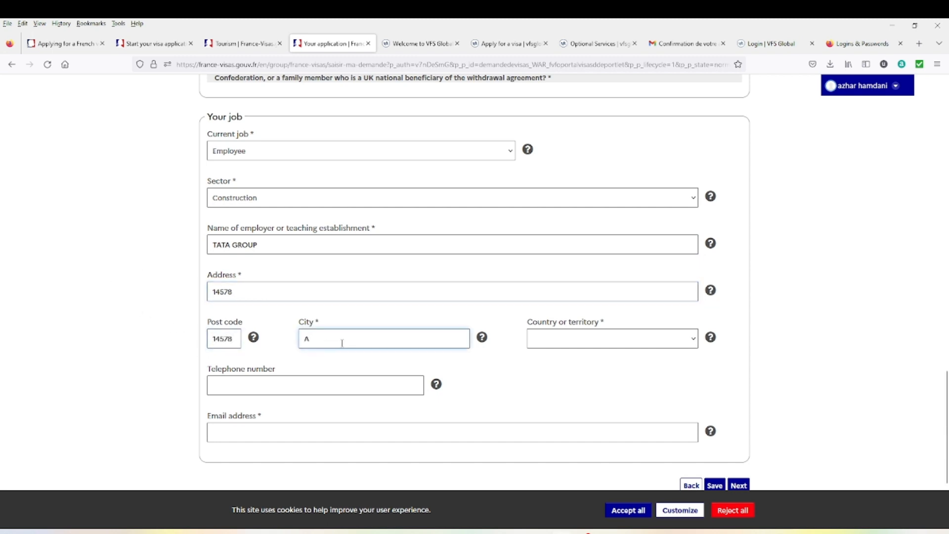
pyautogui.write('AHMEDABAD')
pyautogui.click(613, 347)
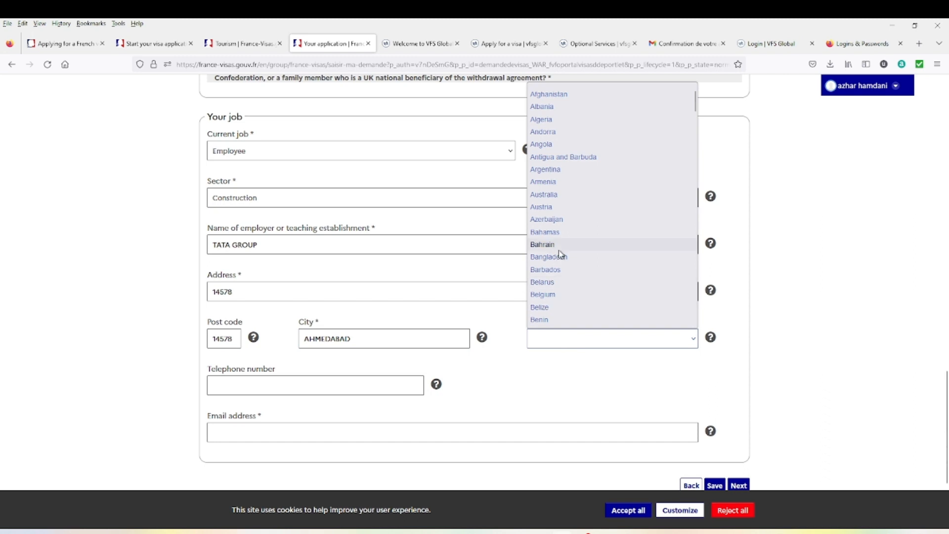
pyautogui.write('india')
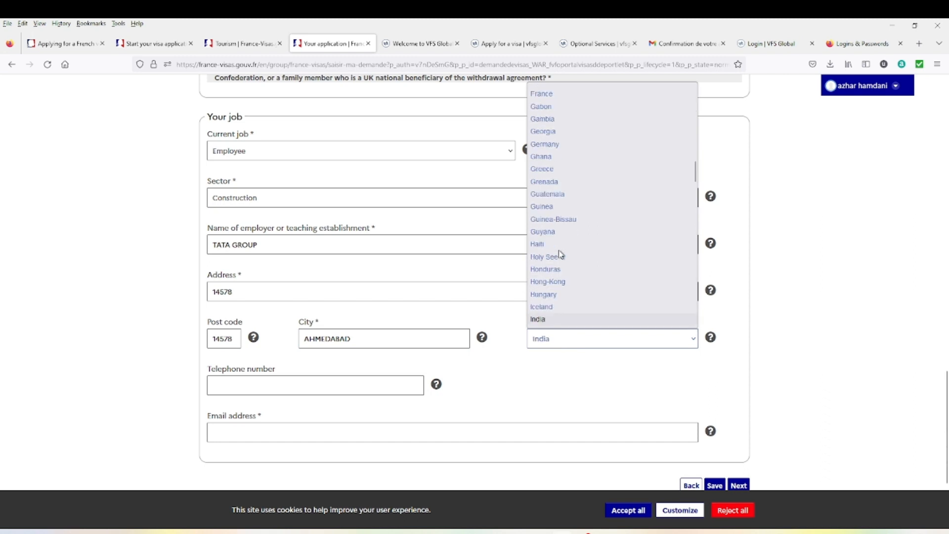
pyautogui.click(548, 321)
# - Add the employer's telephone number, paste the employer's email, and save the application
pyautogui.scroll(-1, 357, 371)
pyautogui.click(296, 337)
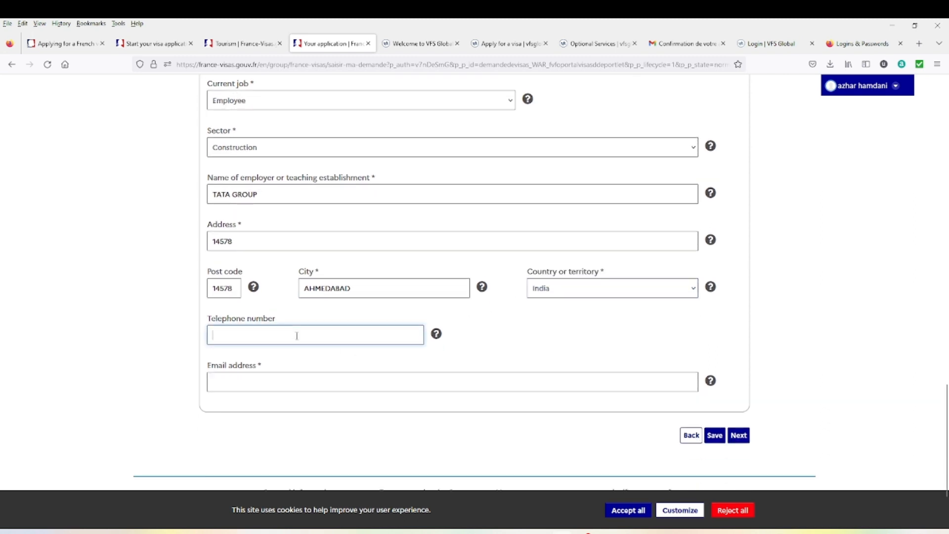
pyautogui.scroll(1, 326, 390)
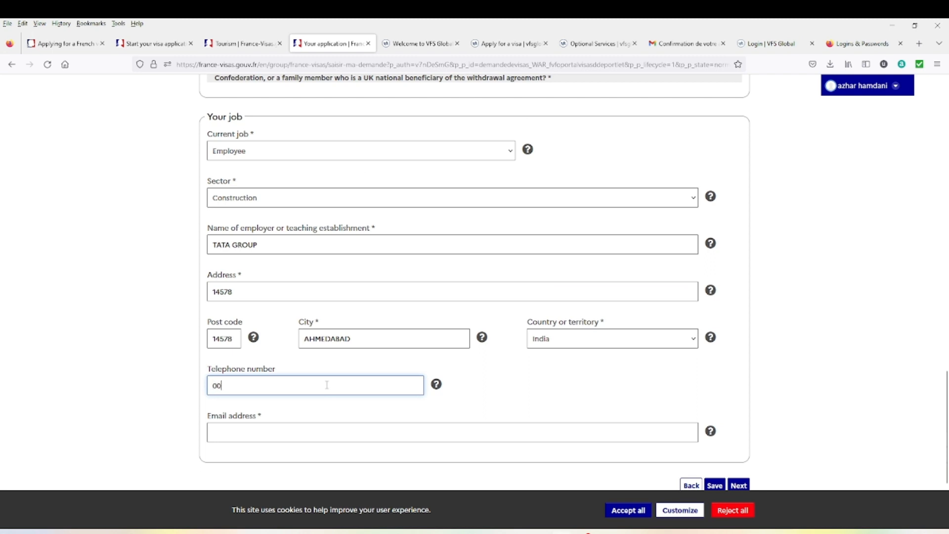
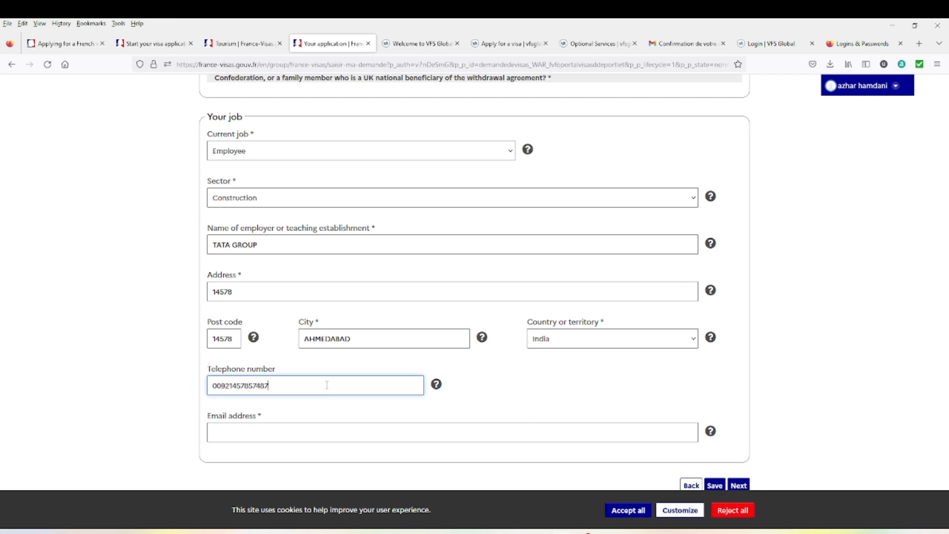
pyautogui.click(356, 434)
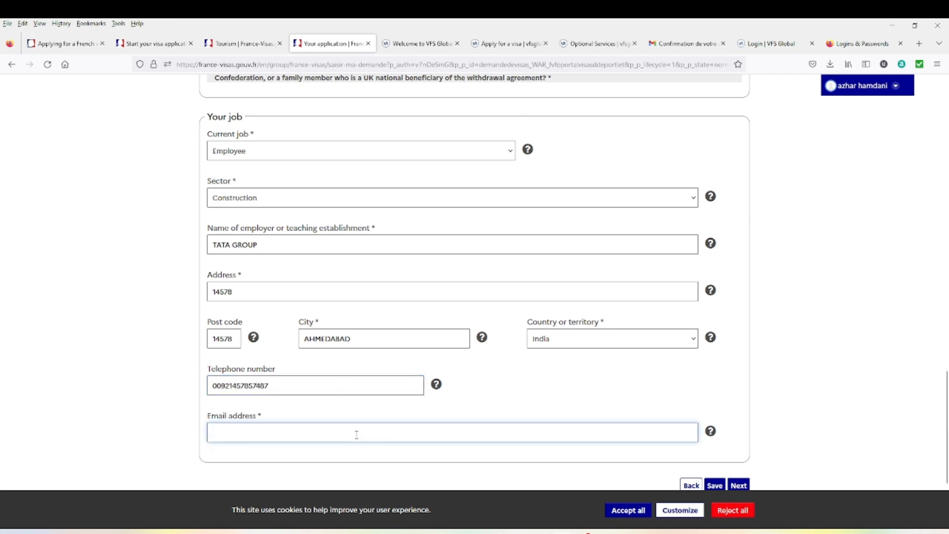
pyautogui.rightClick(356, 435)
pyautogui.click(400, 328)
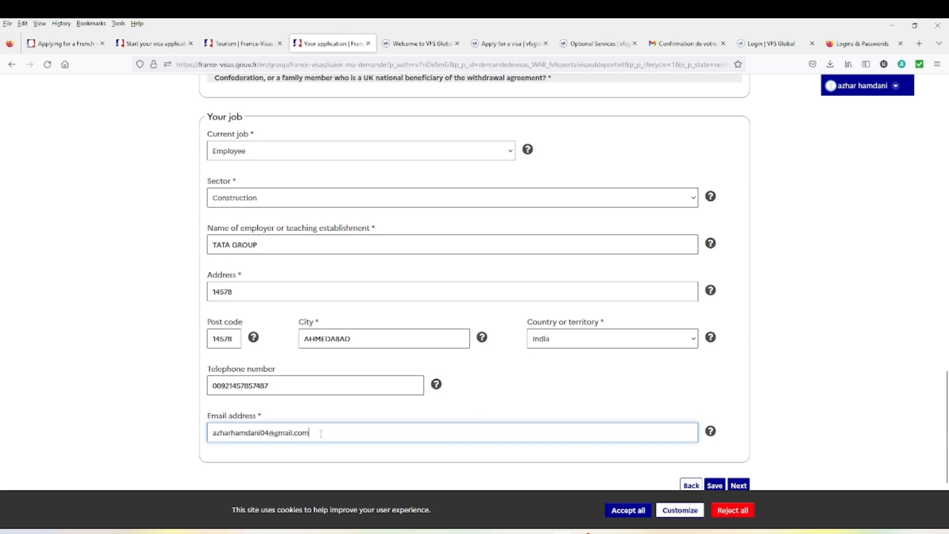
pyautogui.scroll(-3, 561, 431)
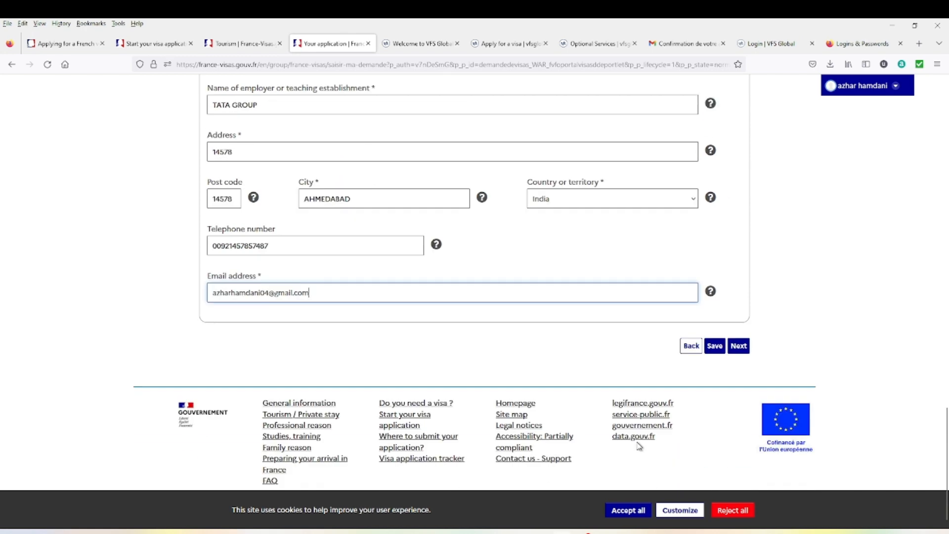
pyautogui.click(715, 334)
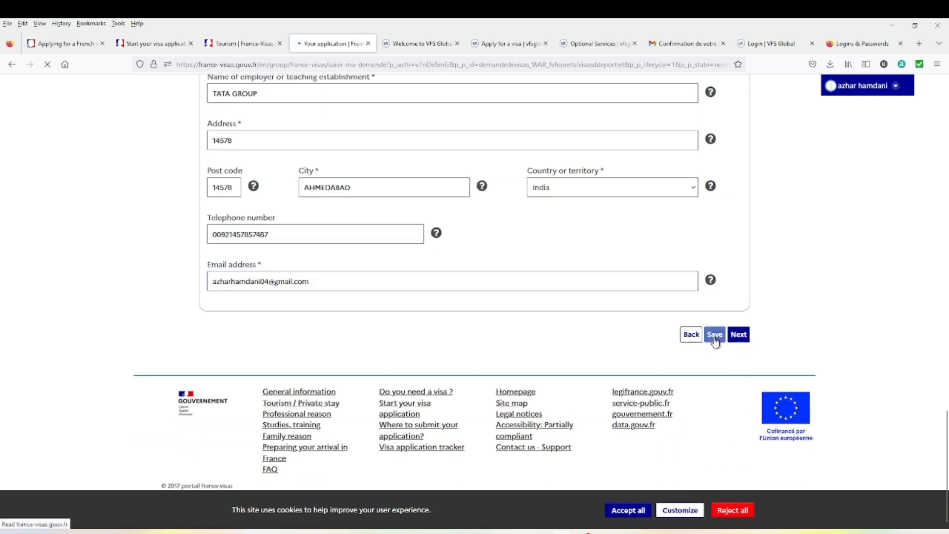
pyautogui.scroll(-15, 601, 375)
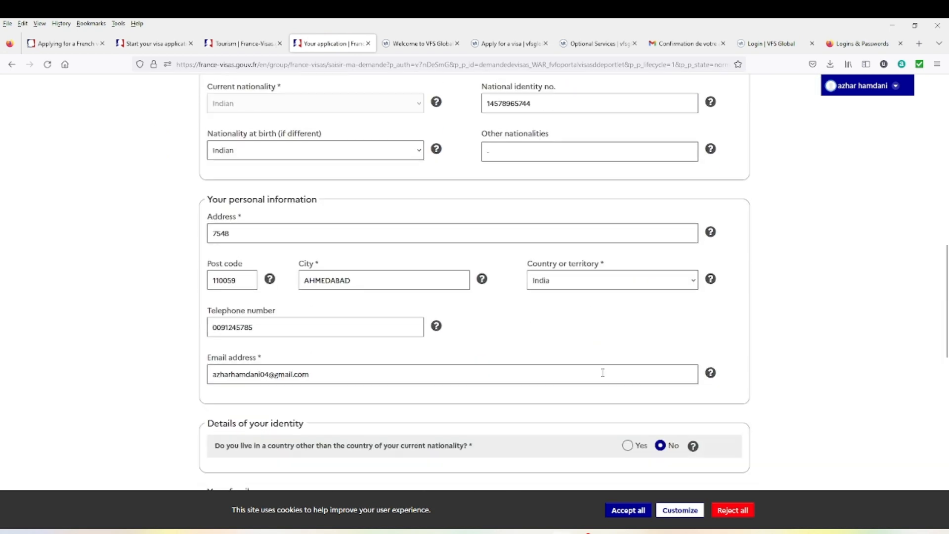
pyautogui.scroll(-3, 604, 377)
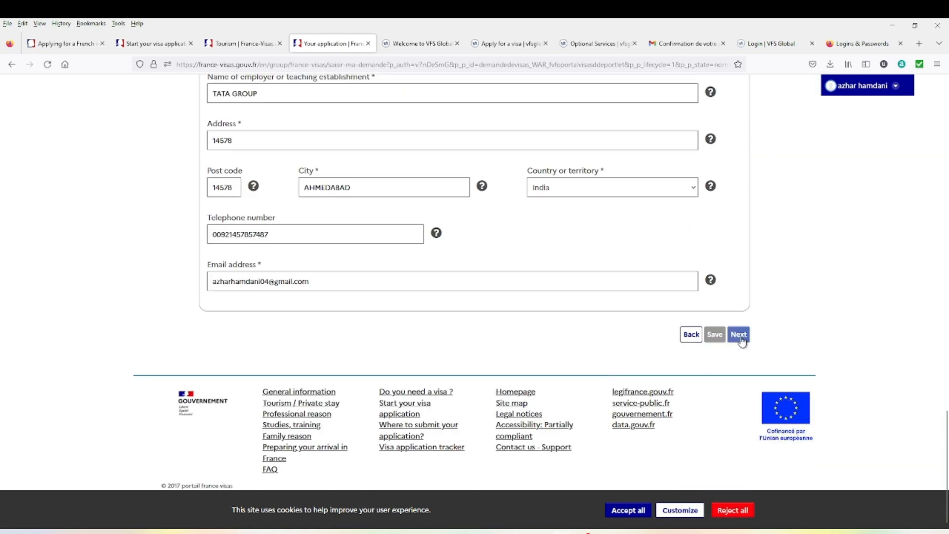
# - Answer No to both previous Schengen visa and fingerprints questions, save, and continue to Your stay
pyautogui.click(739, 334)
pyautogui.scroll(-4, 383, 388)
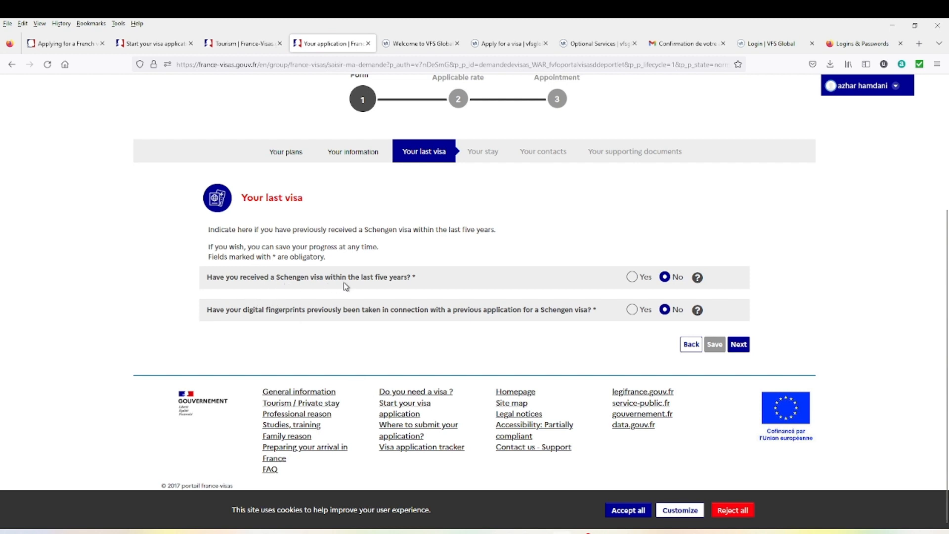
pyautogui.click(633, 277)
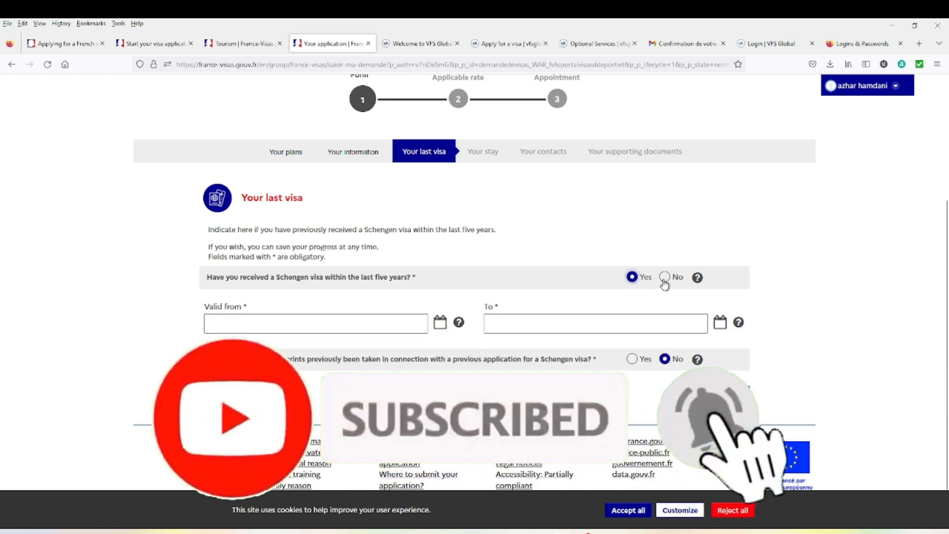
pyautogui.click(665, 277)
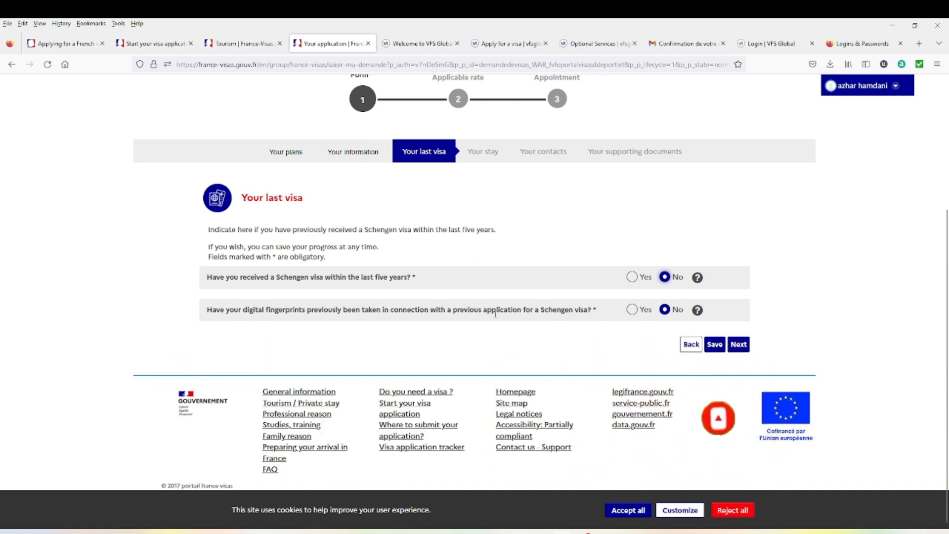
pyautogui.click(632, 310)
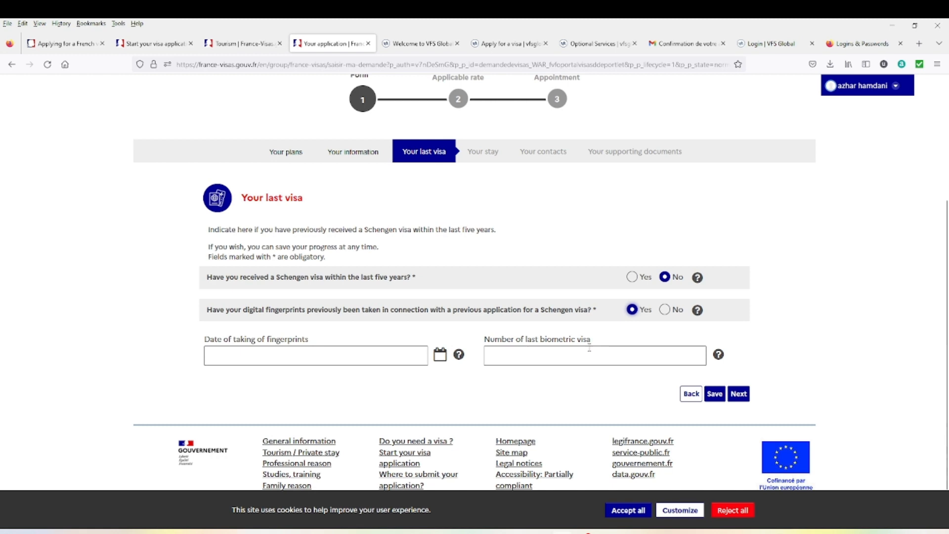
pyautogui.click(666, 311)
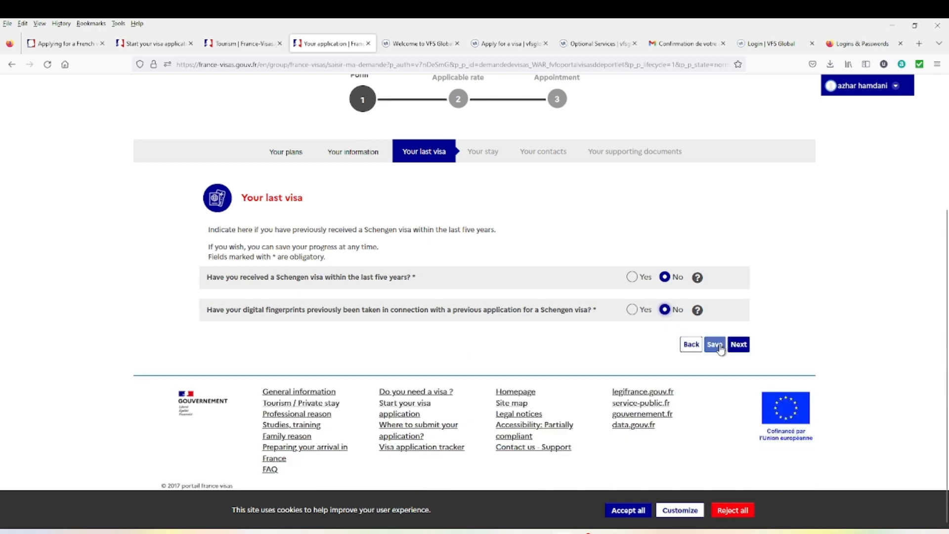
pyautogui.click(713, 344)
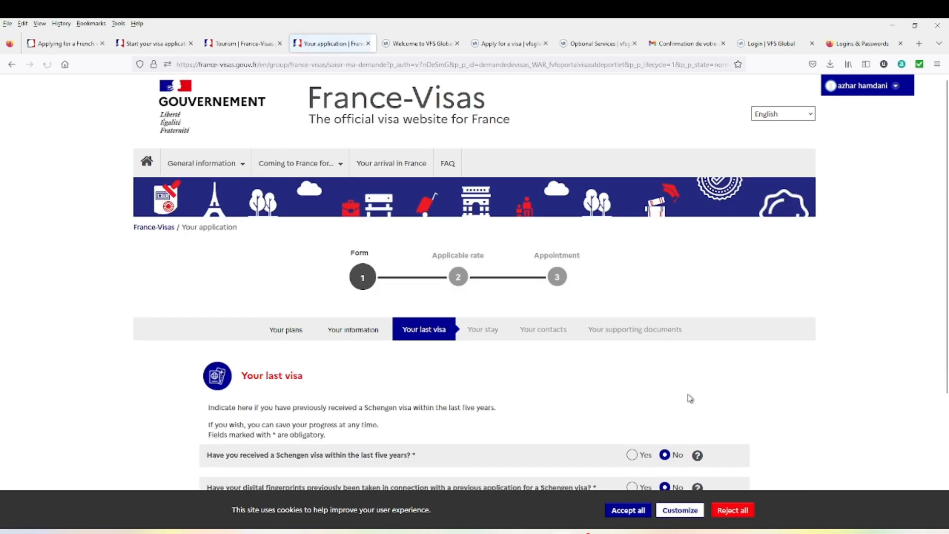
pyautogui.scroll(-3, 702, 398)
pyautogui.click(738, 371)
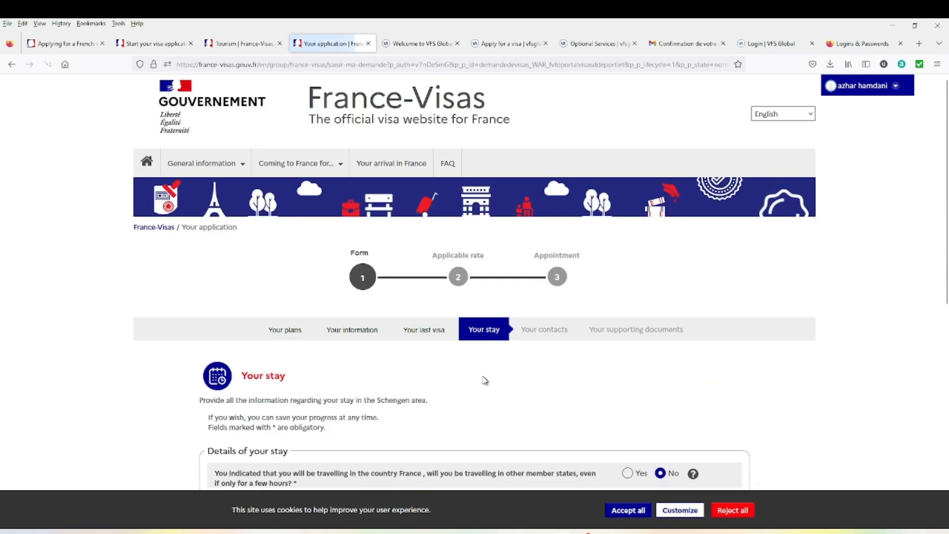
# - Verify the stay runs 18/03/2023 to 26/03/2023, lasting 8 days
pyautogui.scroll(-3, 483, 376)
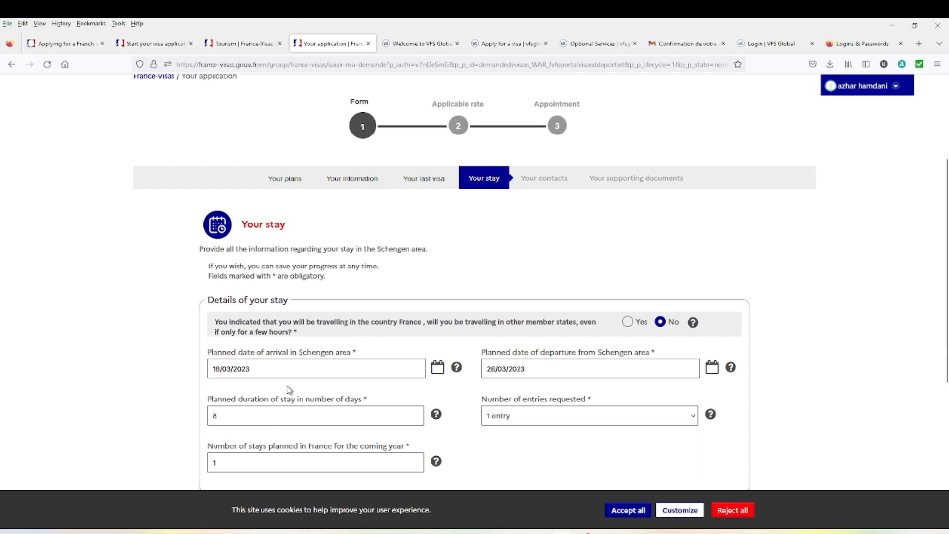
pyautogui.click(221, 368)
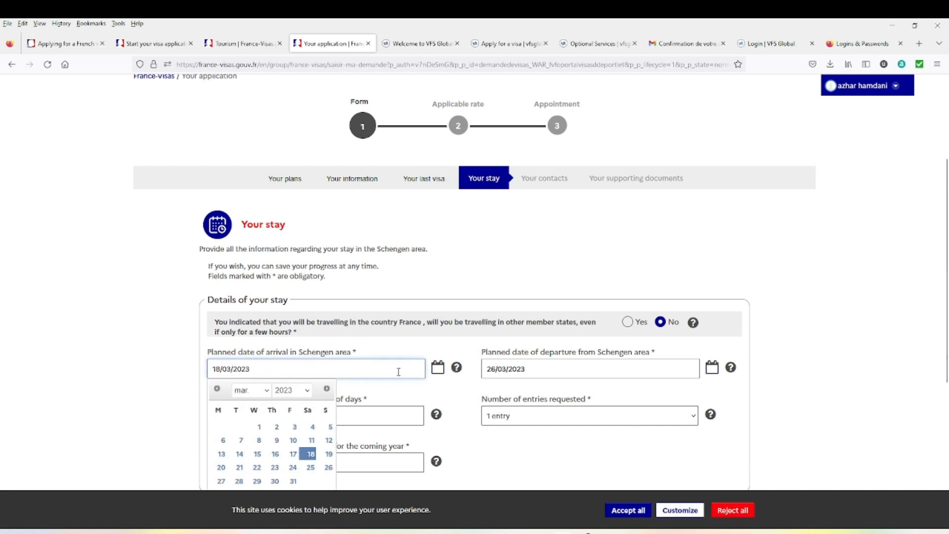
pyautogui.click(545, 375)
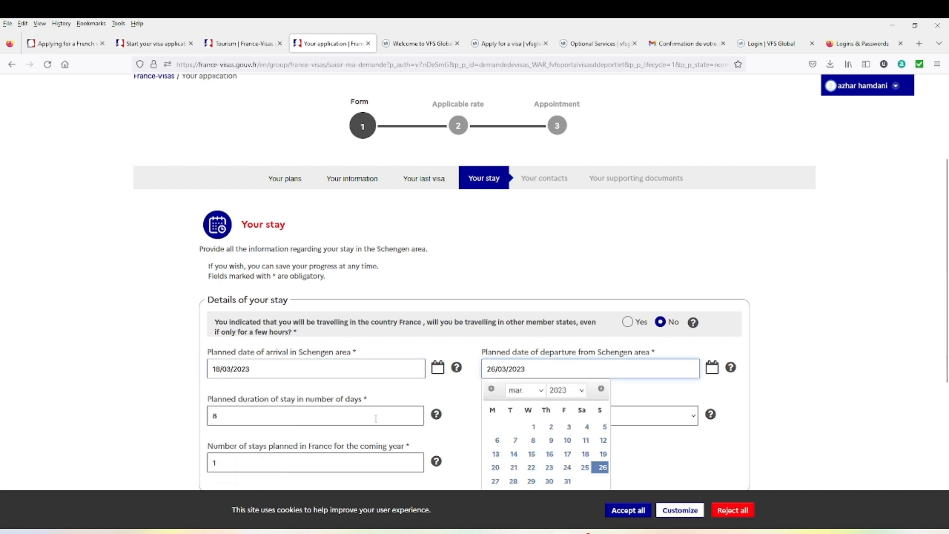
pyautogui.scroll(-1, 240, 406)
pyautogui.click(260, 366)
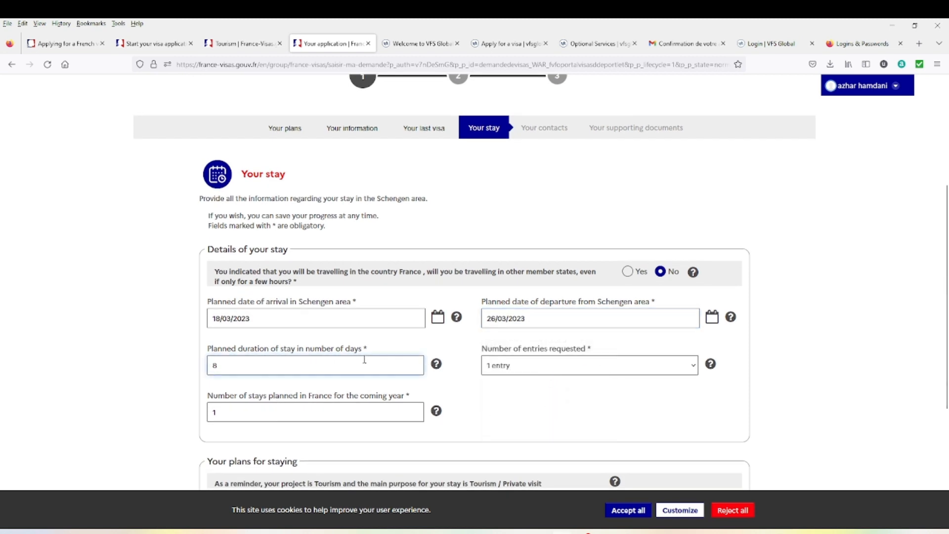
# - Keep 1 entry and Tourism as the stay project, then advance to Your contacts
pyautogui.click(505, 370)
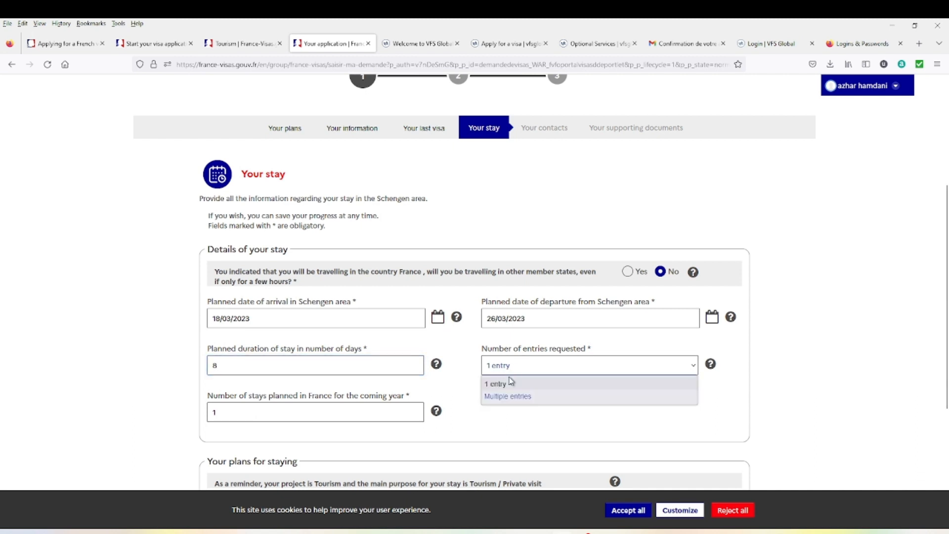
pyautogui.click(506, 425)
pyautogui.scroll(-2, 425, 389)
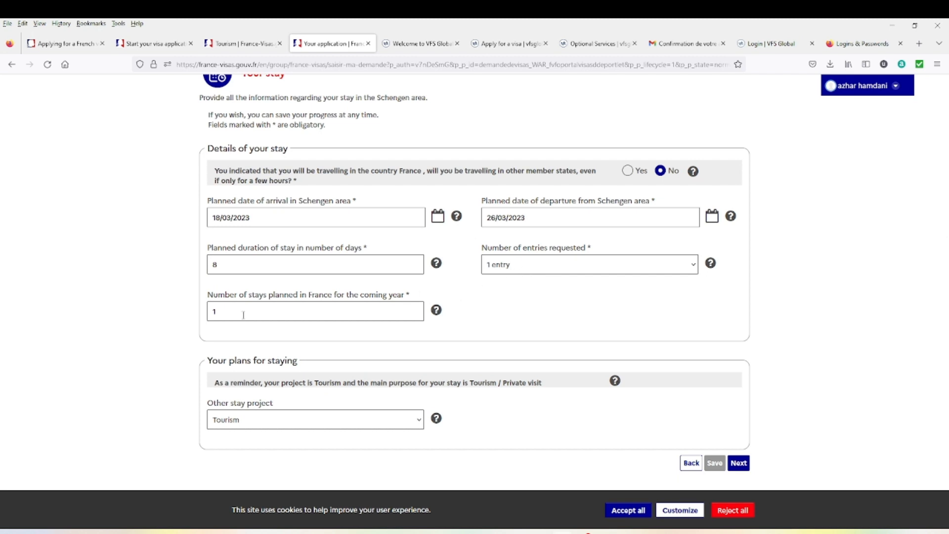
pyautogui.scroll(-1, 303, 361)
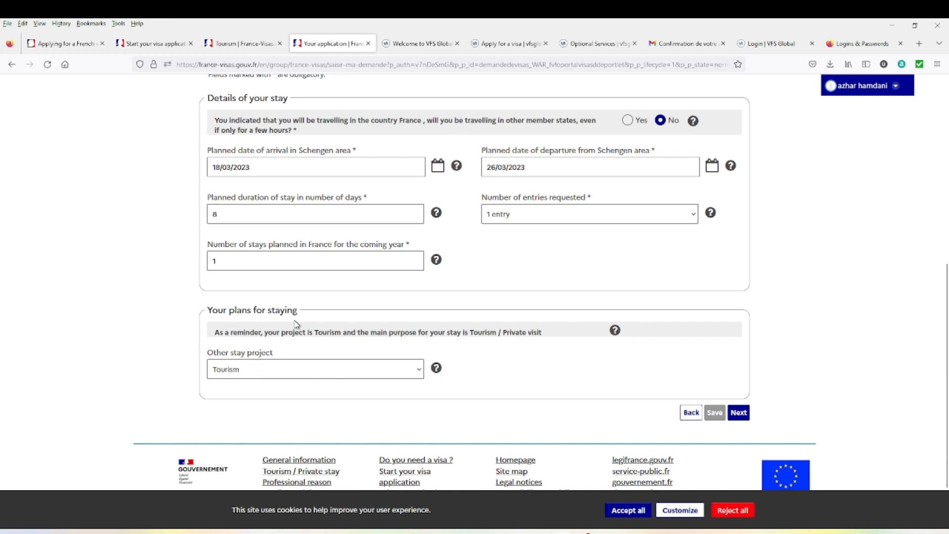
pyautogui.click(391, 377)
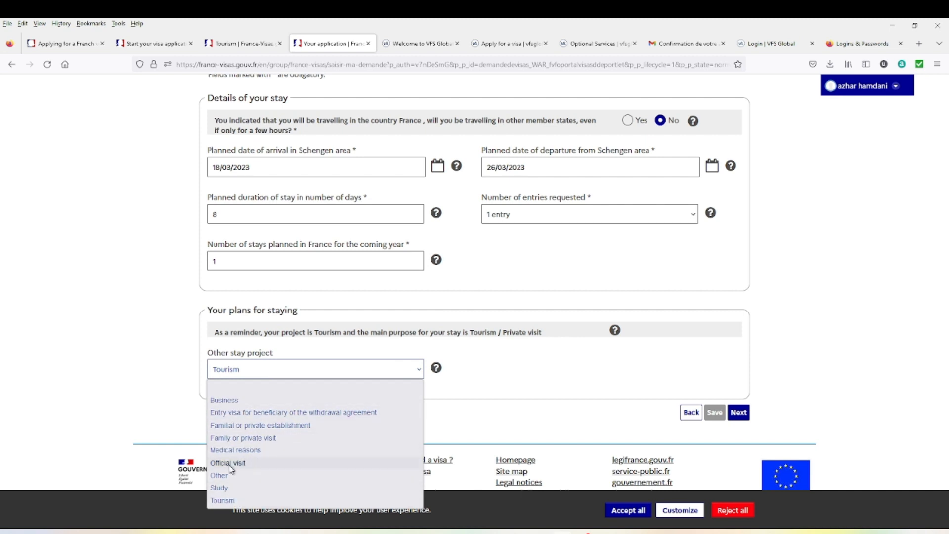
pyautogui.click(497, 364)
pyautogui.scroll(4, 545, 403)
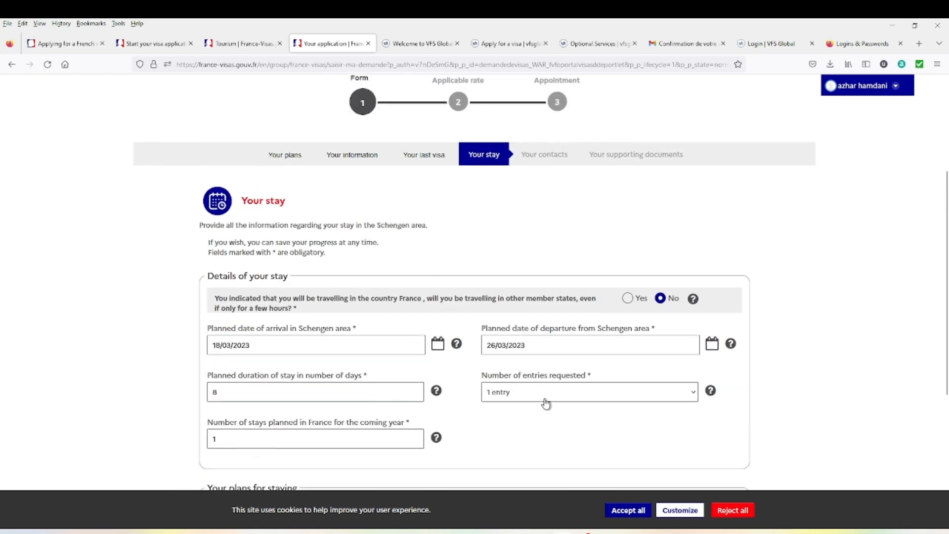
pyautogui.scroll(-3, 544, 403)
pyautogui.scroll(-3, 544, 402)
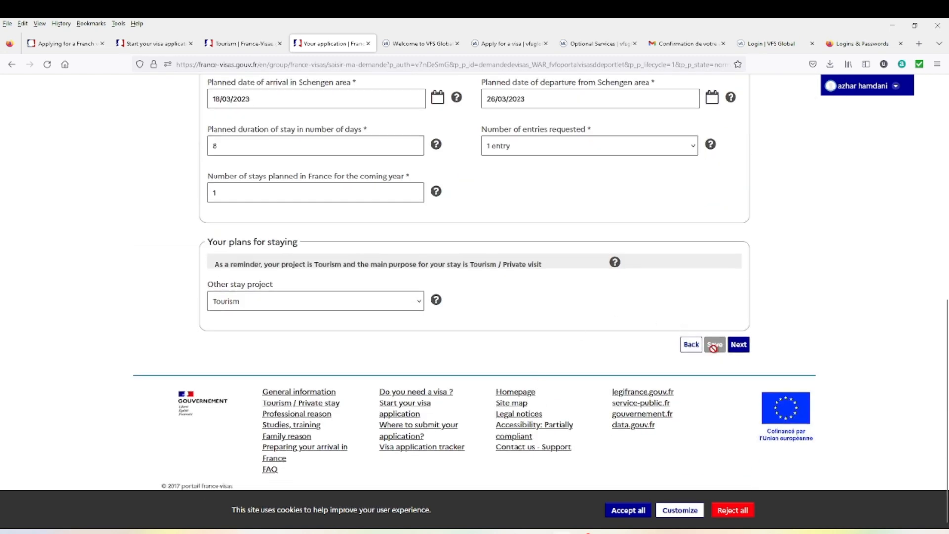
pyautogui.click(738, 346)
pyautogui.scroll(-4, 493, 352)
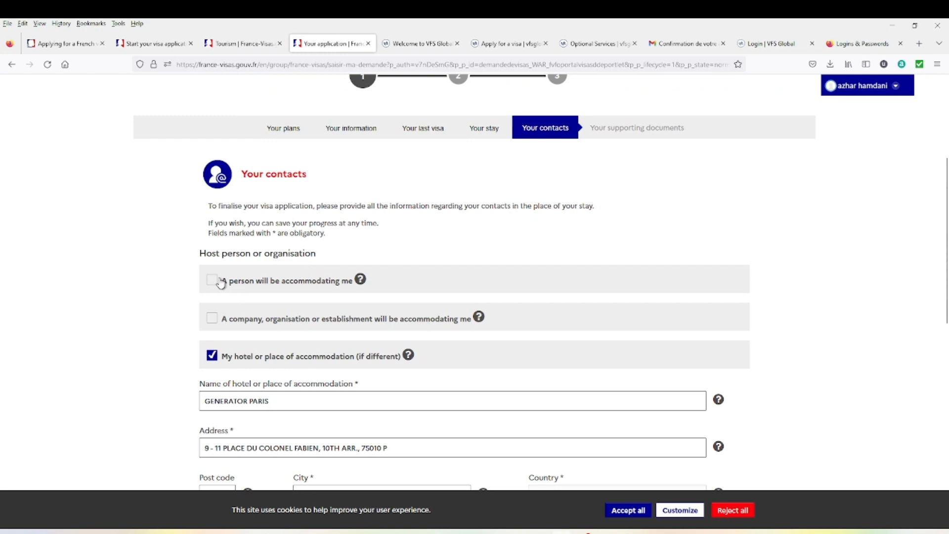
pyautogui.click(221, 283)
pyautogui.scroll(-3, 456, 354)
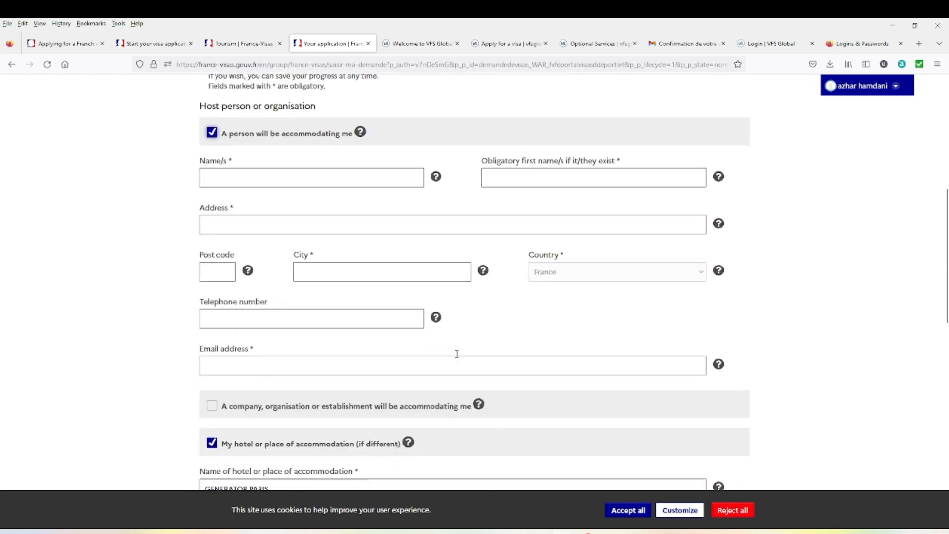
pyautogui.scroll(-1, 457, 354)
pyautogui.scroll(3, 443, 380)
pyautogui.click(212, 231)
pyautogui.scroll(-1, 251, 302)
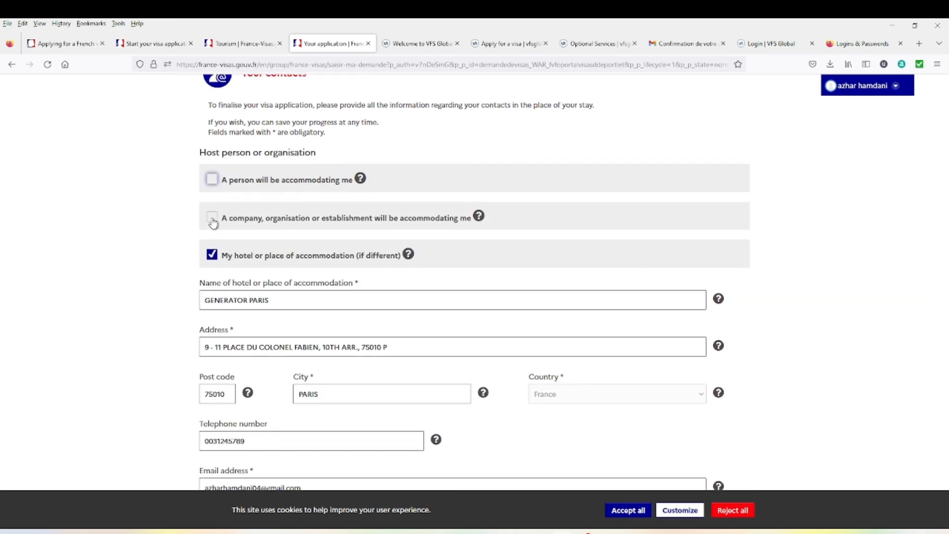
pyautogui.click(212, 220)
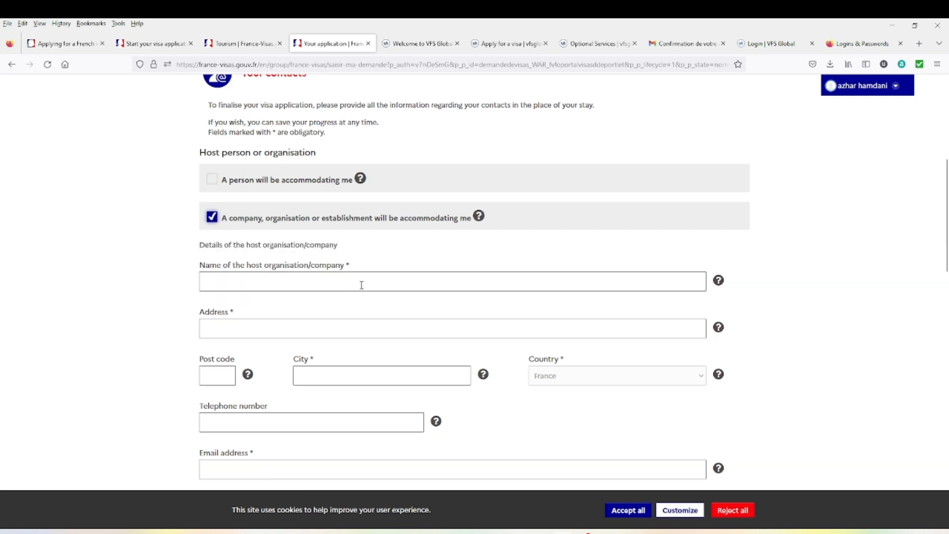
pyautogui.click(212, 218)
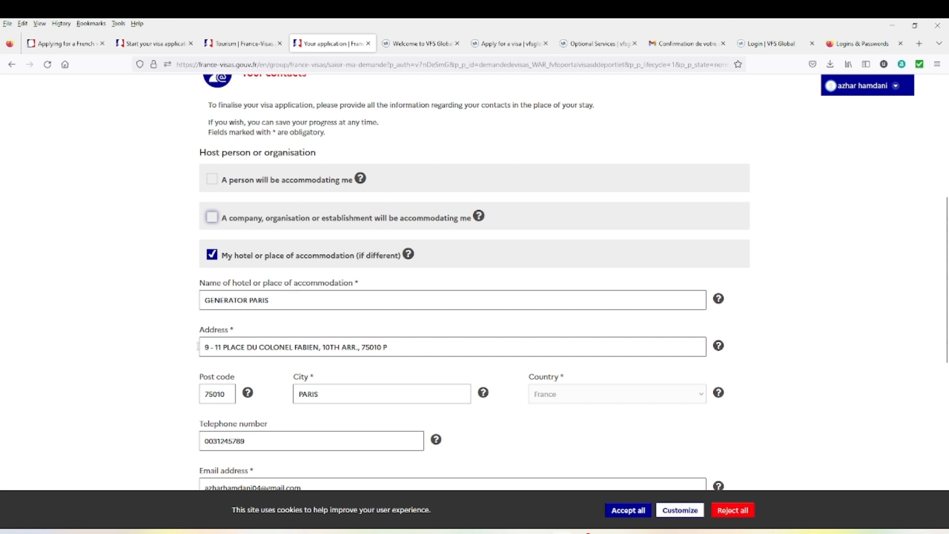
pyautogui.scroll(2, 239, 396)
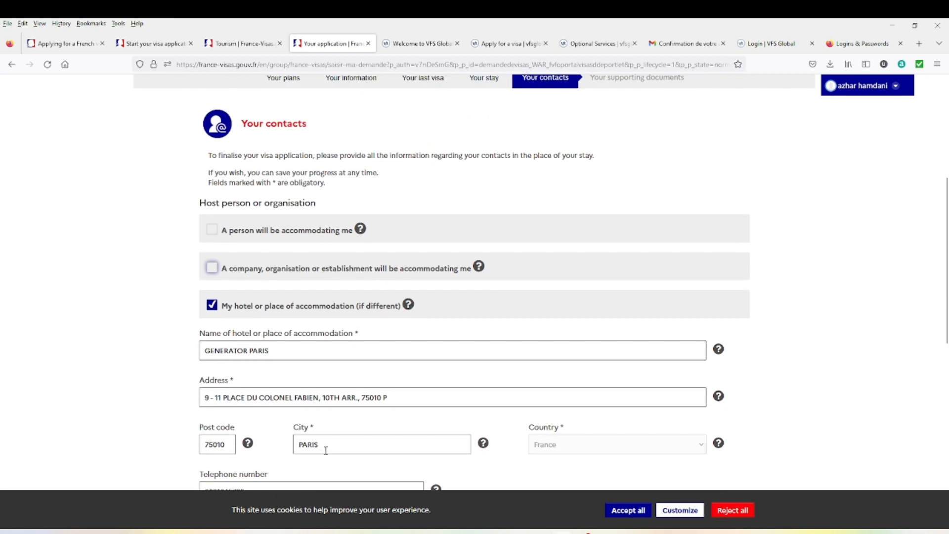
pyautogui.scroll(-2, 551, 447)
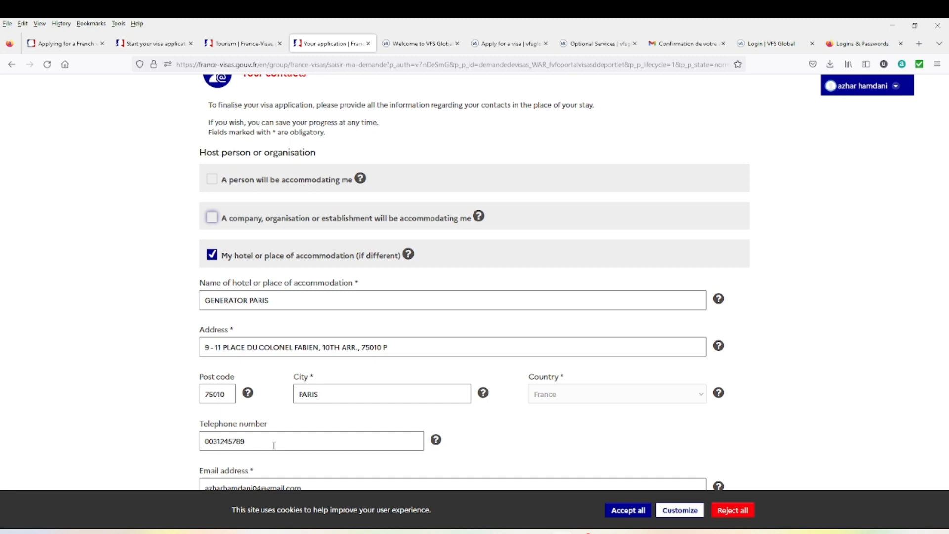
pyautogui.scroll(-4, 290, 419)
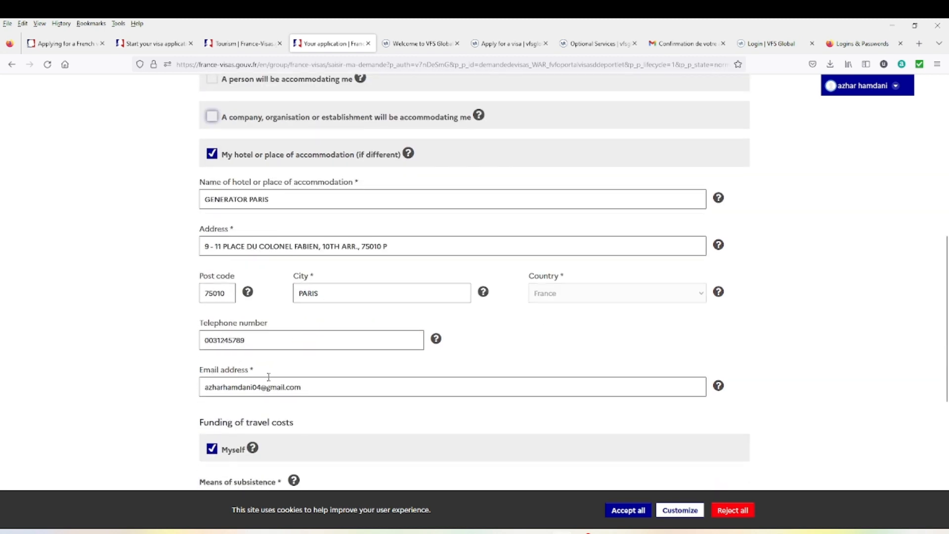
pyautogui.click(316, 389)
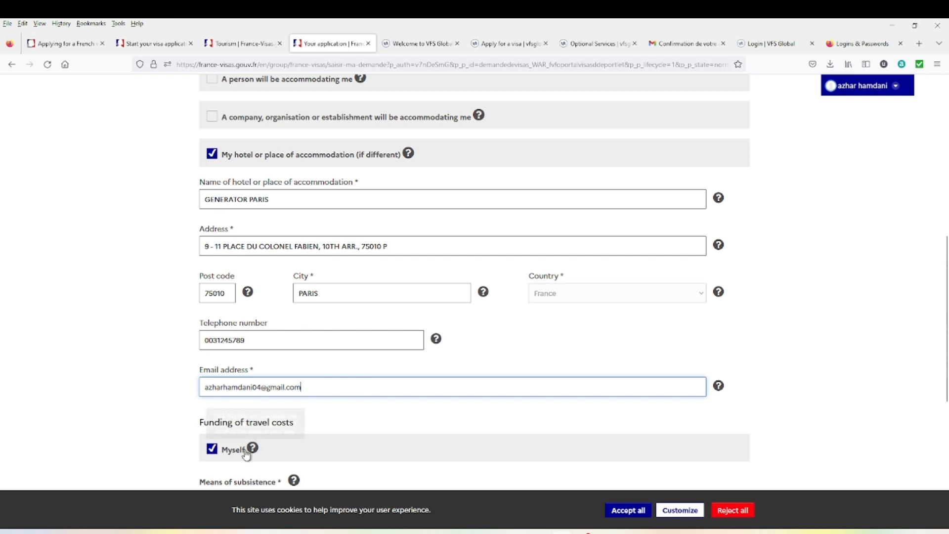
pyautogui.scroll(-2, 218, 448)
pyautogui.scroll(-2, 212, 409)
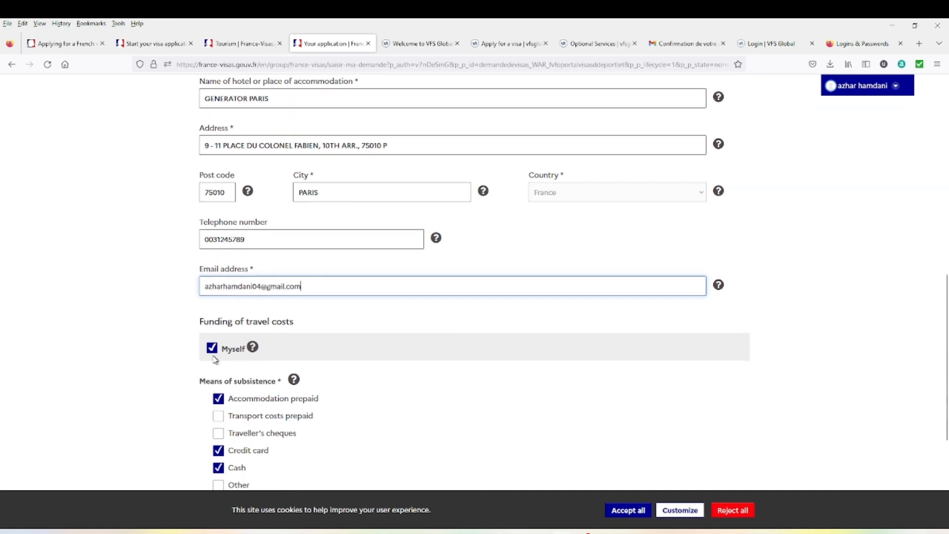
# - Set means of subsistence to prepaid accommodation, credit card and cash
pyautogui.click(218, 399)
pyautogui.click(218, 468)
pyautogui.click(218, 451)
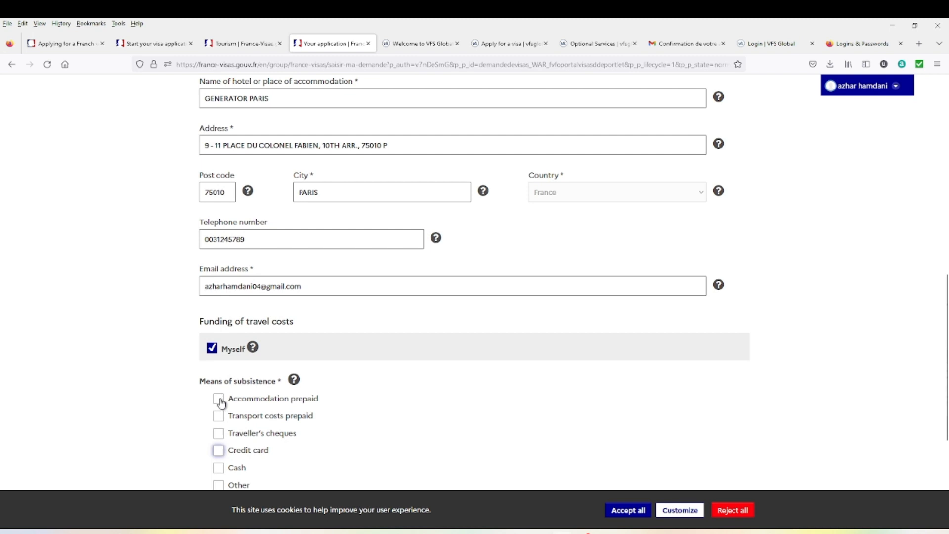
pyautogui.click(220, 403)
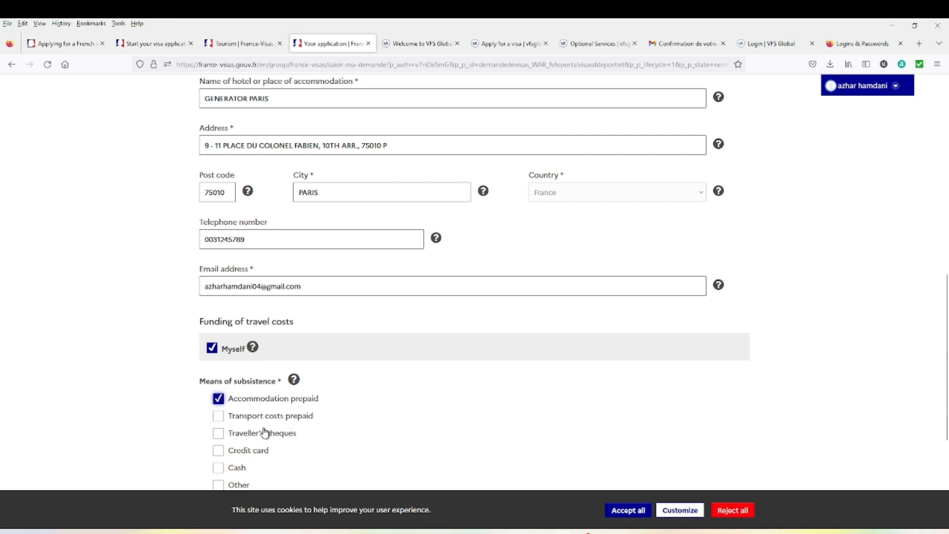
pyautogui.scroll(-1, 231, 428)
pyautogui.scroll(-1, 231, 428)
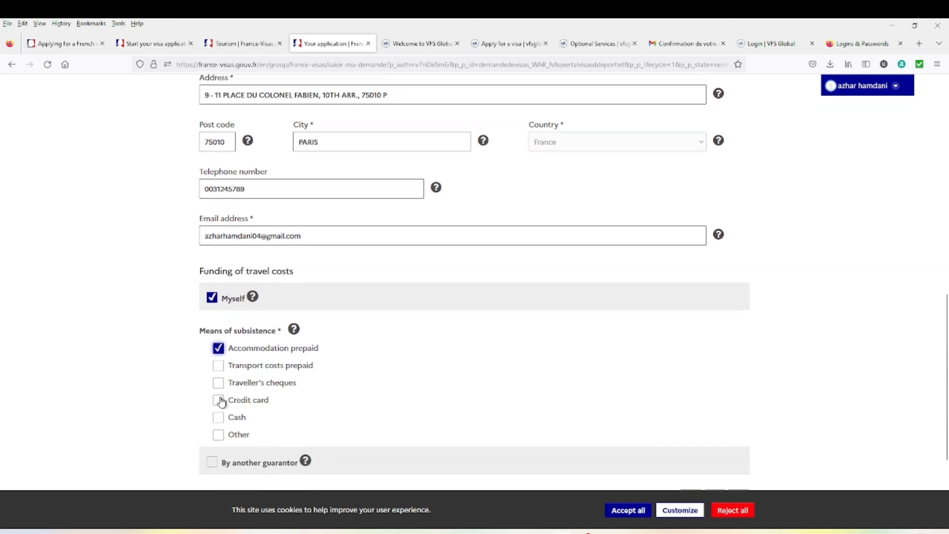
pyautogui.click(219, 401)
pyautogui.click(219, 418)
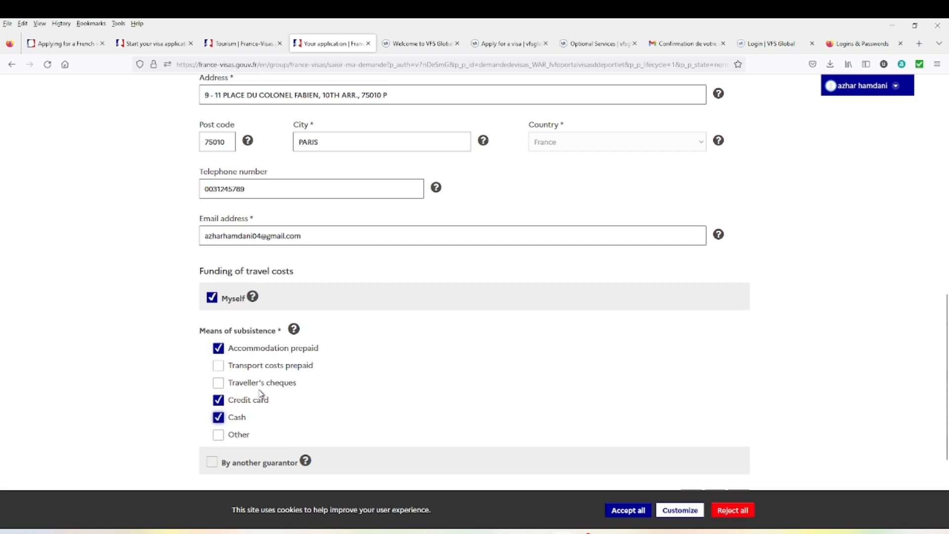
pyautogui.scroll(-1, 239, 407)
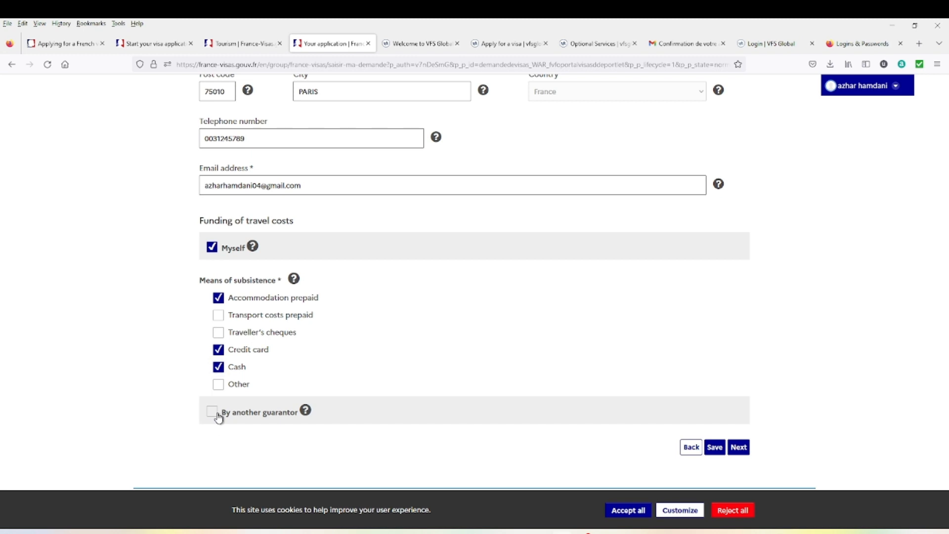
# - Leave no other guarantor declared and save the travel-funding answers
pyautogui.click(219, 417)
pyautogui.scroll(-1, 276, 417)
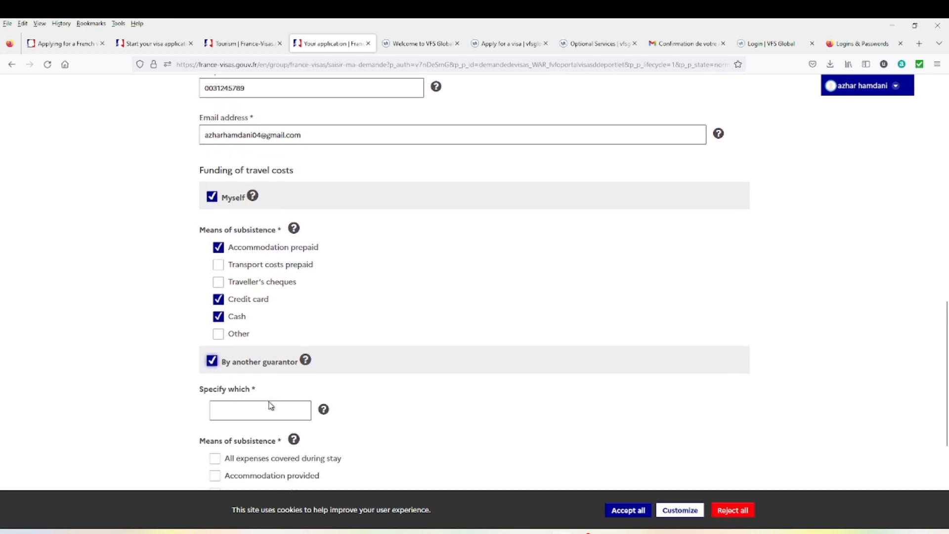
pyautogui.scroll(-2, 269, 405)
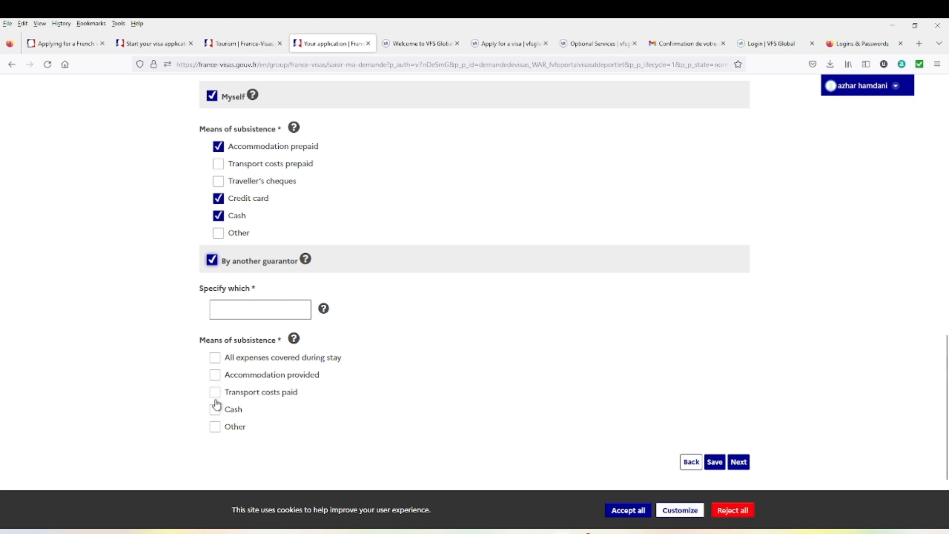
pyautogui.click(214, 260)
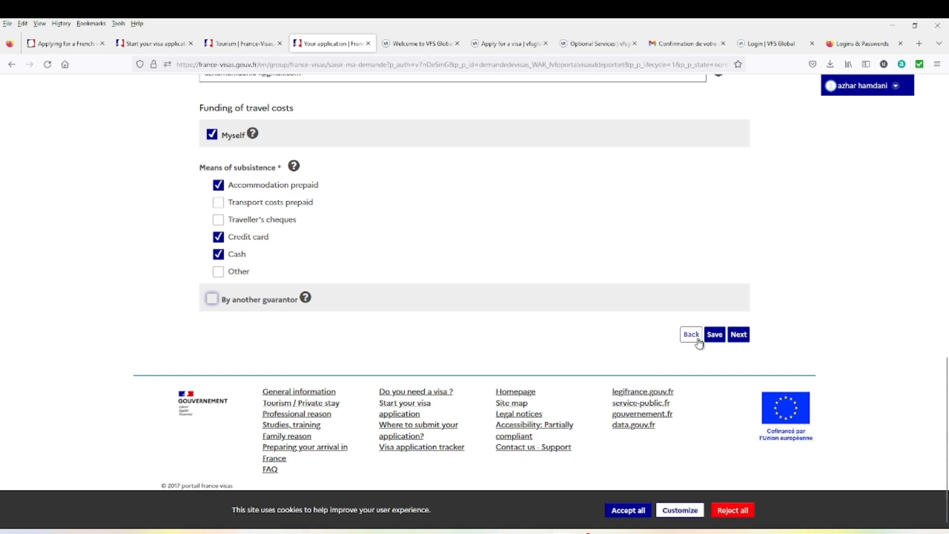
pyautogui.click(724, 340)
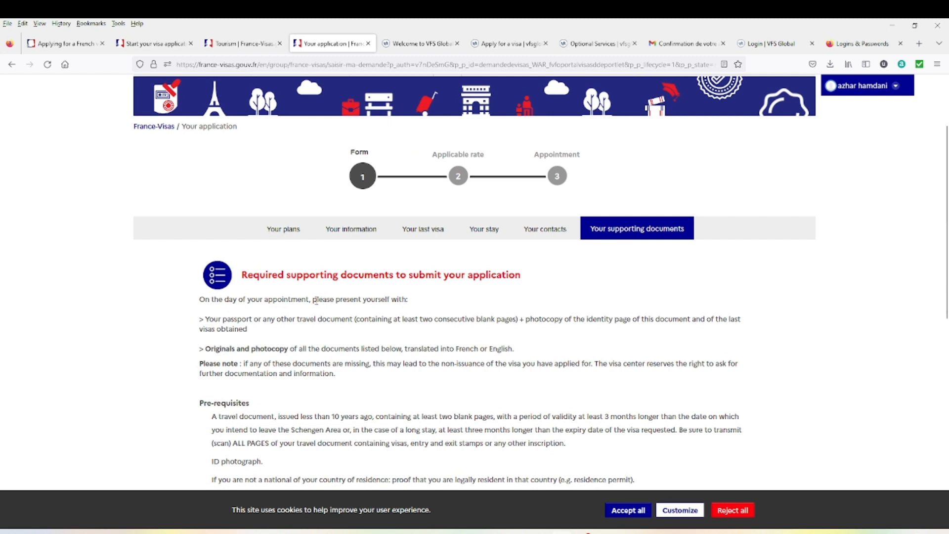
# - Read through the full supporting documents list and continue past it to My account
pyautogui.scroll(-2, 307, 287)
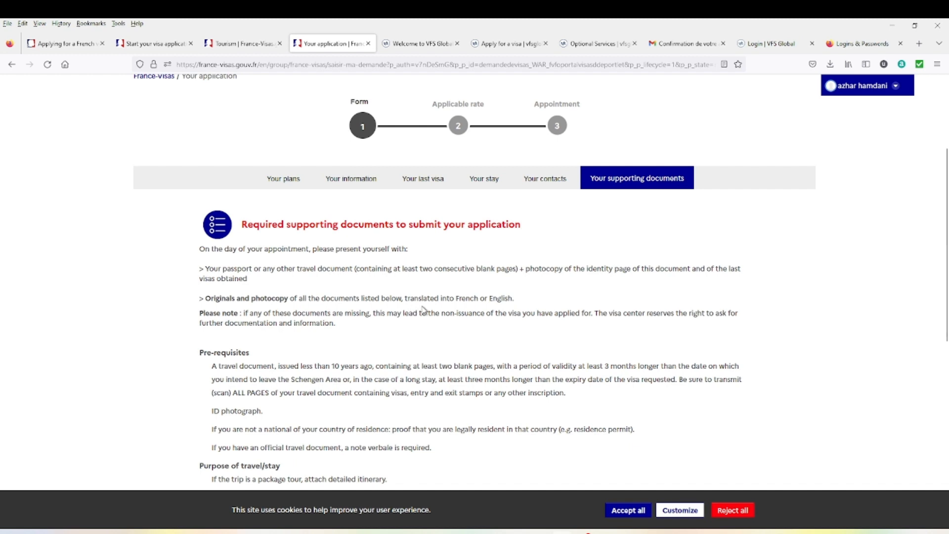
pyautogui.scroll(-1, 444, 310)
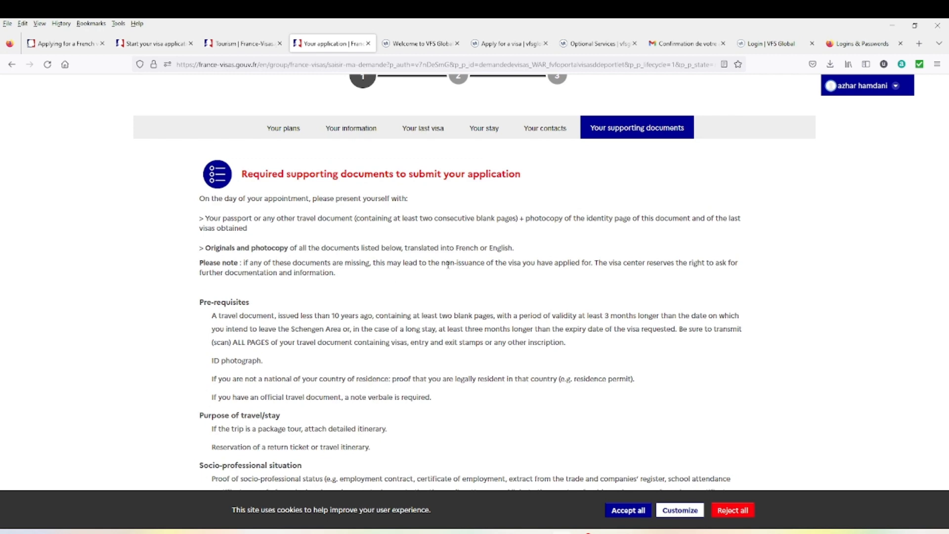
pyautogui.scroll(-2, 316, 302)
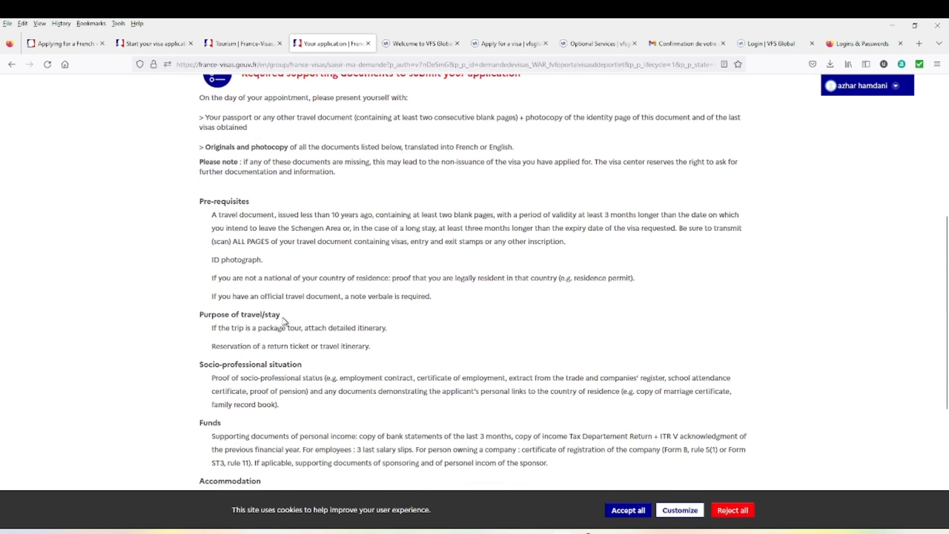
pyautogui.scroll(-1, 258, 312)
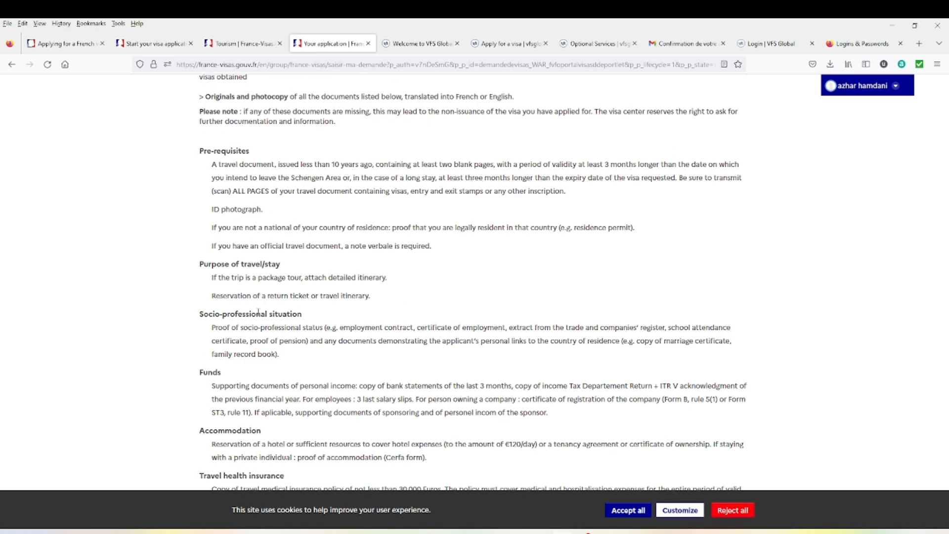
pyautogui.scroll(-1, 258, 312)
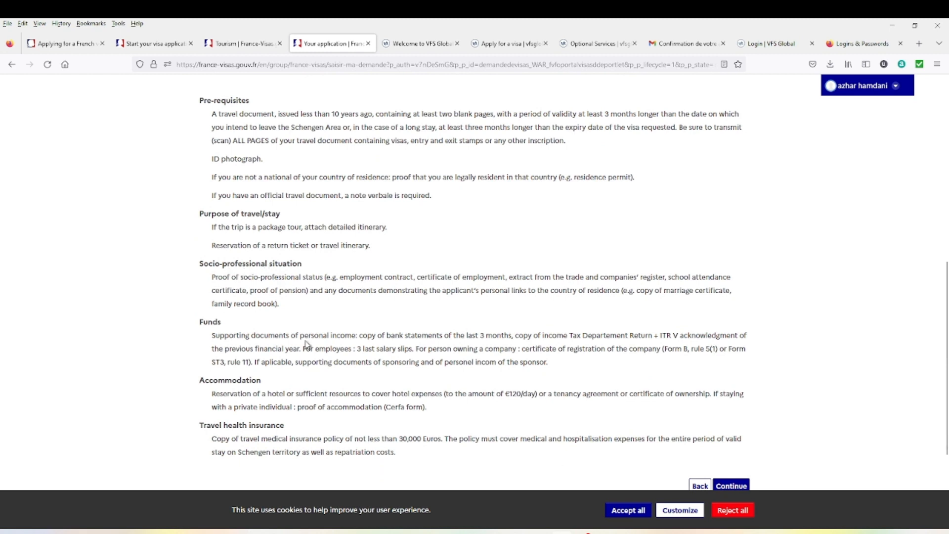
pyautogui.scroll(-1, 394, 362)
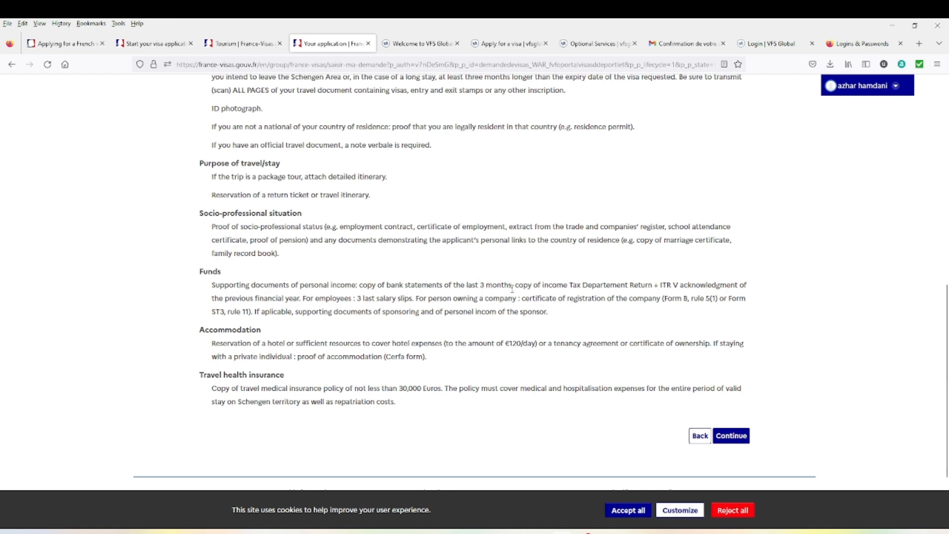
pyautogui.scroll(3, 504, 316)
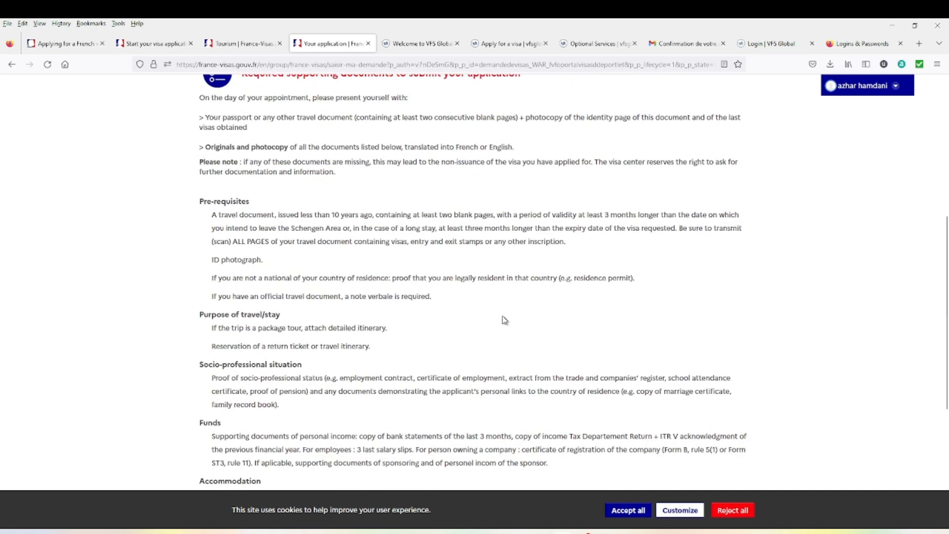
pyautogui.scroll(-2, 503, 321)
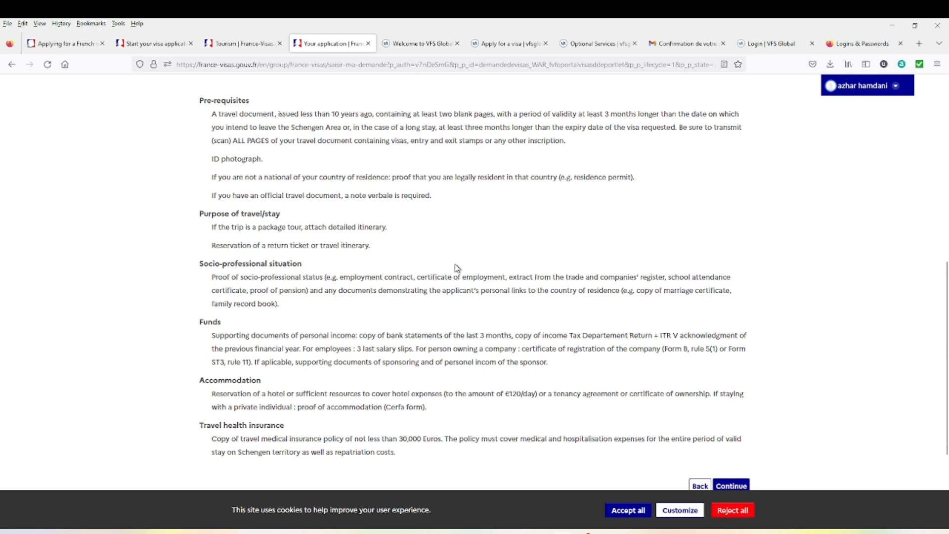
pyautogui.scroll(-2, 457, 269)
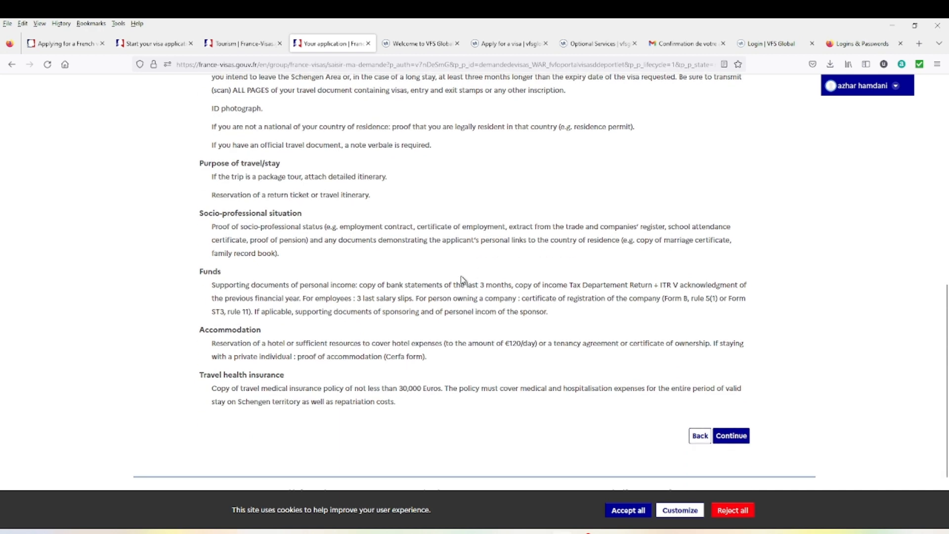
pyautogui.scroll(5, 462, 279)
pyautogui.scroll(-5, 462, 279)
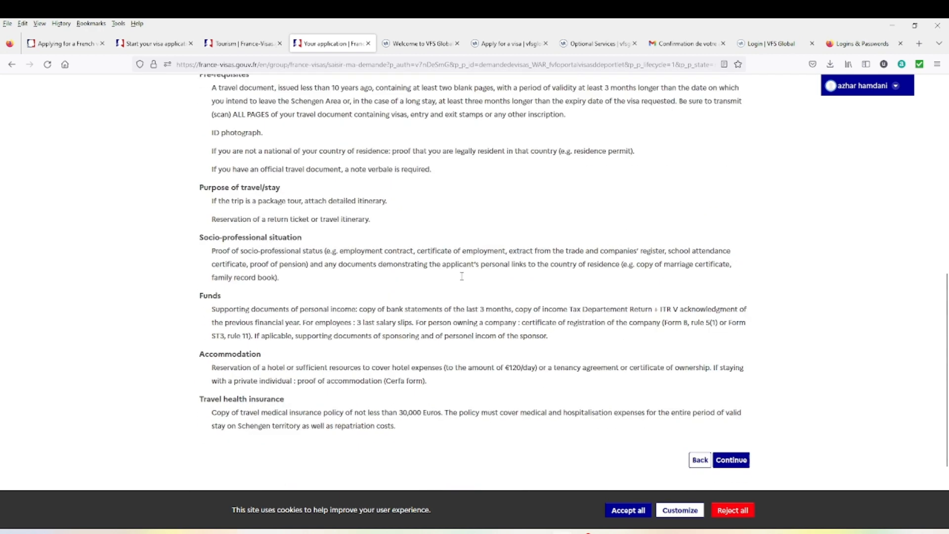
pyautogui.scroll(4, 462, 280)
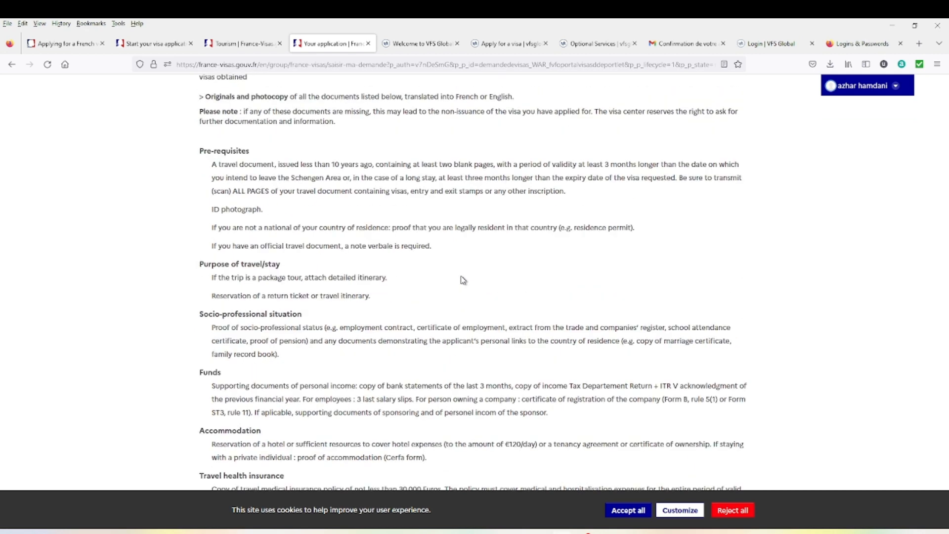
pyautogui.scroll(-2, 449, 251)
pyautogui.scroll(-2, 450, 251)
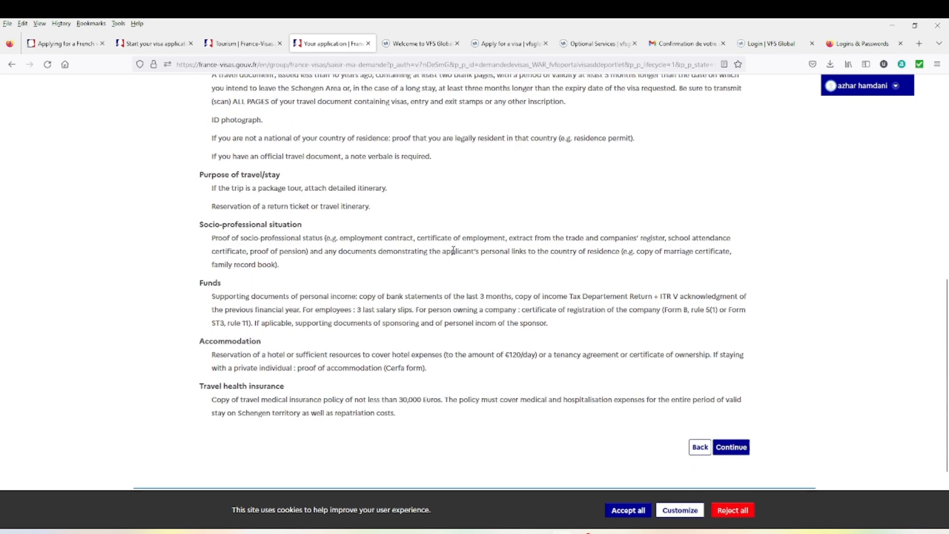
pyautogui.click(731, 445)
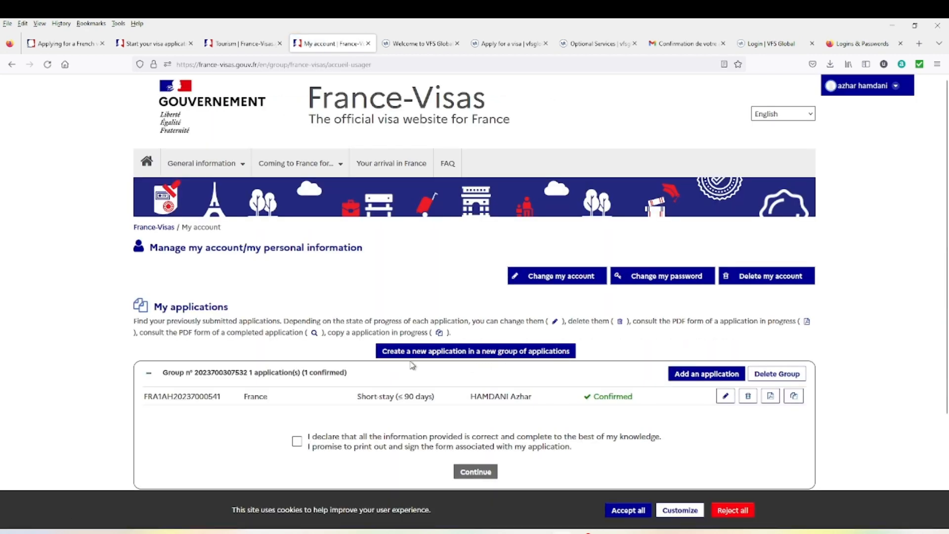
# - Tick the accuracy declaration for the confirmed application, then move to VFS Global's apply-for-a-visa page
pyautogui.scroll(-3, 510, 392)
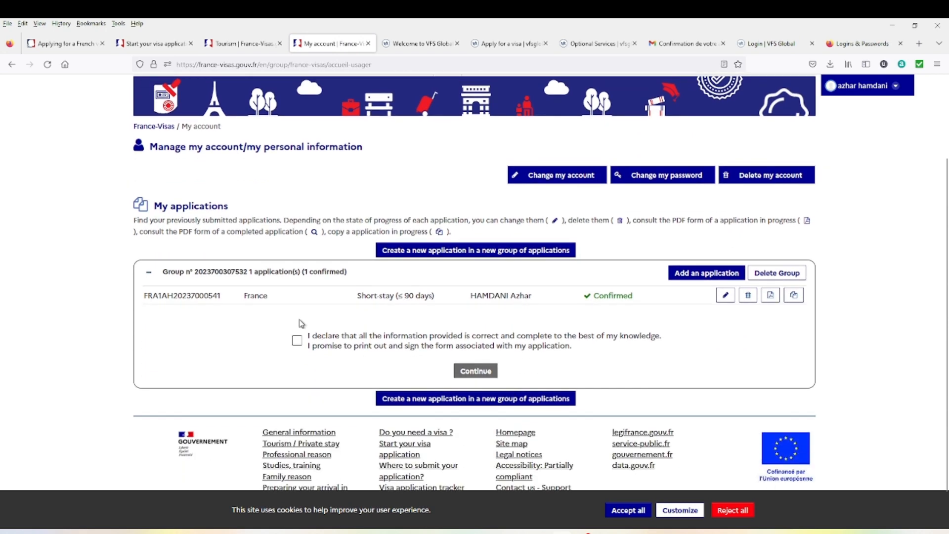
pyautogui.scroll(3, 250, 322)
pyautogui.click(296, 441)
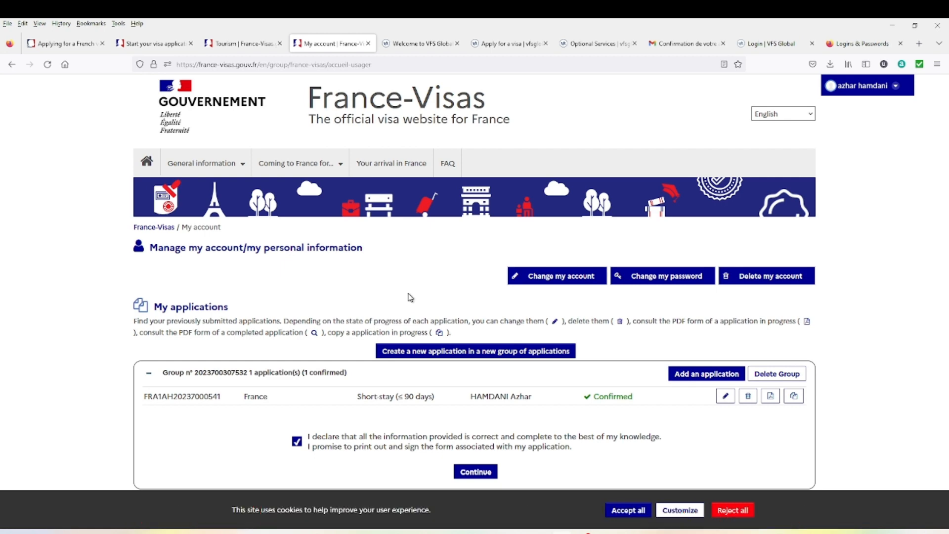
pyautogui.click(421, 45)
pyautogui.click(509, 43)
# - Expand the Book an appointment step and open its booking guidance page in a new tab
pyautogui.scroll(-3, 495, 298)
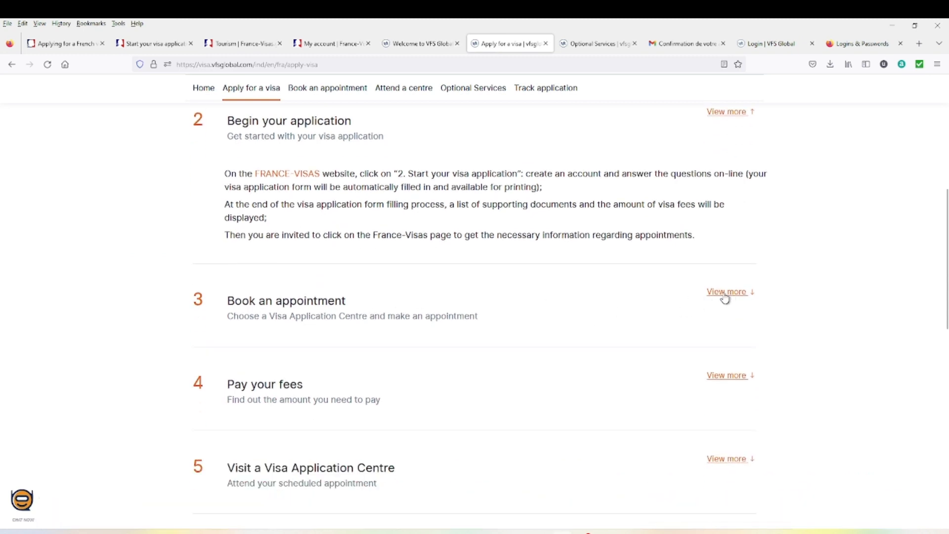
pyautogui.scroll(-1, 725, 297)
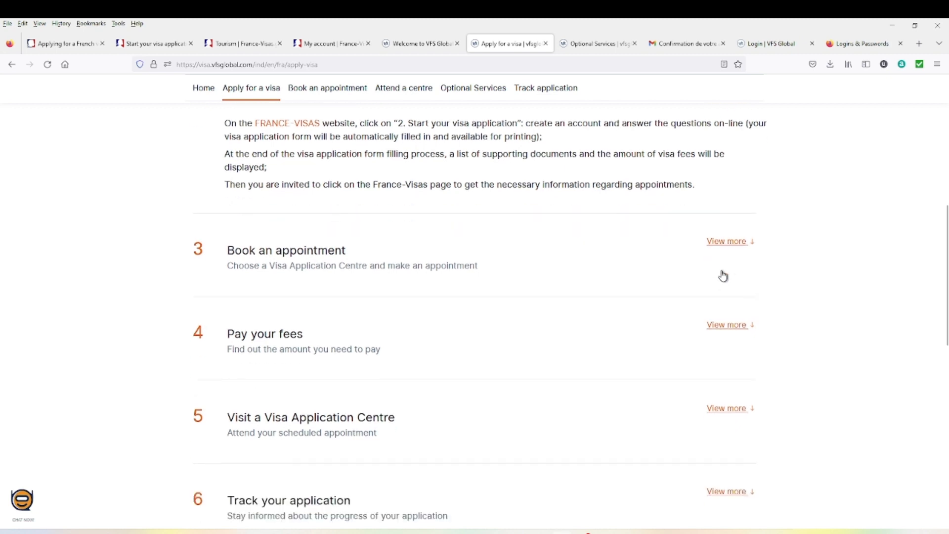
pyautogui.click(727, 245)
pyautogui.click(491, 304)
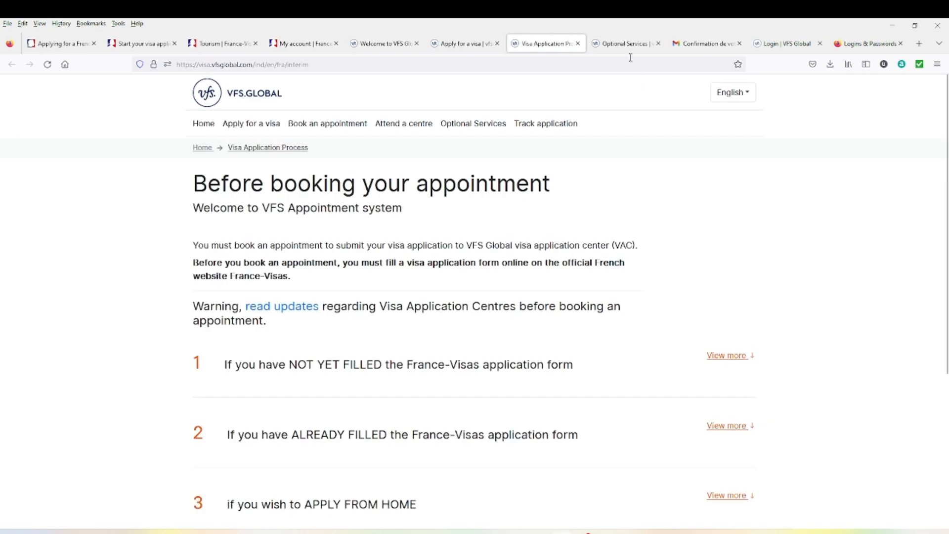
# - Expand the section for applicants who already filled the France-Visas form
pyautogui.scroll(-2, 298, 319)
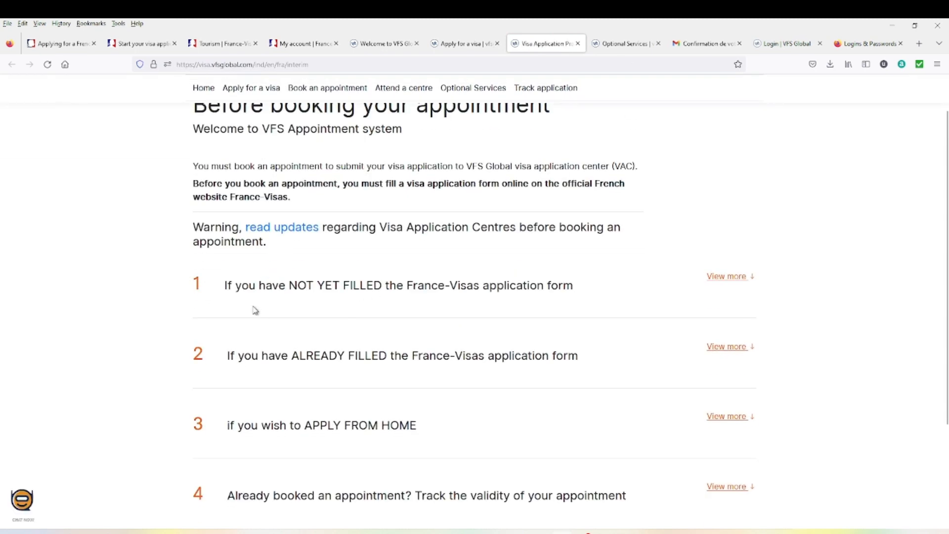
pyautogui.scroll(-3, 333, 323)
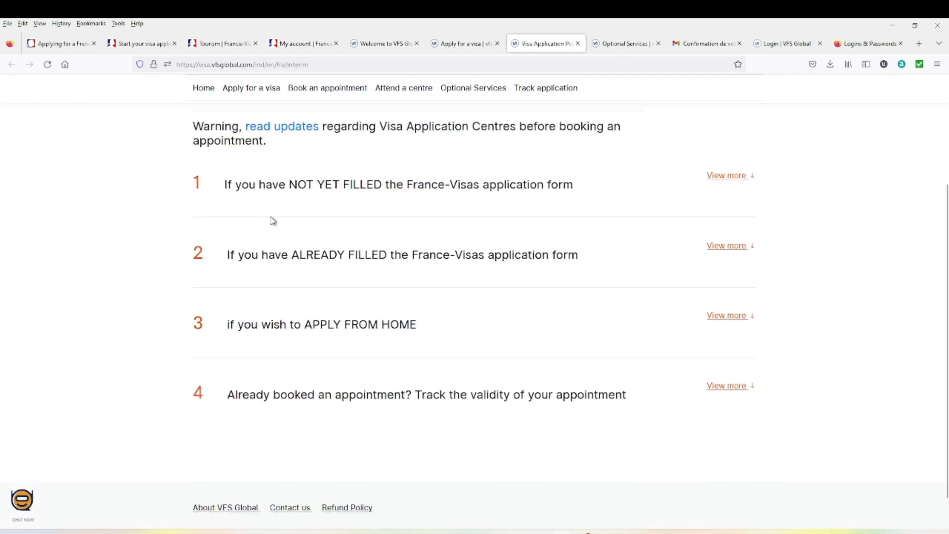
pyautogui.scroll(2, 272, 221)
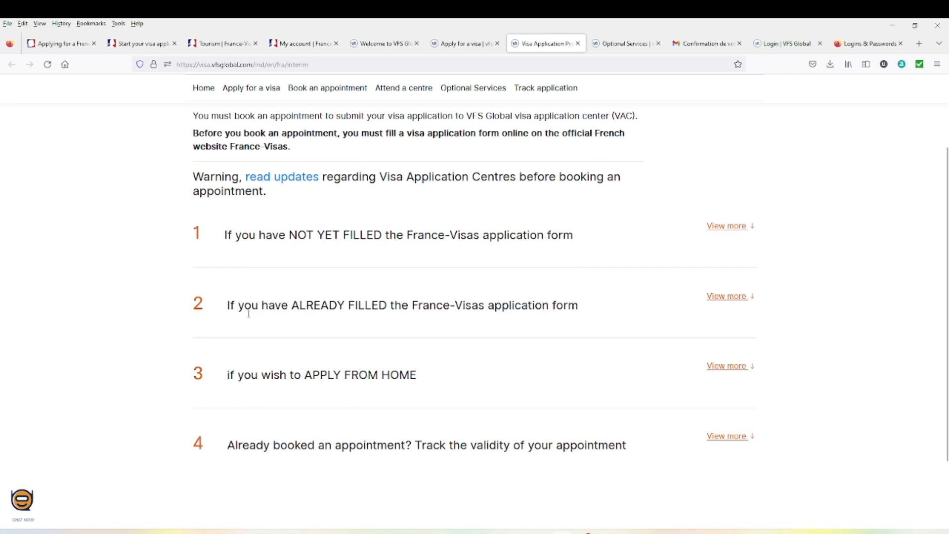
pyautogui.click(724, 299)
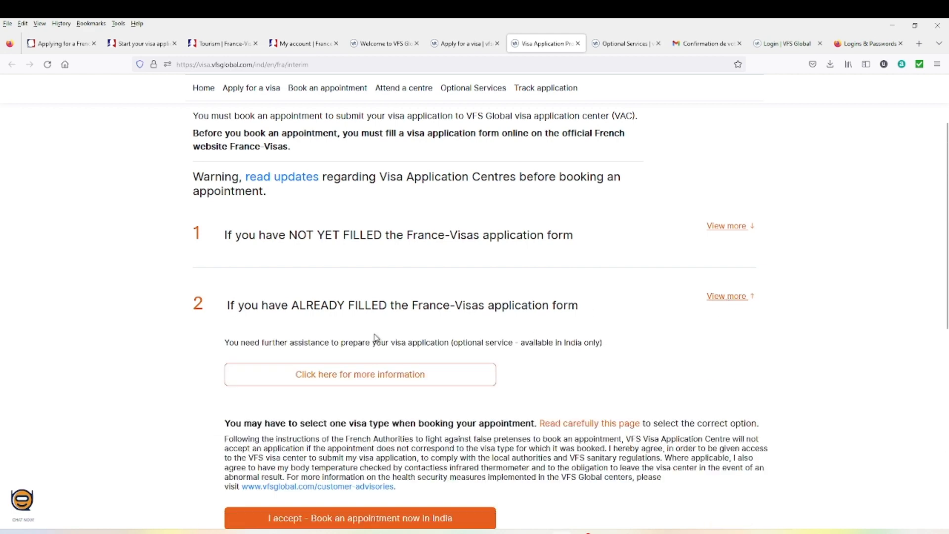
pyautogui.scroll(-3, 378, 335)
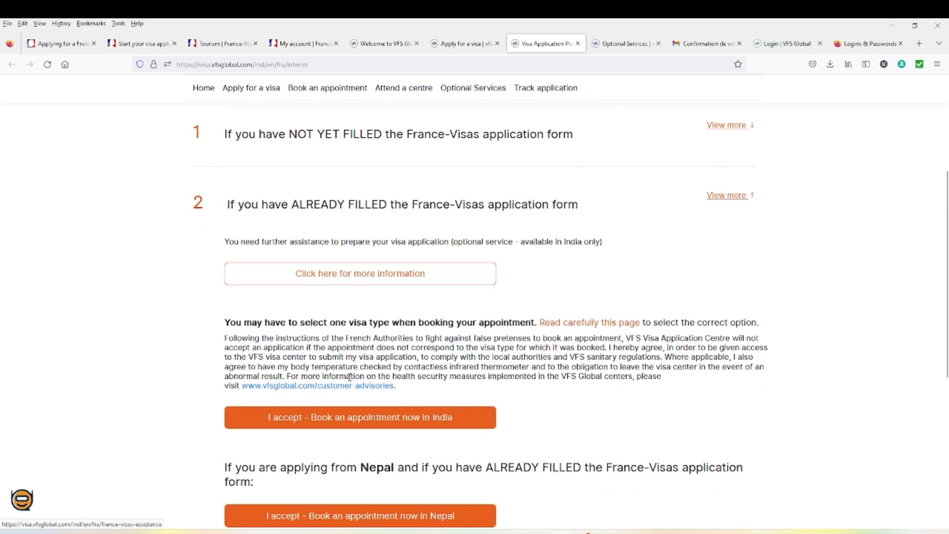
pyautogui.scroll(-3, 339, 393)
pyautogui.scroll(2, 537, 398)
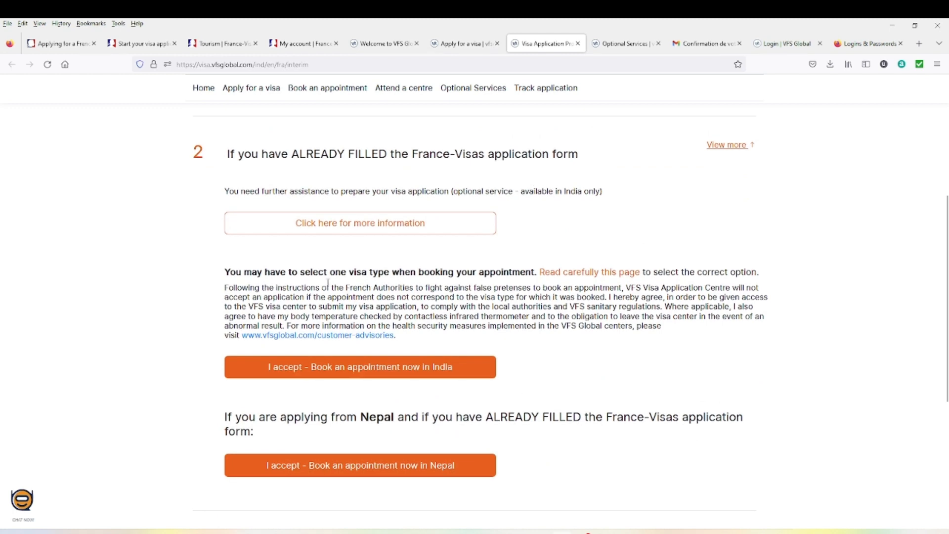
# - Accept the India booking terms, sign in with the saved login, and start a new booking
pyautogui.click(345, 376)
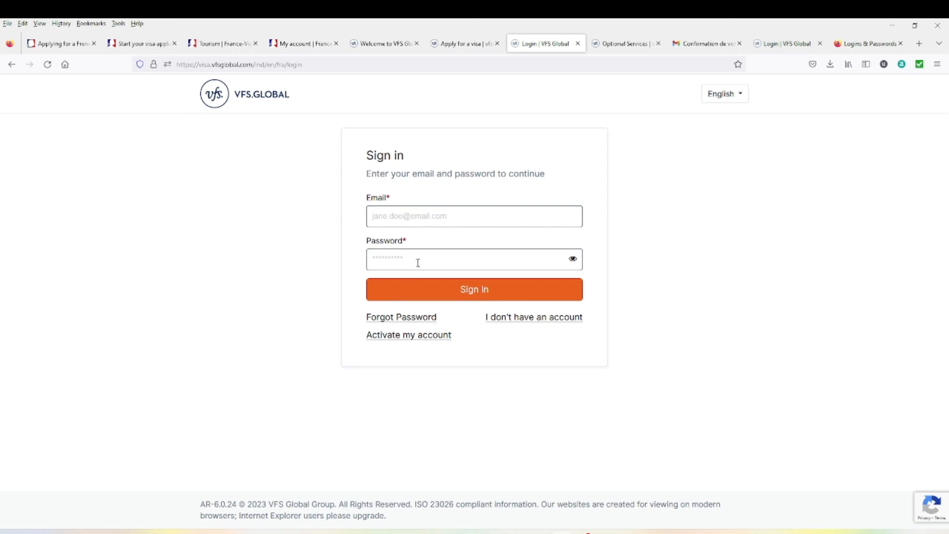
pyautogui.rightClick(407, 215)
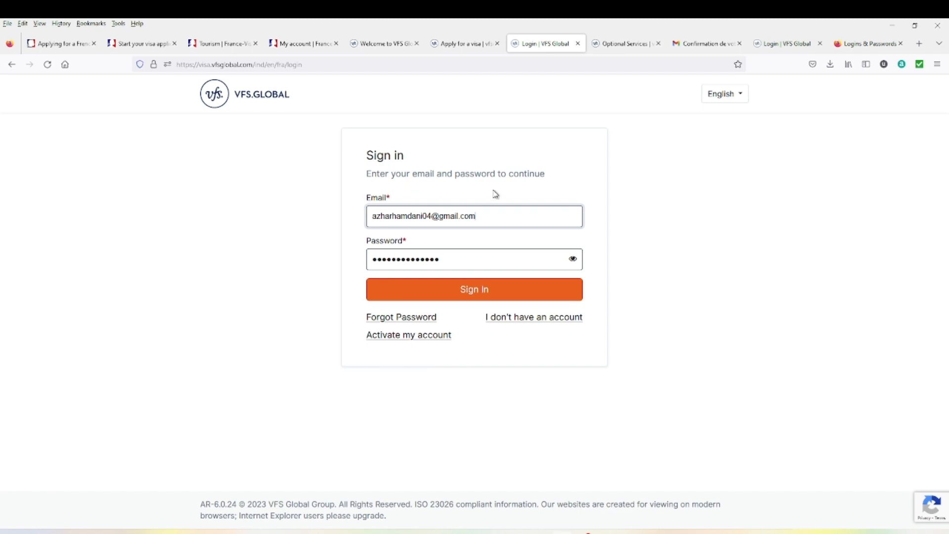
pyautogui.click(478, 295)
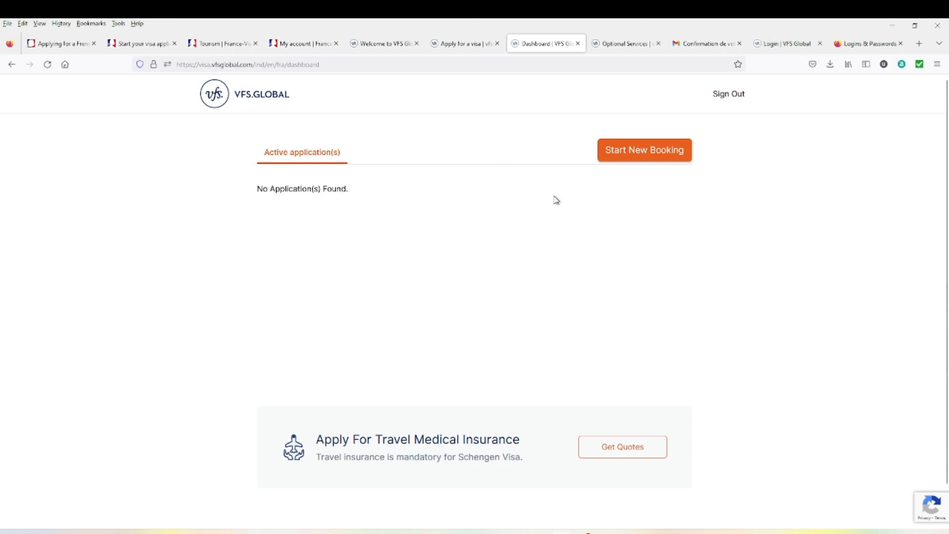
pyautogui.click(639, 163)
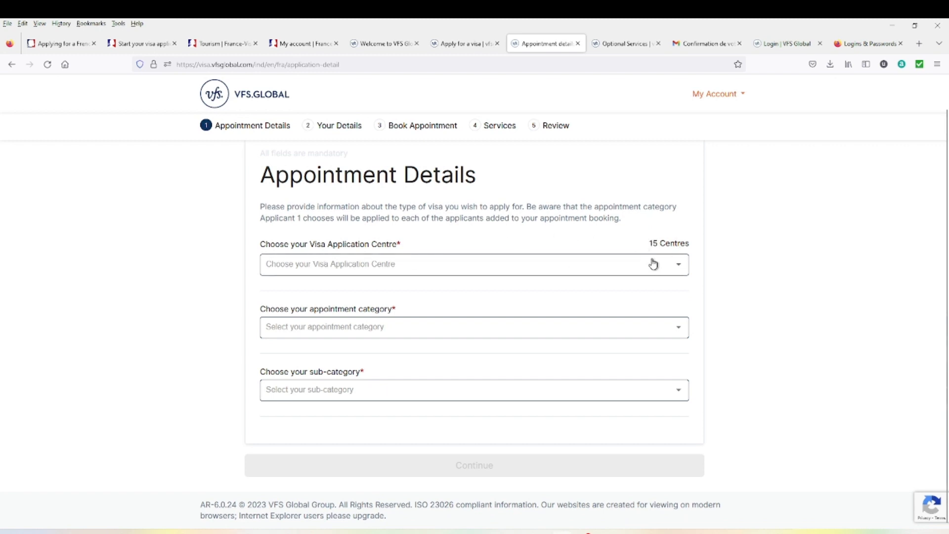
# - Select the Ahmedabad visa application centre and the Default_France_India appointment category
pyautogui.click(673, 271)
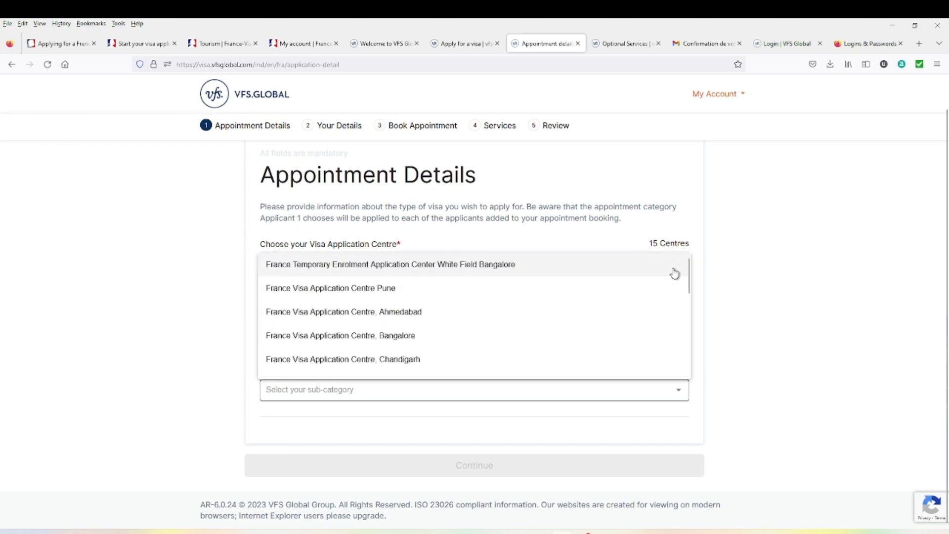
pyautogui.scroll(-3, 455, 306)
pyautogui.scroll(-2, 452, 324)
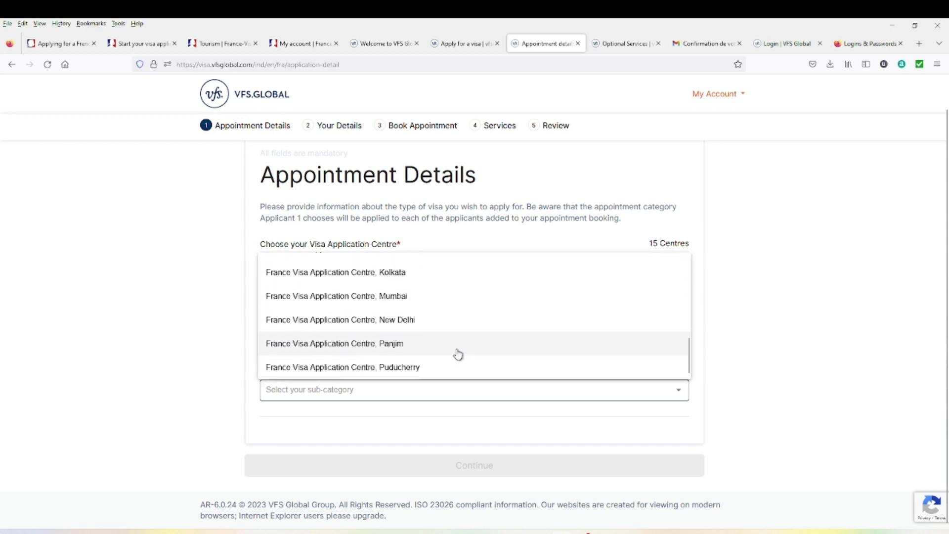
pyautogui.scroll(6, 460, 353)
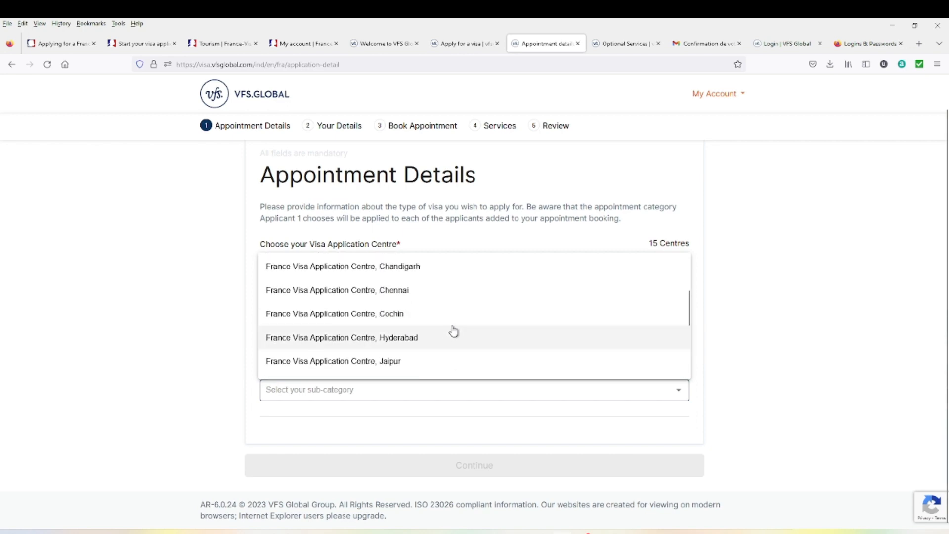
pyautogui.click(430, 311)
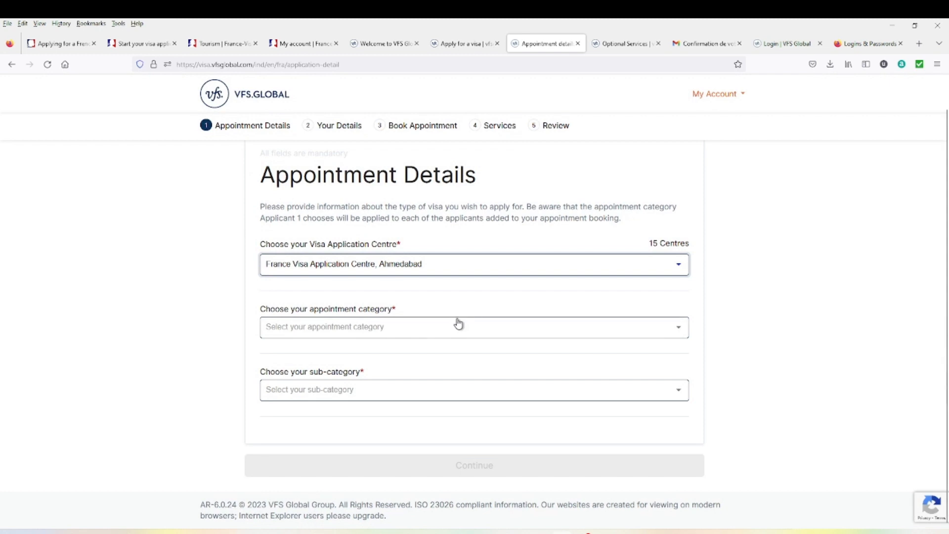
pyautogui.click(456, 324)
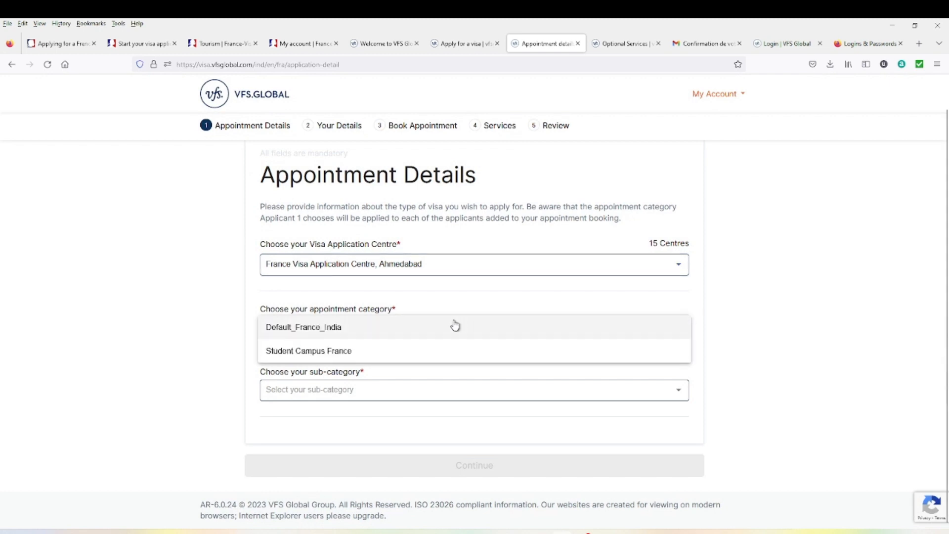
pyautogui.click(334, 331)
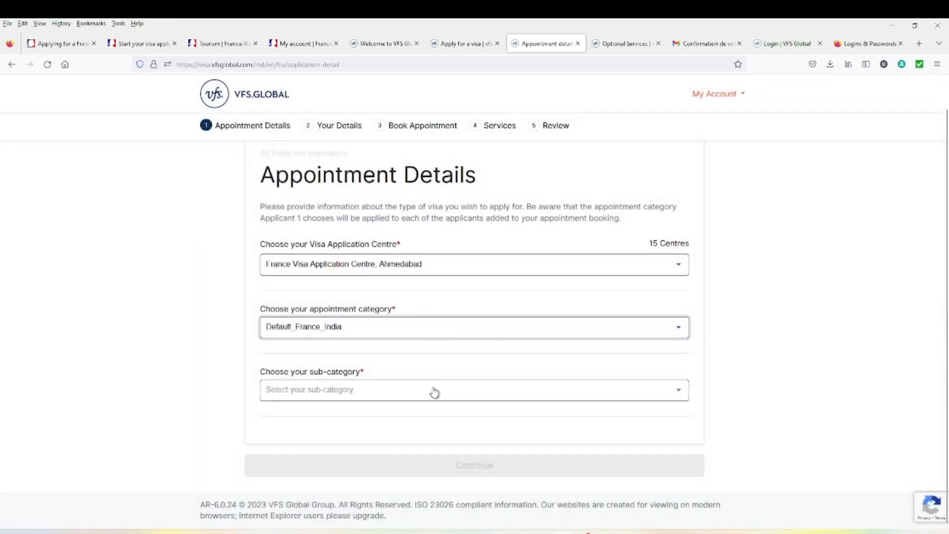
# - Choose the Tourist sub-category and proceed to the Your Details step
pyautogui.click(434, 393)
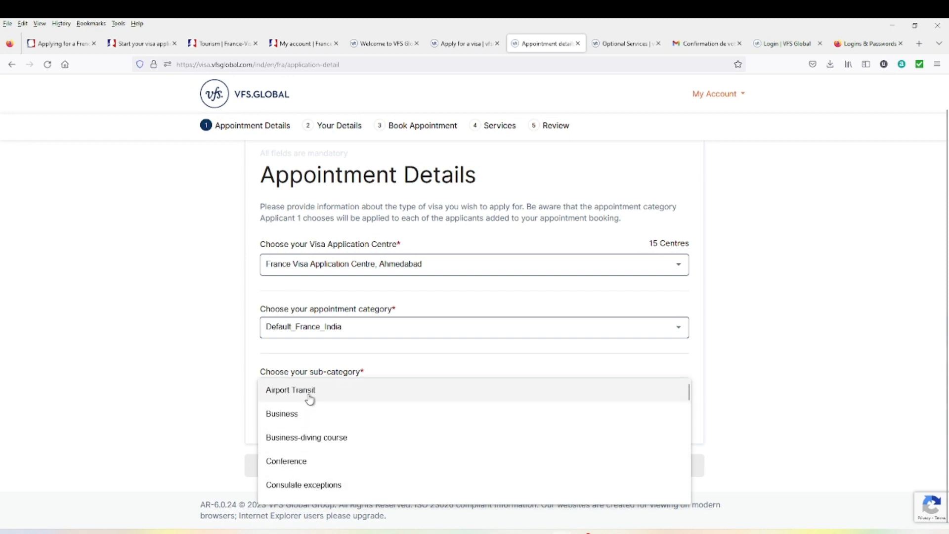
pyautogui.scroll(-5, 312, 445)
pyautogui.scroll(2, 302, 435)
pyautogui.scroll(2, 299, 423)
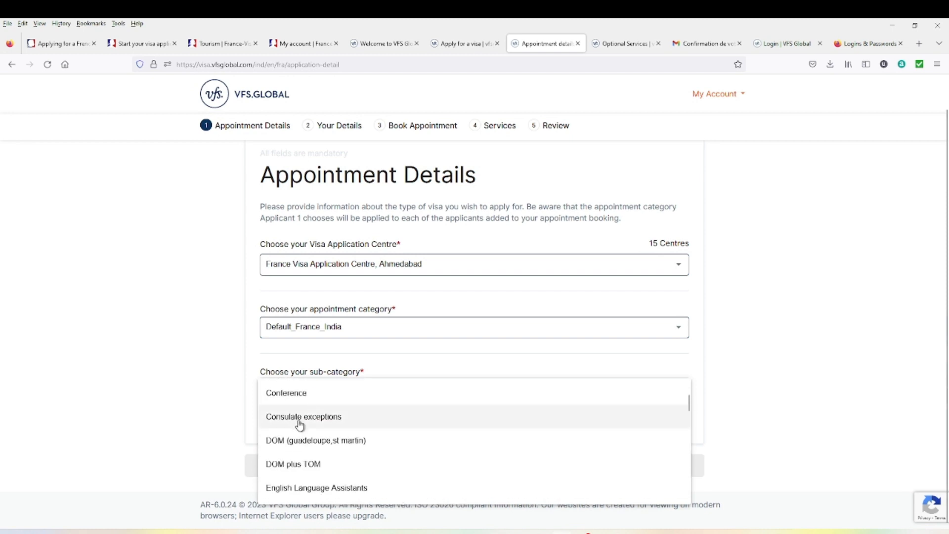
pyautogui.scroll(-8, 301, 435)
pyautogui.scroll(-2, 307, 457)
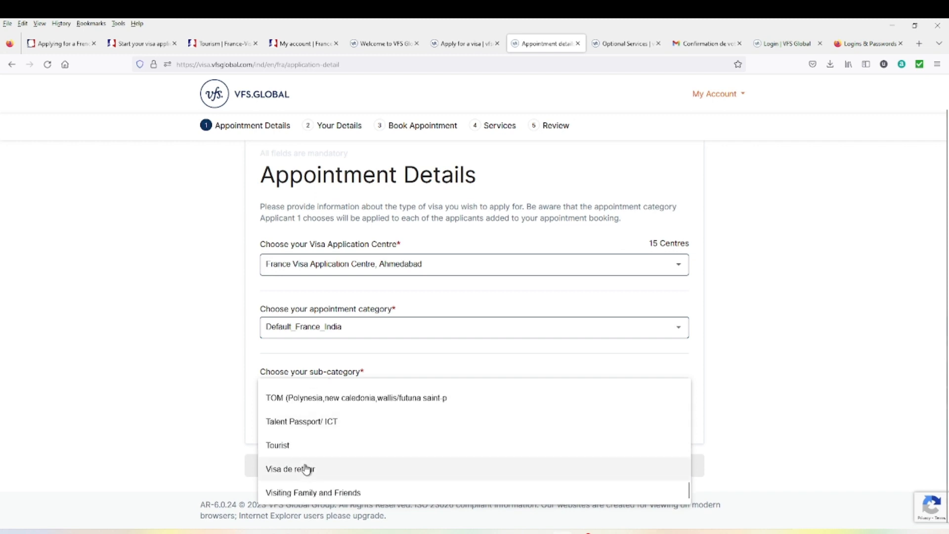
pyautogui.click(298, 445)
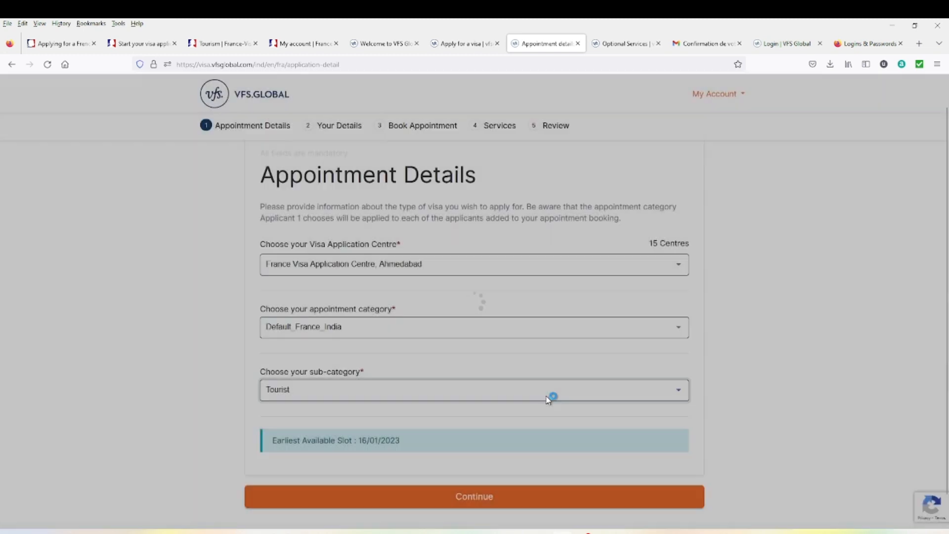
pyautogui.scroll(-1, 514, 420)
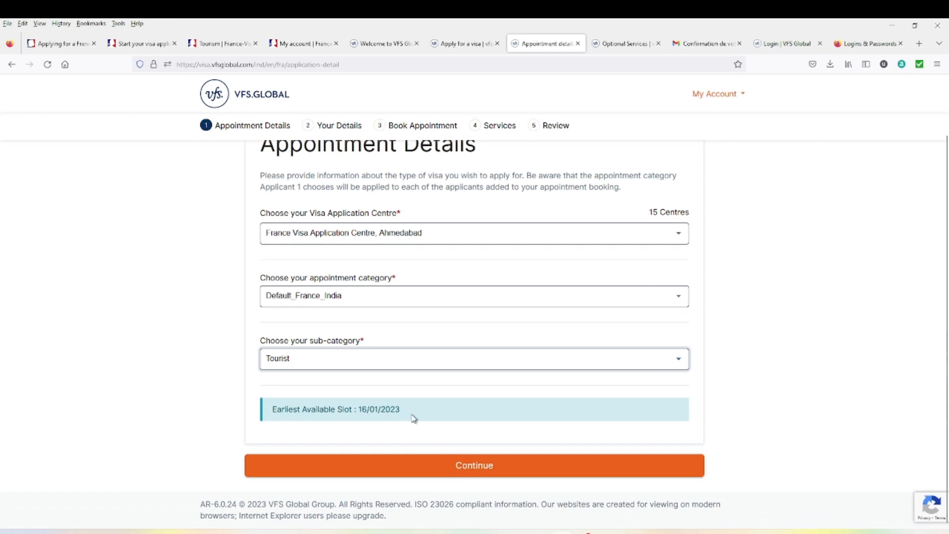
pyautogui.click(458, 465)
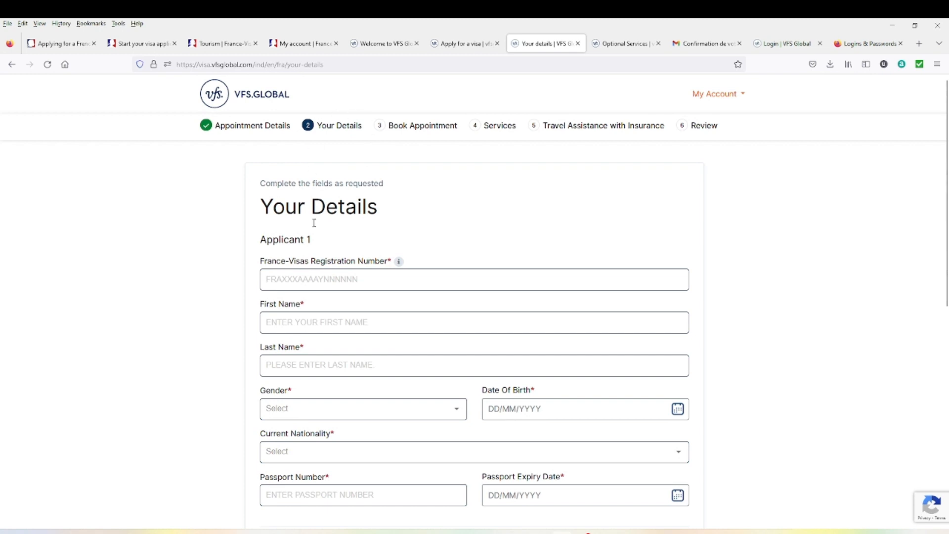
pyautogui.scroll(-2, 332, 144)
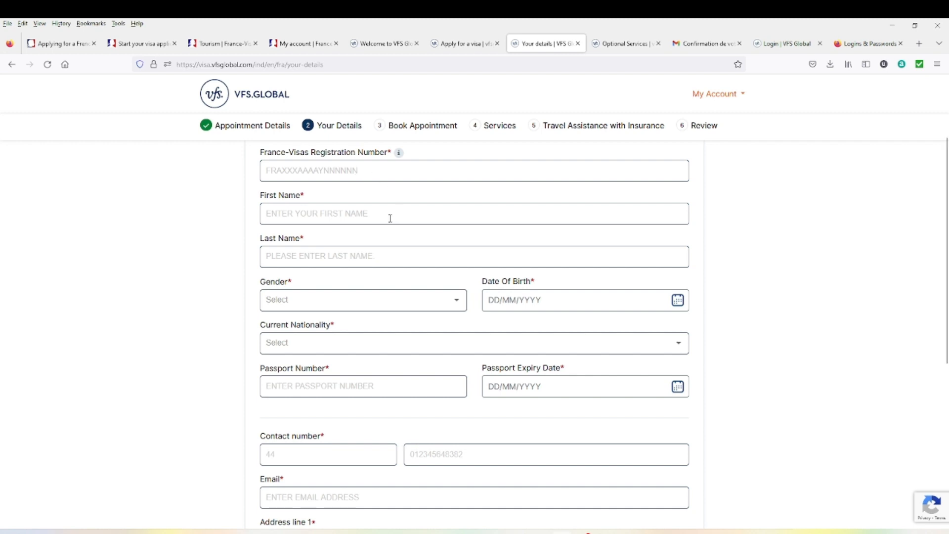
pyautogui.scroll(-1, 445, 282)
pyautogui.scroll(-2, 482, 330)
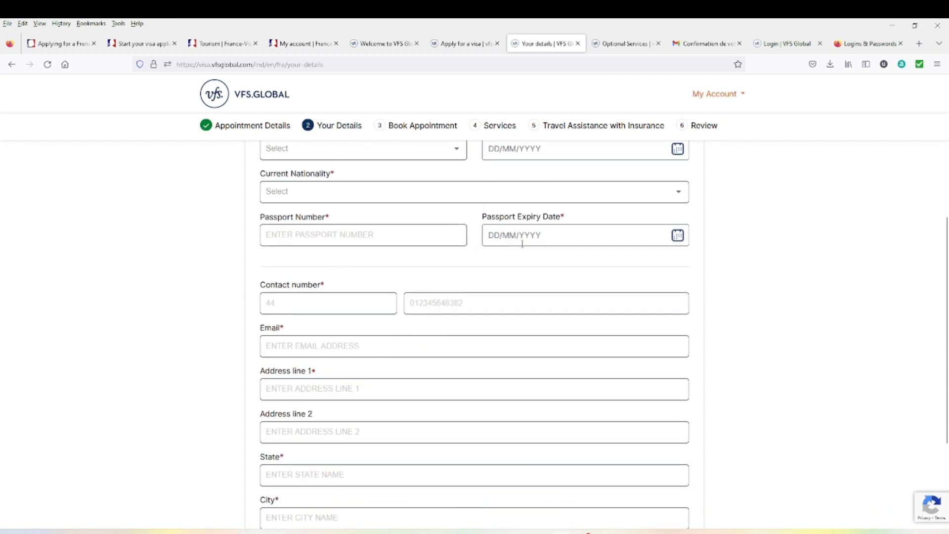
pyautogui.scroll(-3, 522, 243)
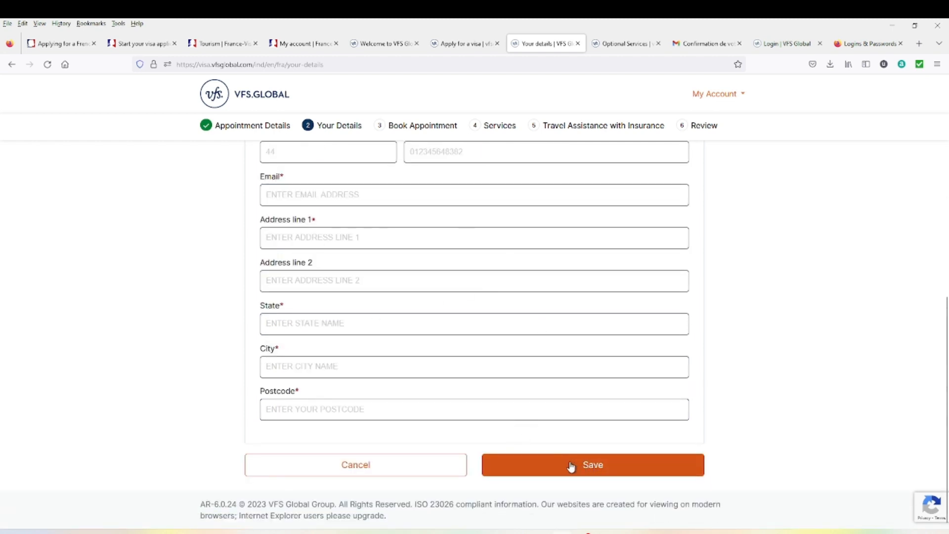
pyautogui.scroll(2, 433, 136)
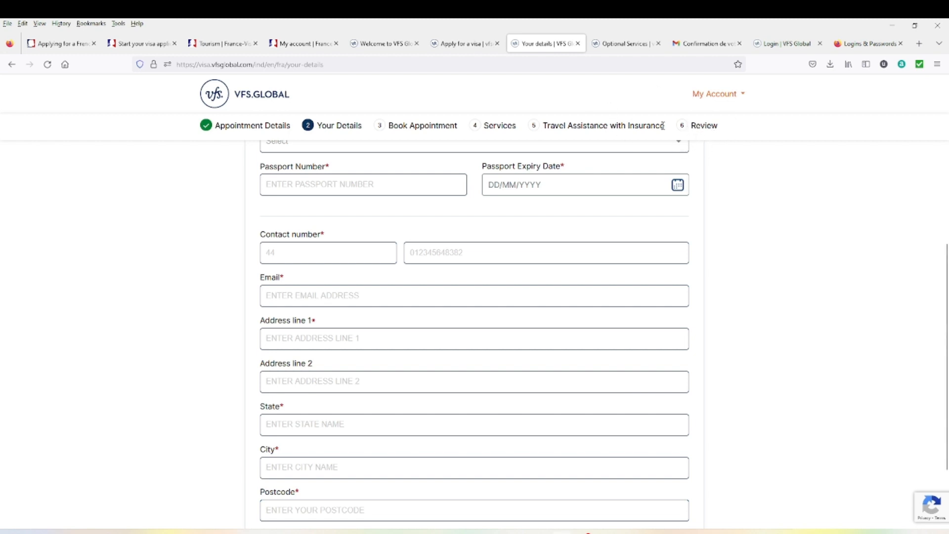
pyautogui.click(446, 48)
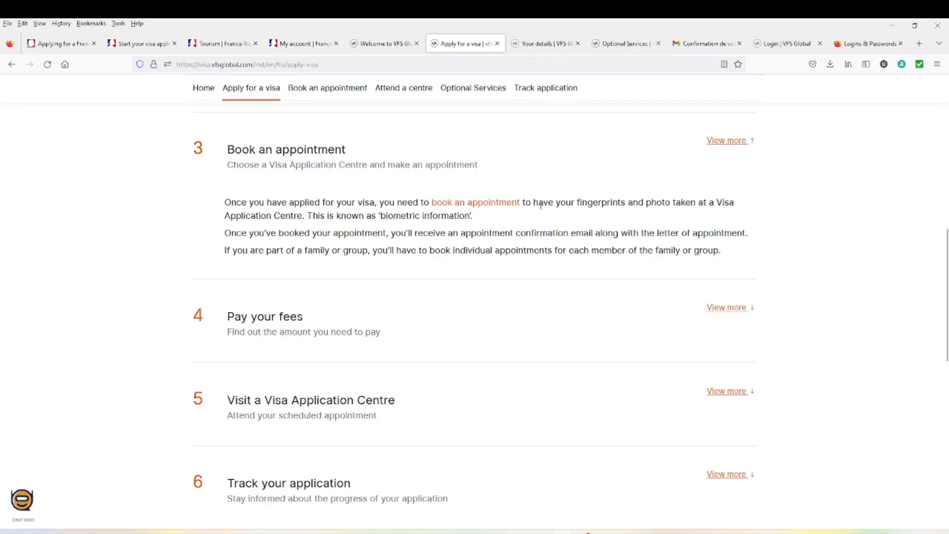
# - Expand Pay your fees and open the visa application fees page for India
pyautogui.click(727, 308)
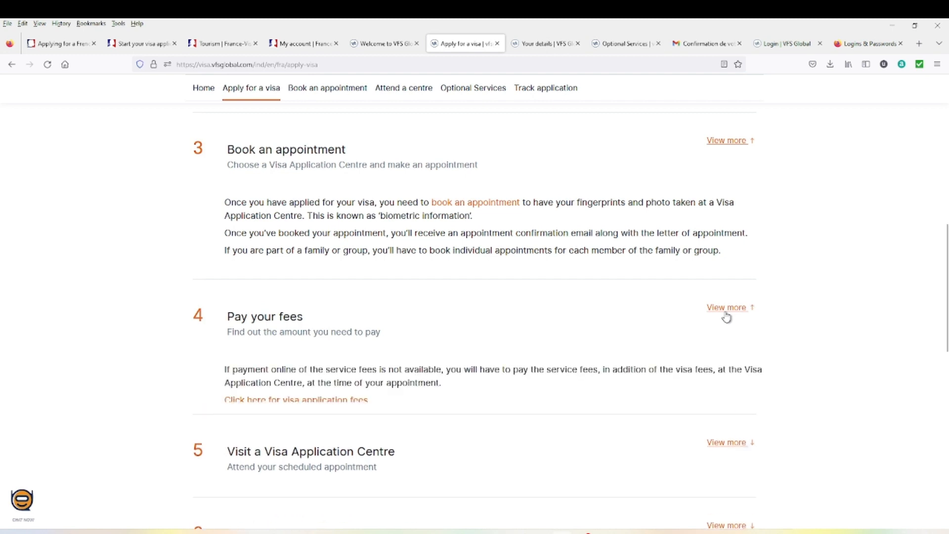
pyautogui.click(316, 398)
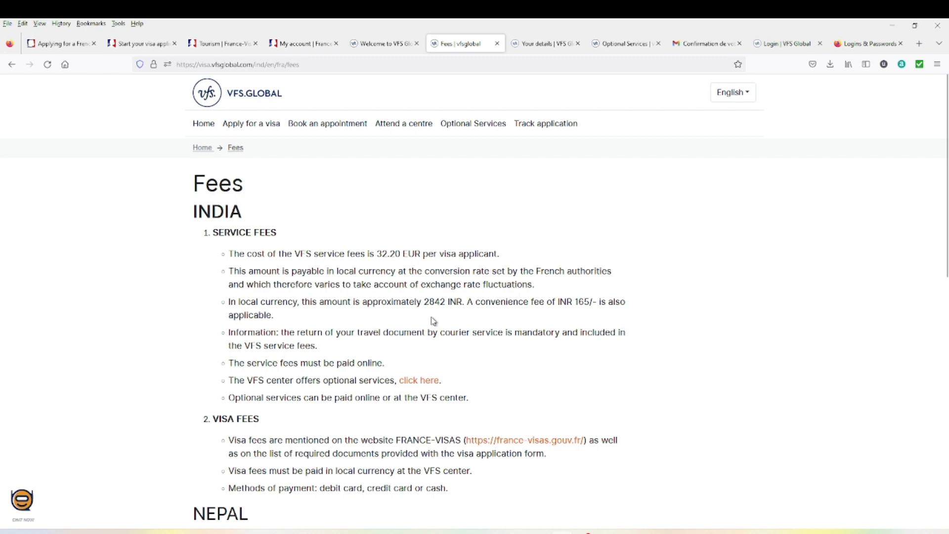
# - Open the Optional Services page and look through its list of nine extras
pyautogui.scroll(-3, 379, 355)
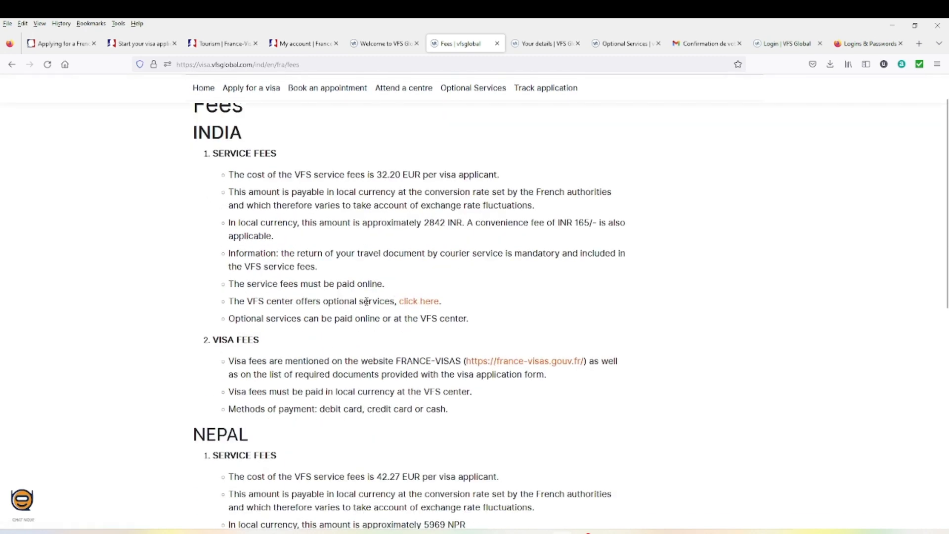
pyautogui.click(434, 309)
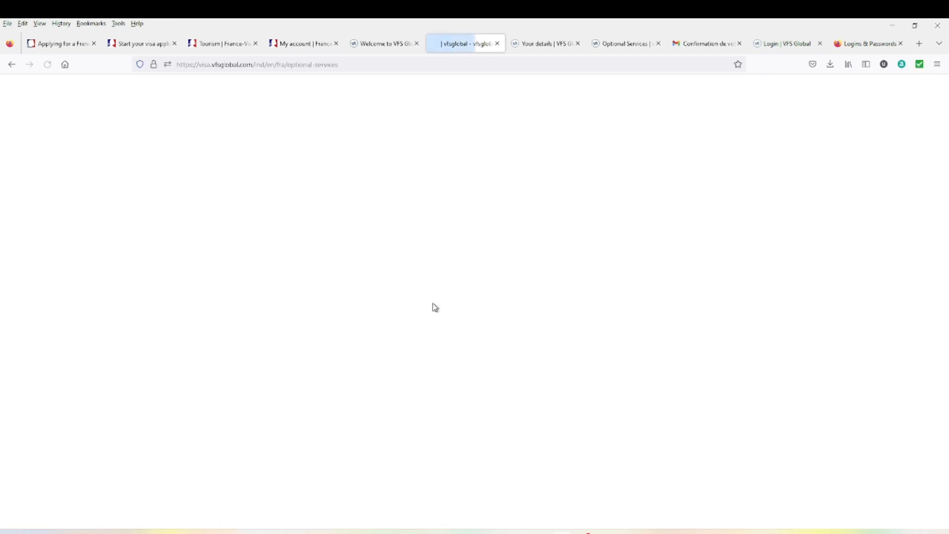
pyautogui.click(550, 51)
pyautogui.click(460, 49)
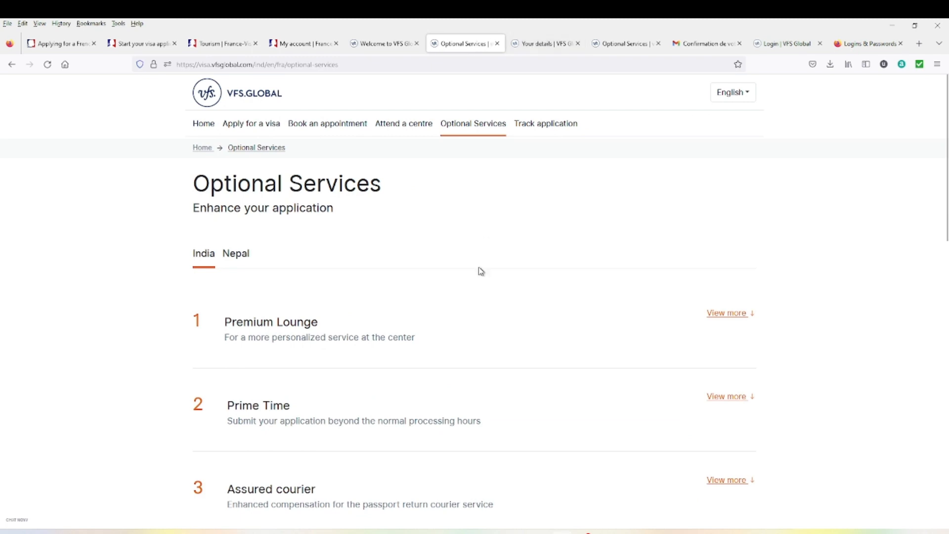
pyautogui.scroll(-3, 628, 341)
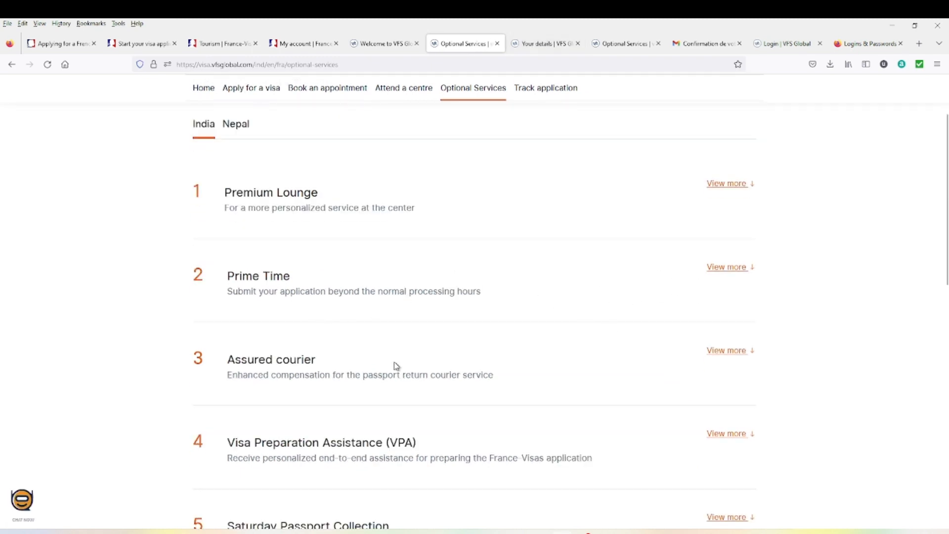
pyautogui.scroll(-2, 271, 388)
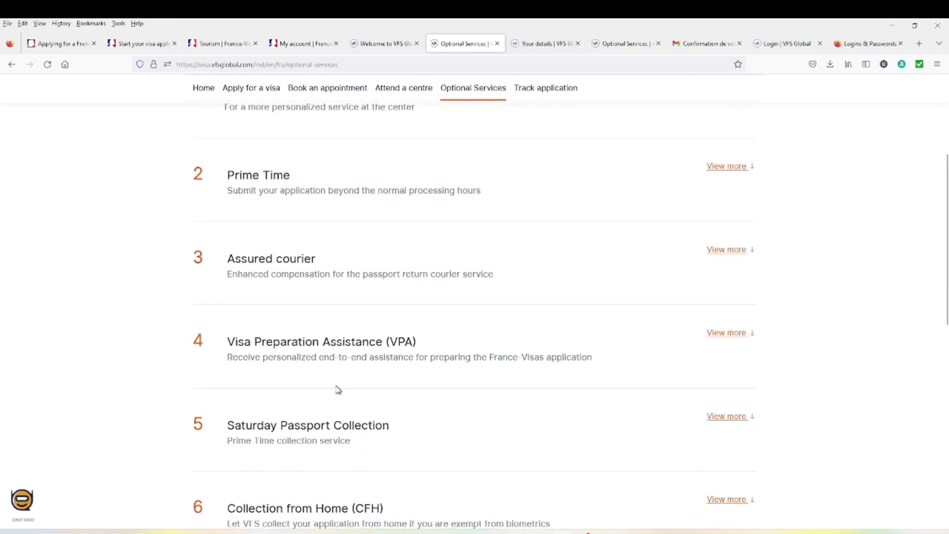
pyautogui.scroll(-8, 342, 396)
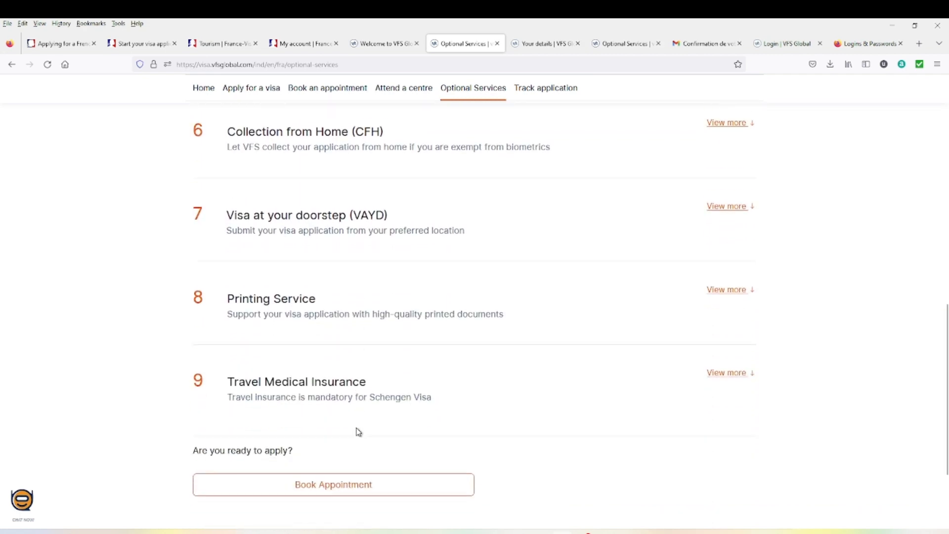
pyautogui.scroll(-2, 358, 431)
pyautogui.scroll(1, 377, 432)
pyautogui.scroll(4, 419, 408)
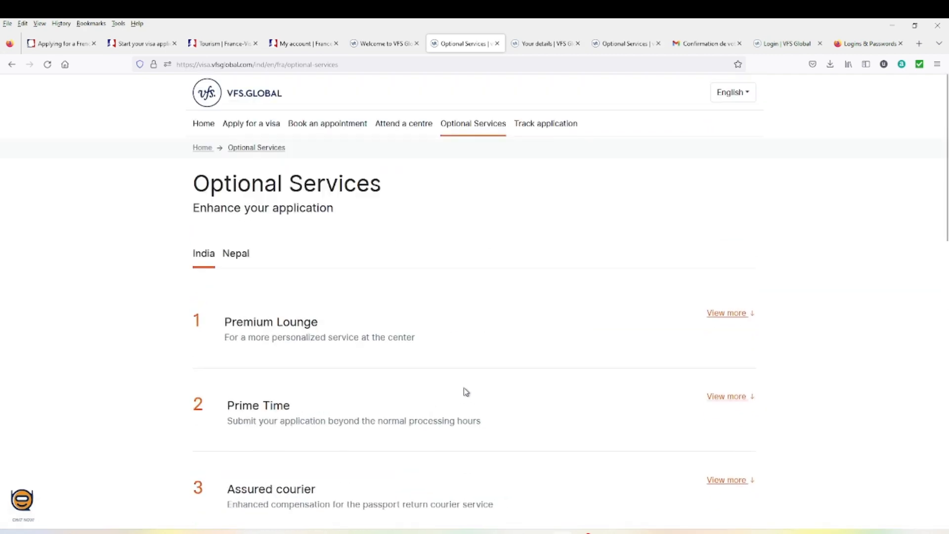
# - Return past the Fees page to the Apply for a visa guide
pyautogui.click(385, 43)
pyautogui.click(460, 44)
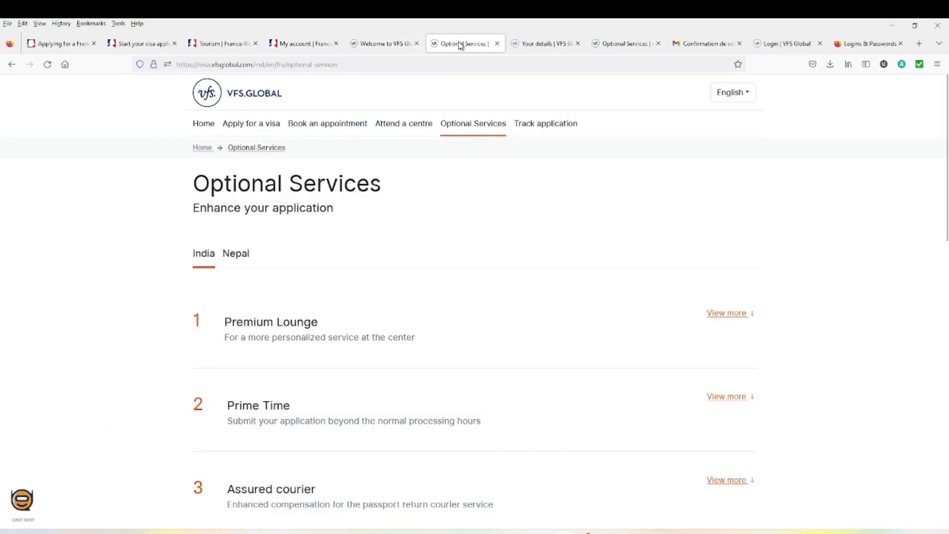
pyautogui.click(11, 65)
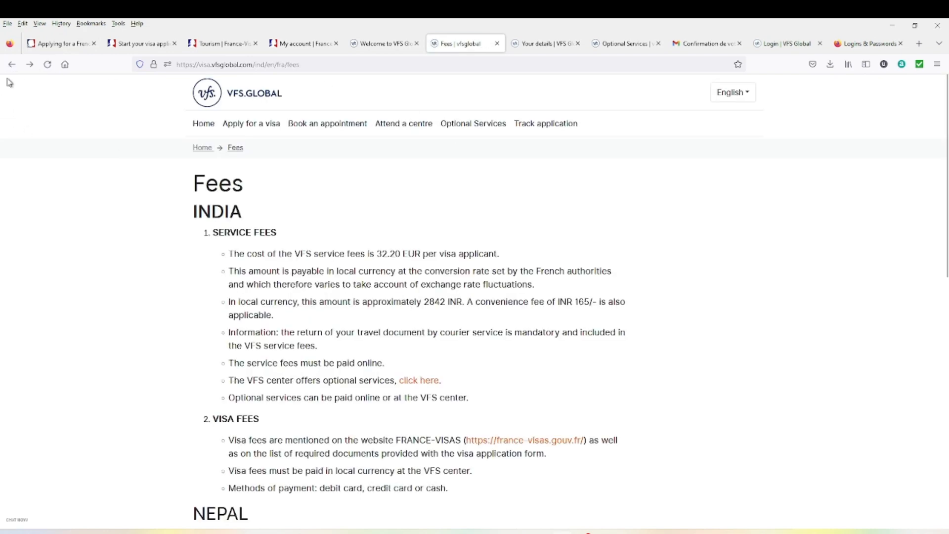
pyautogui.click(12, 65)
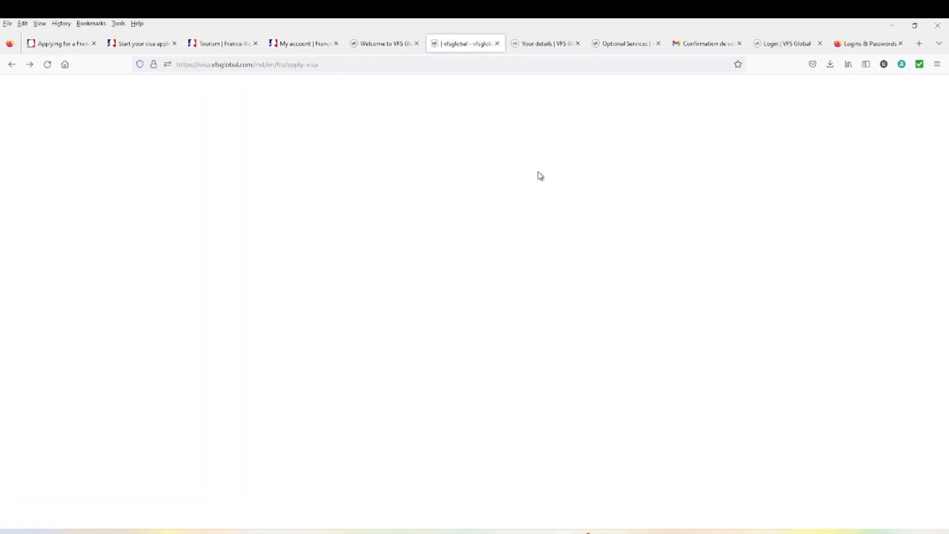
# - Expand step 5, 'Visit a Visa Application Centre', and read on through steps 6 and 7
pyautogui.scroll(-7, 489, 324)
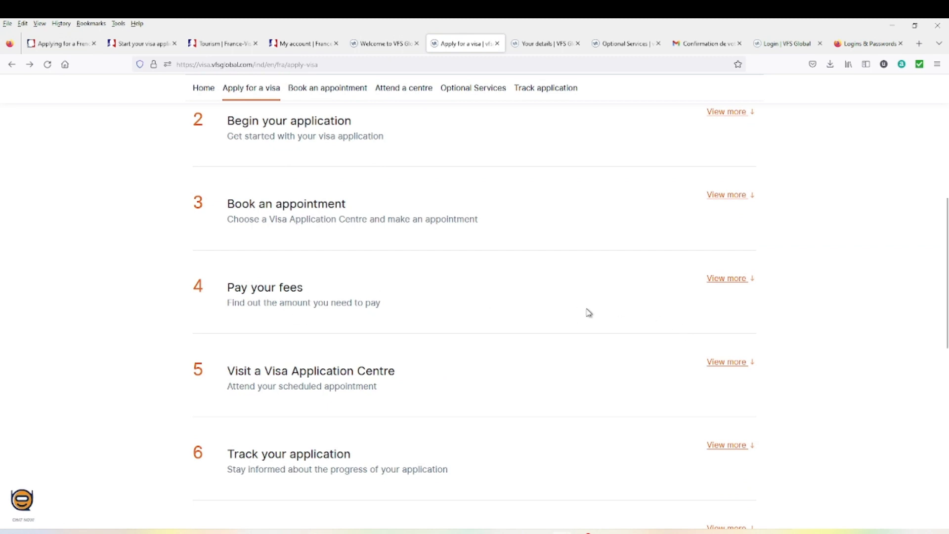
pyautogui.scroll(1, 574, 348)
pyautogui.click(421, 429)
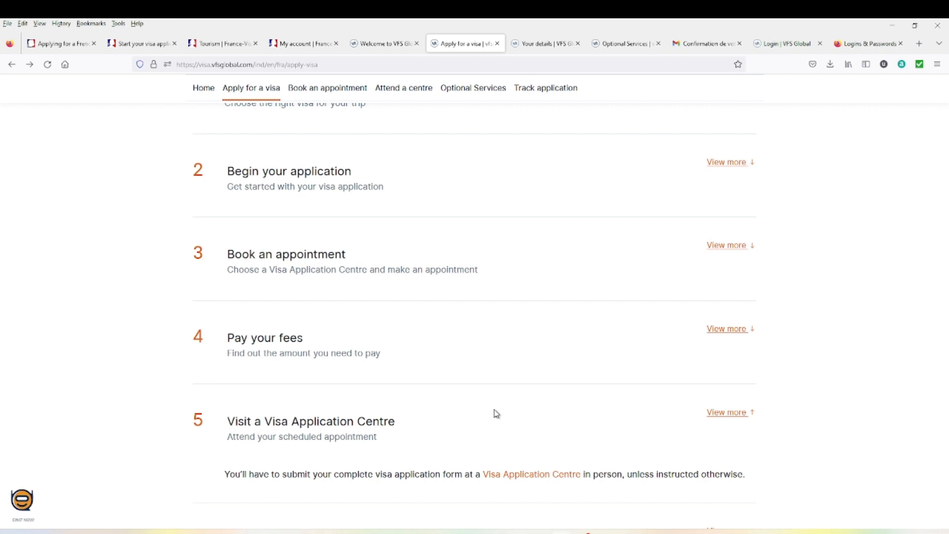
pyautogui.scroll(-2, 497, 413)
pyautogui.scroll(-1, 380, 478)
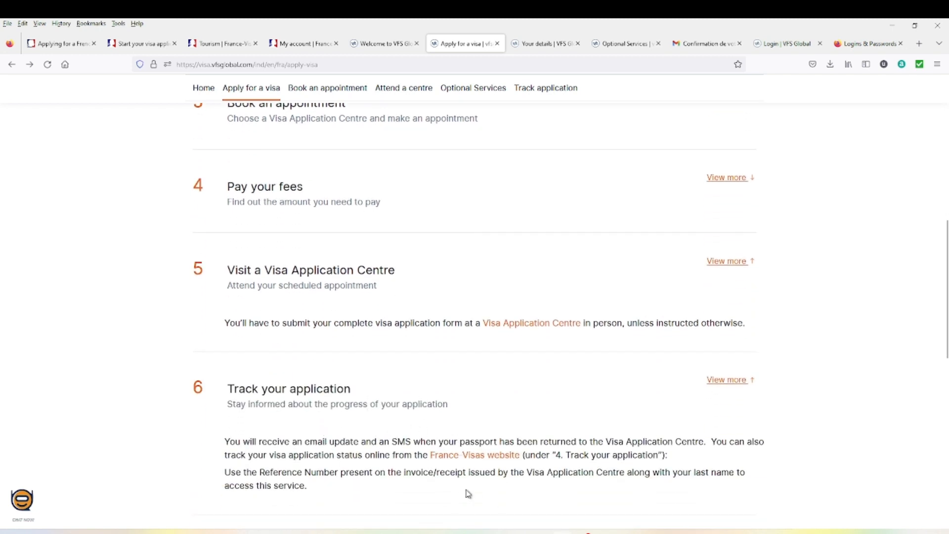
pyautogui.scroll(-2, 472, 463)
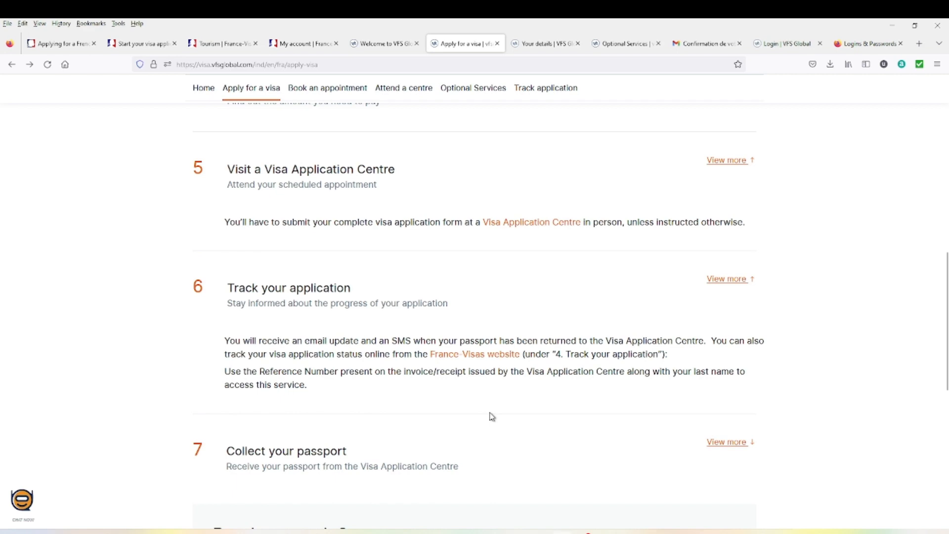
pyautogui.scroll(3, 490, 417)
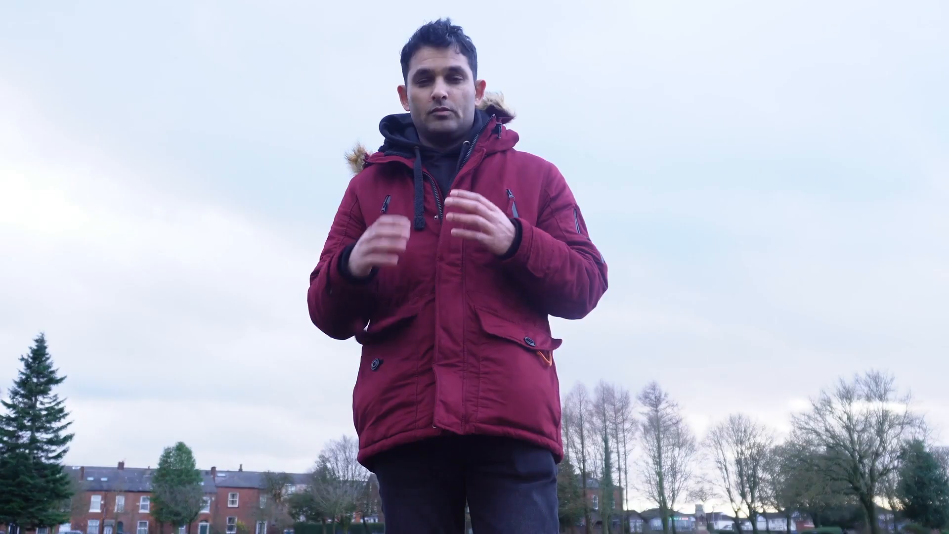